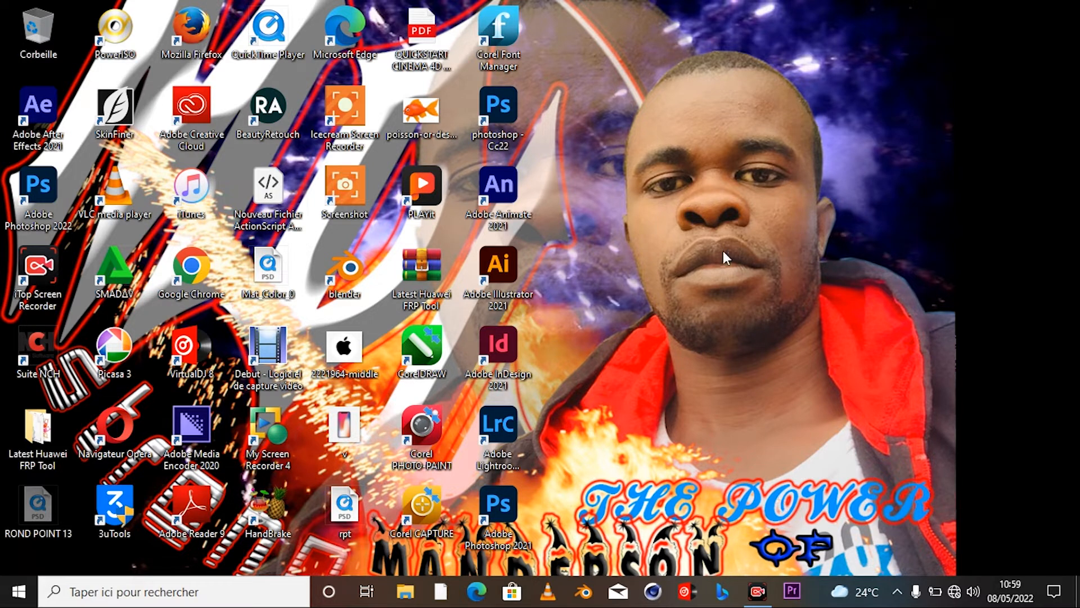
# Step: Switch to Adobe Premiere Pro and start a new project named PREMIER PRO MD
pyautogui.click(792, 591)
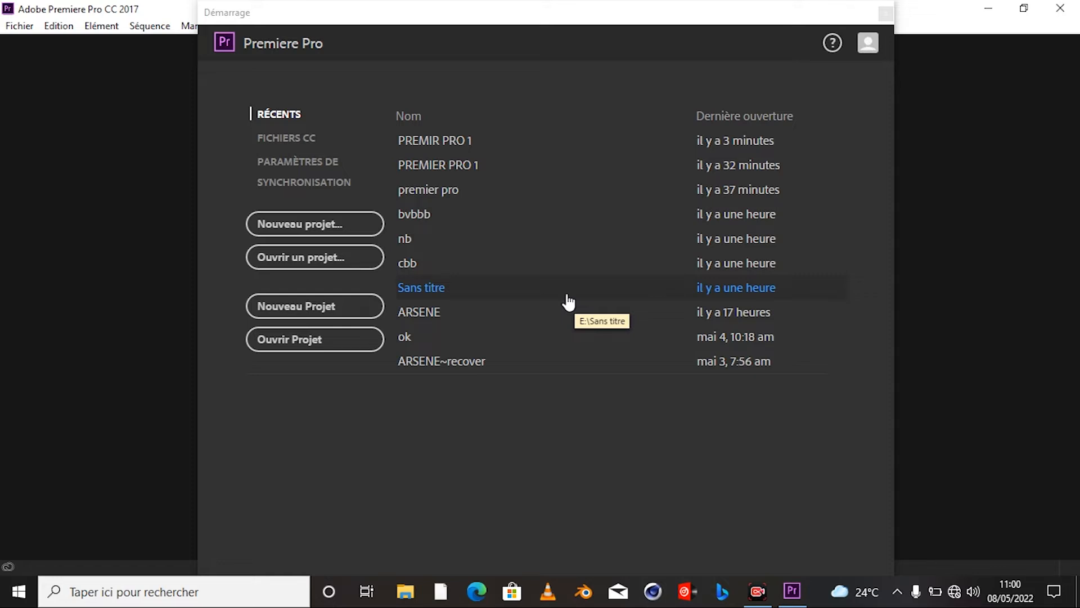
pyautogui.click(297, 234)
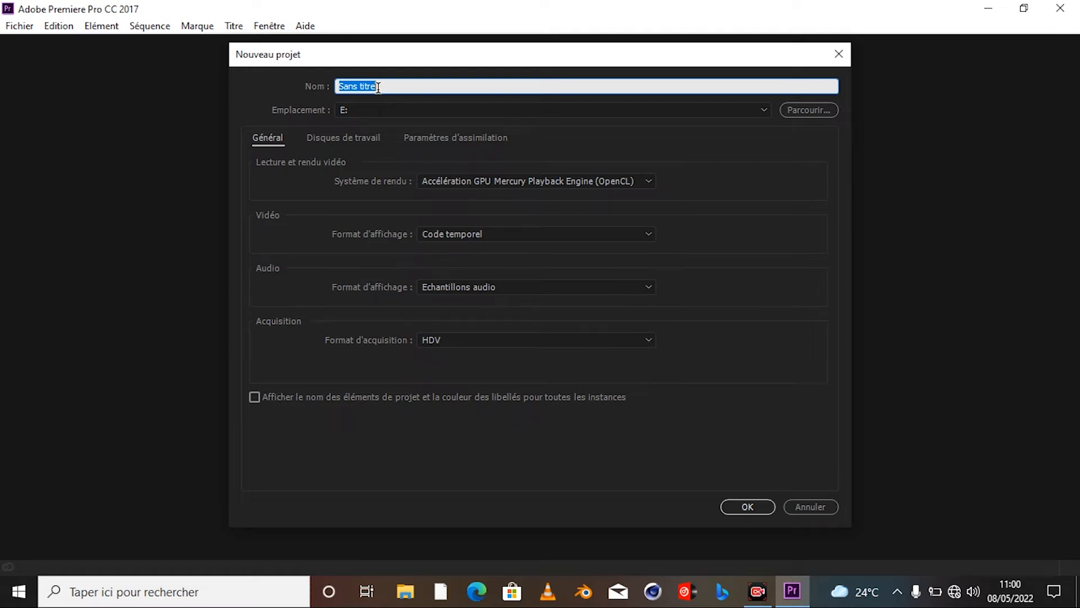
pyautogui.write('PREMIR')
pyautogui.press('BackSpace')
pyautogui.write('ER PRO MD')
# Step: Review the location and capture format choices, then create the project on drive E: with the HDV capture format
pyautogui.click(763, 111)
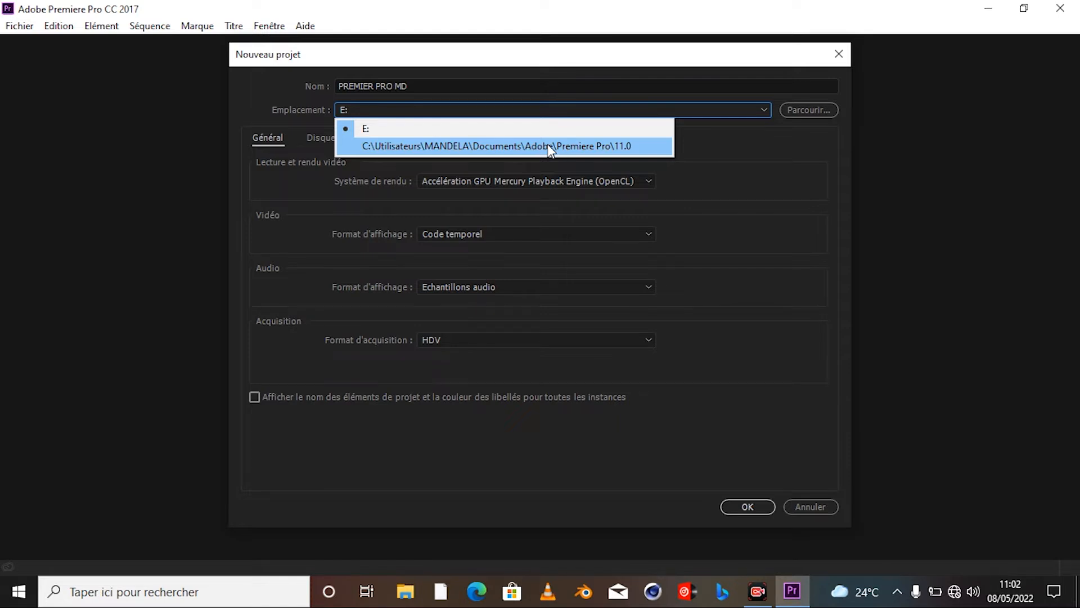
pyautogui.click(403, 587)
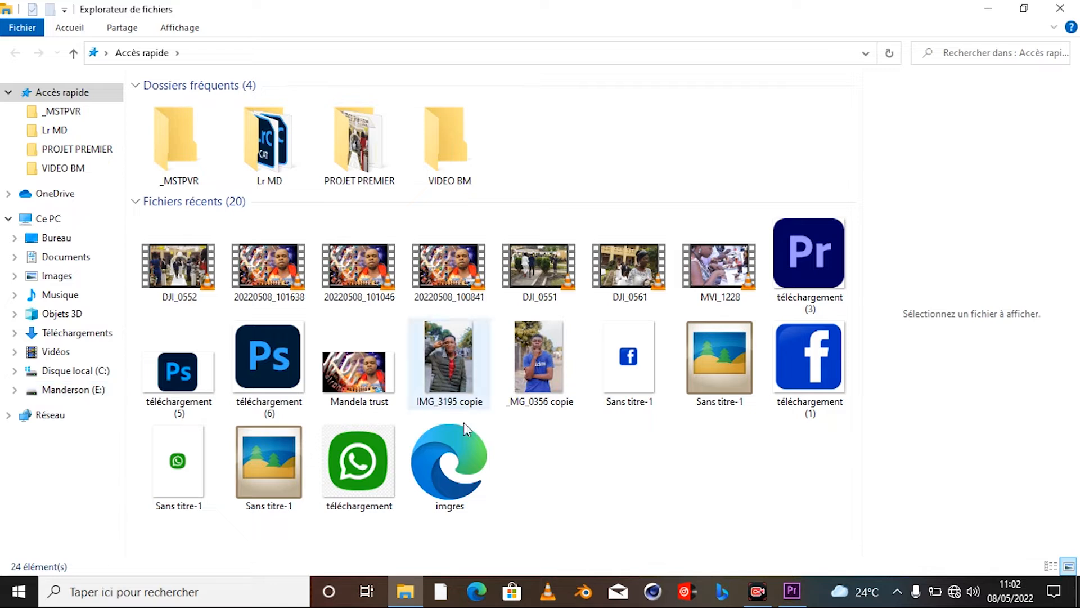
pyautogui.click(792, 591)
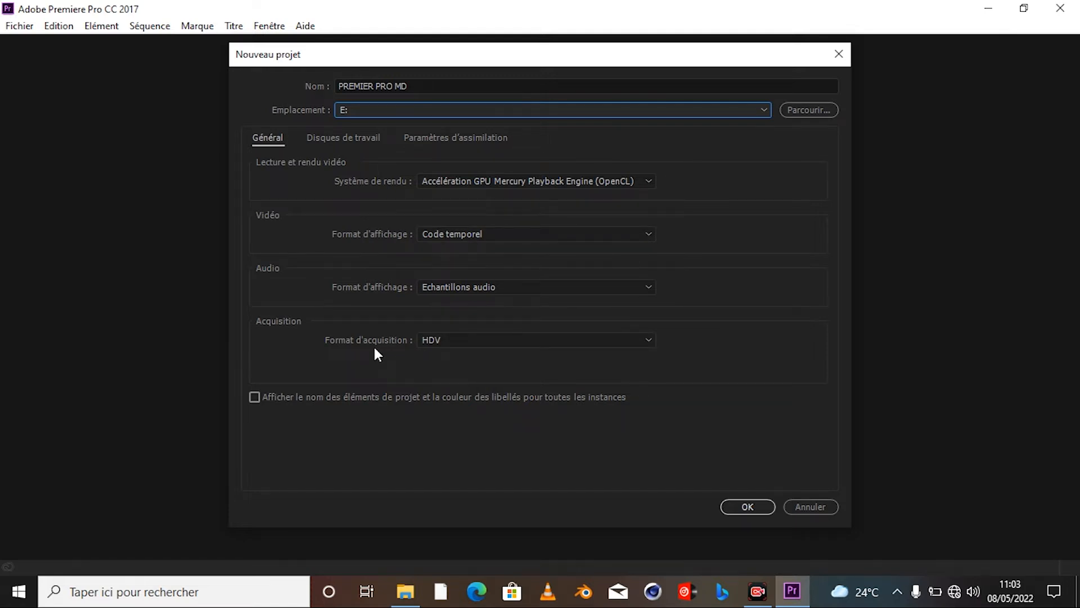
pyautogui.click(648, 342)
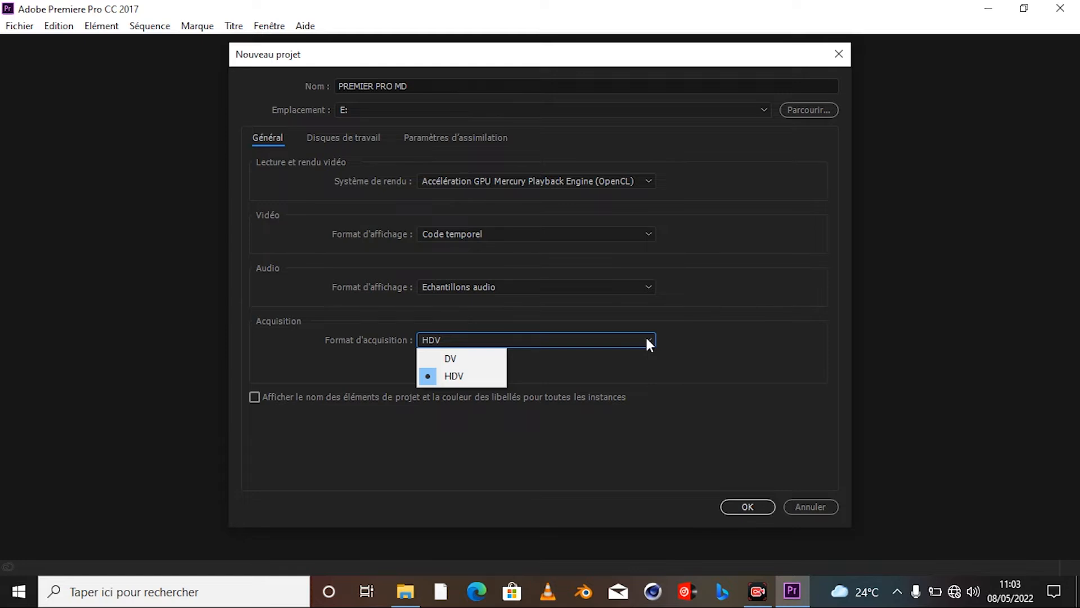
pyautogui.click(663, 400)
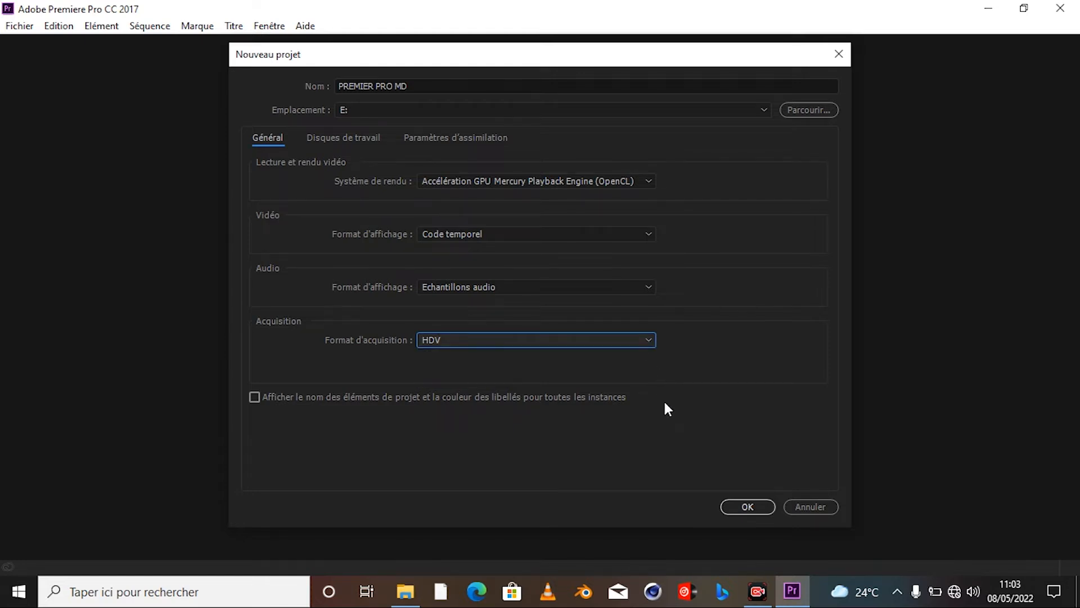
pyautogui.click(255, 397)
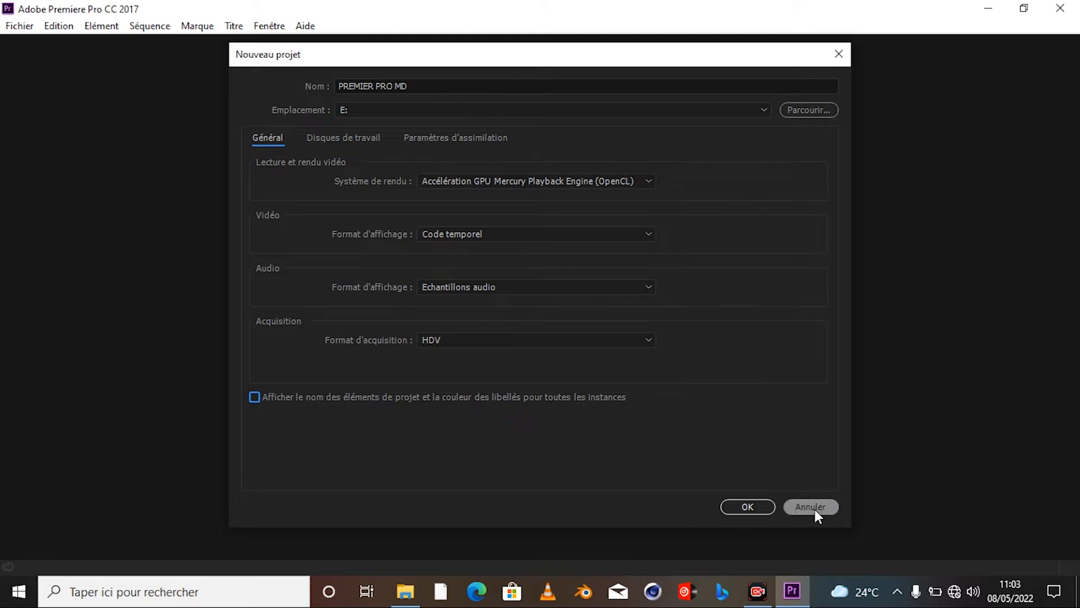
pyautogui.click(755, 508)
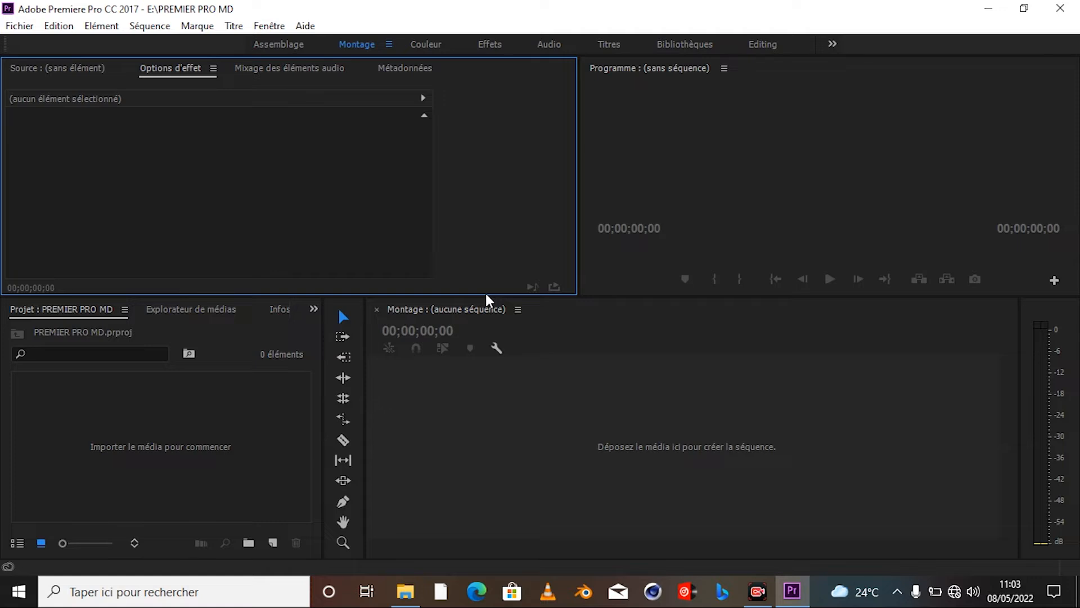
# Step: Examine the main areas of the Montage workspace: effect options, program monitor, timeline and project media area
pyautogui.click(761, 248)
pyautogui.click(535, 224)
pyautogui.click(838, 233)
pyautogui.click(713, 375)
pyautogui.click(211, 406)
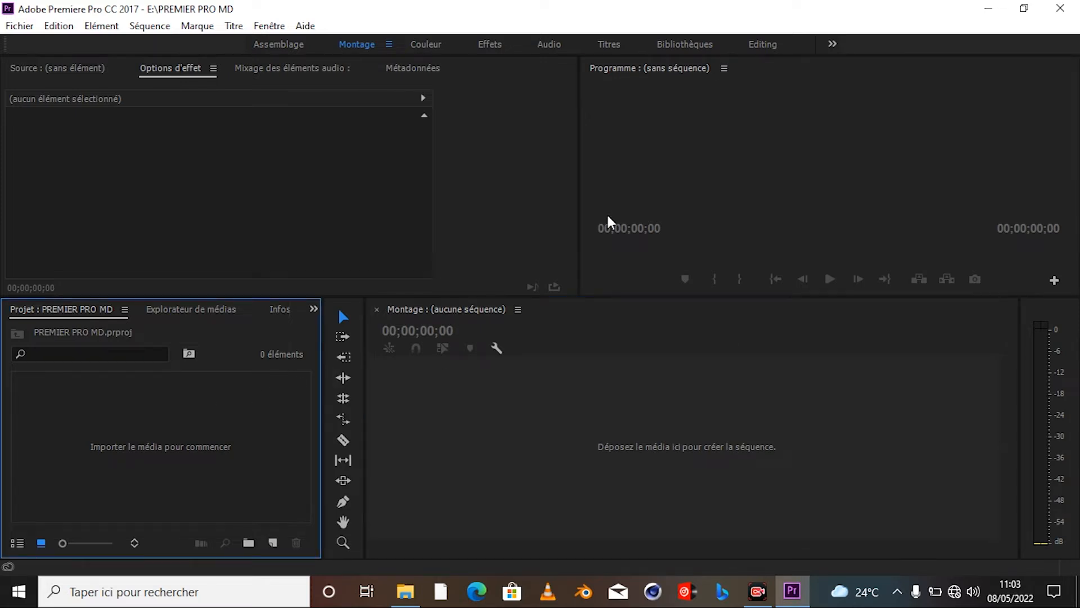
pyautogui.click(450, 166)
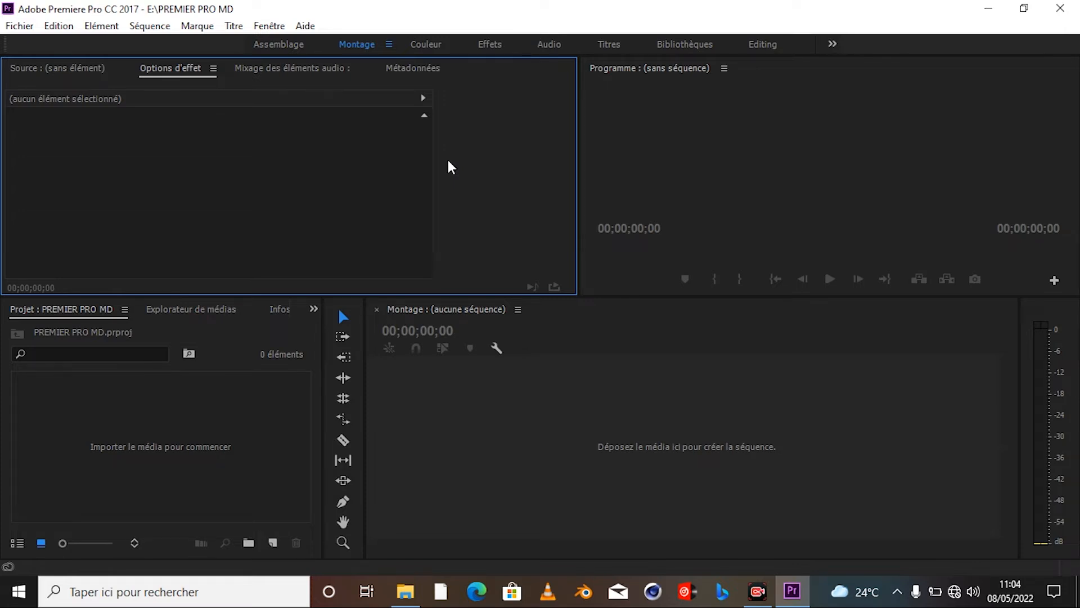
pyautogui.click(745, 176)
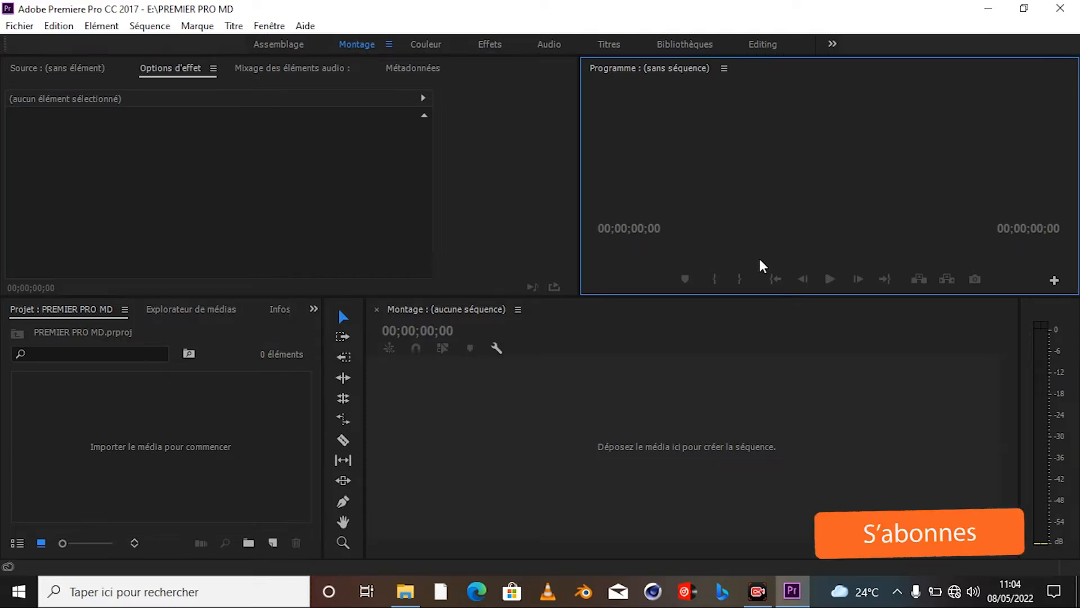
pyautogui.click(762, 391)
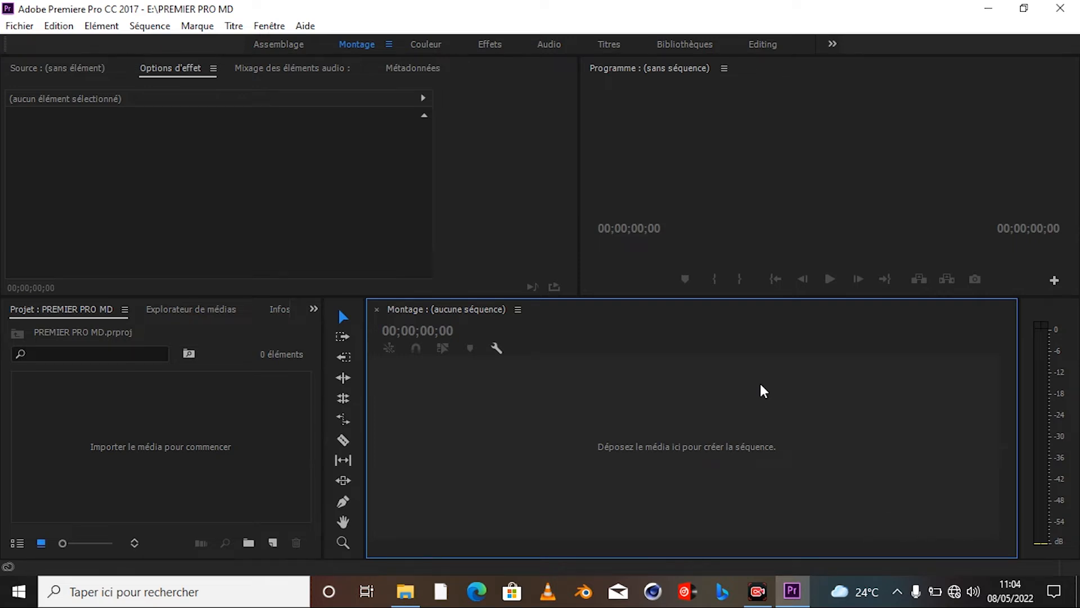
pyautogui.click(234, 471)
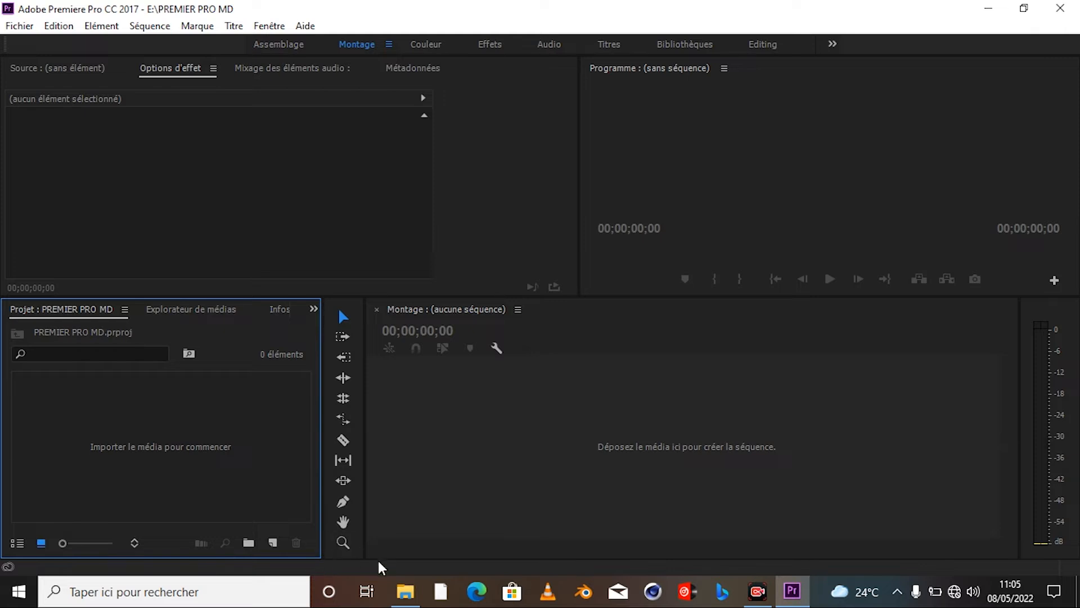
# Step: Import the MVI_1228 clip from the PROJET PREMIER folder in Vidéos into the project using File Explorer
pyautogui.click(405, 592)
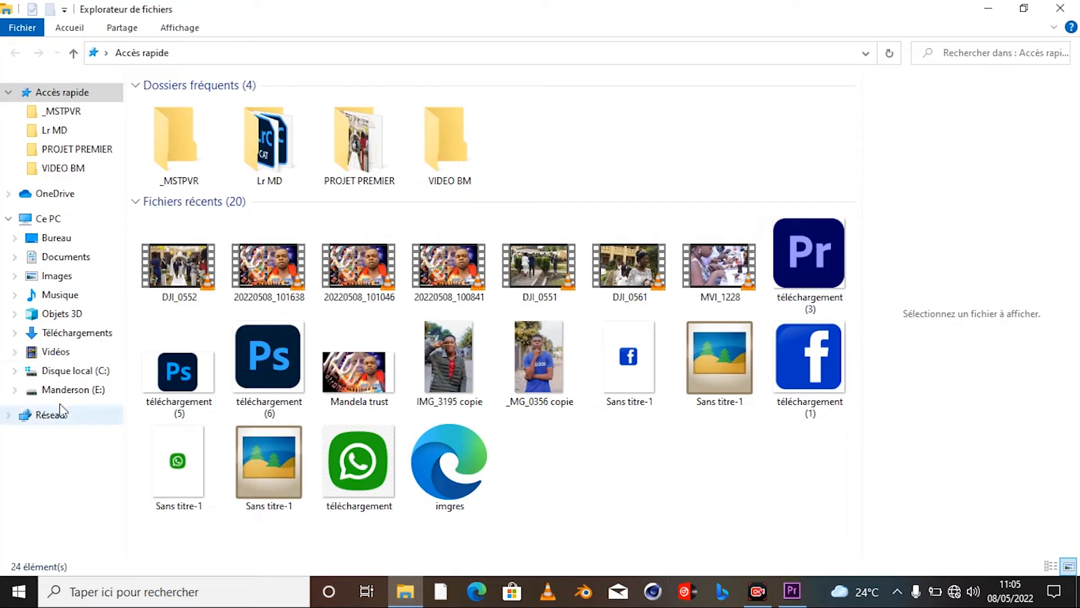
pyautogui.click(55, 351)
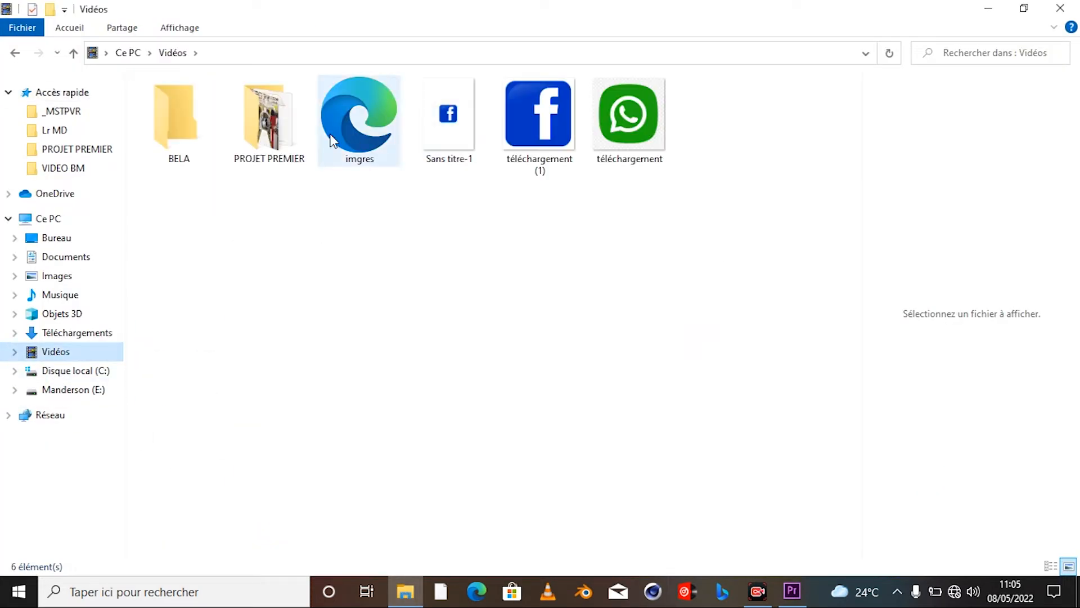
pyautogui.doubleClick(286, 134)
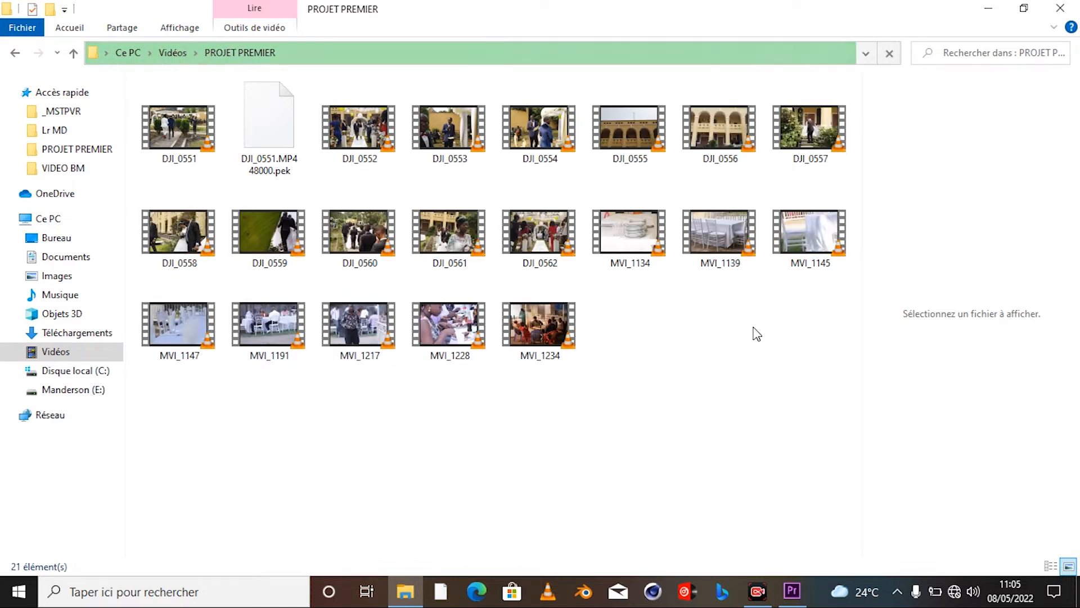
pyautogui.click(456, 330)
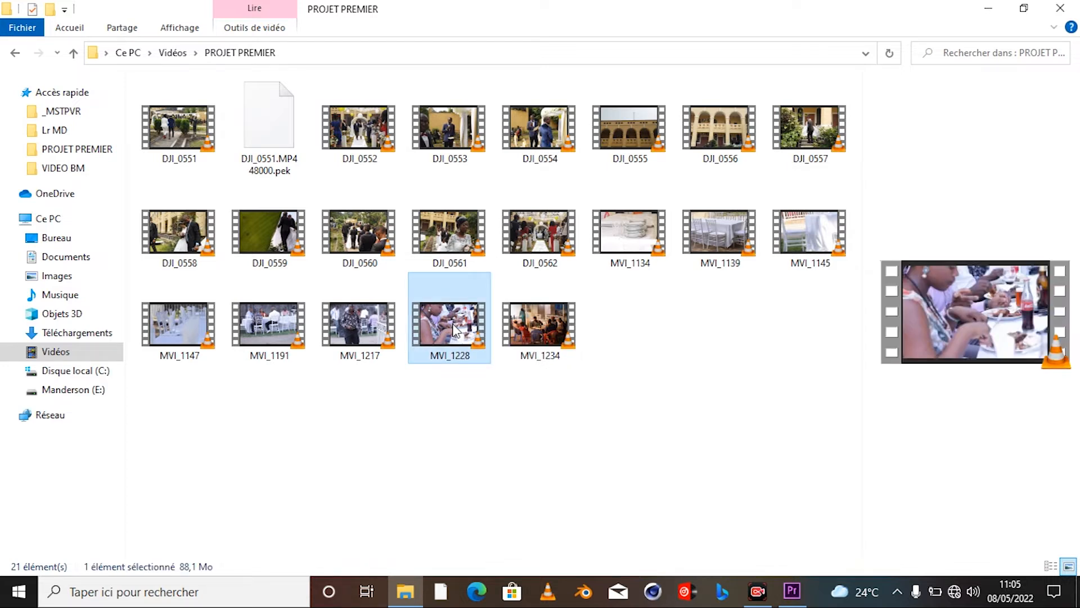
pyautogui.moveTo(454, 329); pyautogui.dragTo(797, 601)
pyautogui.rightClick(797, 599)
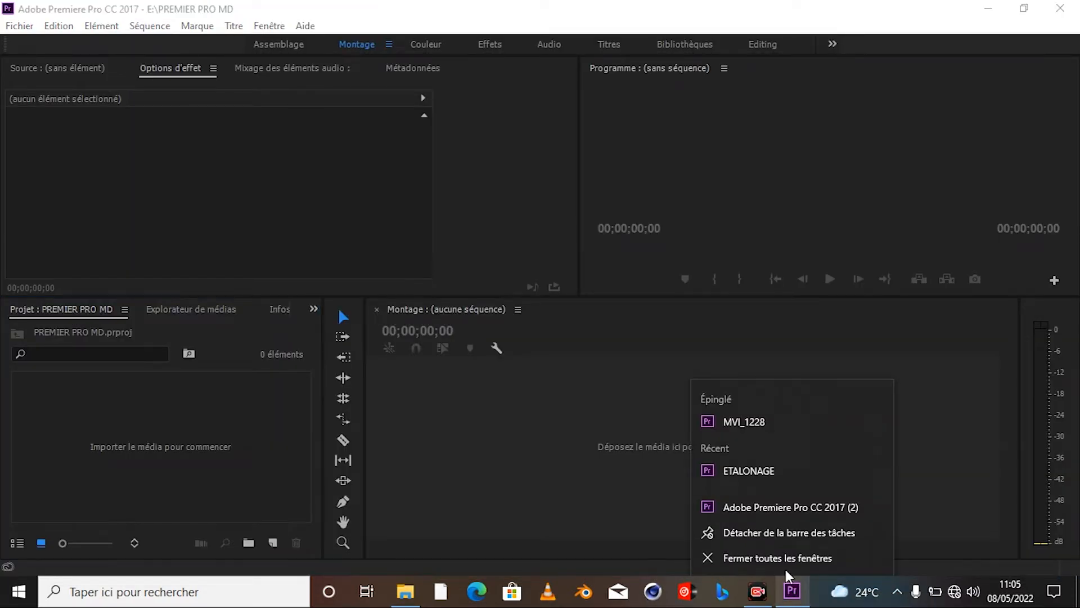
pyautogui.click(731, 322)
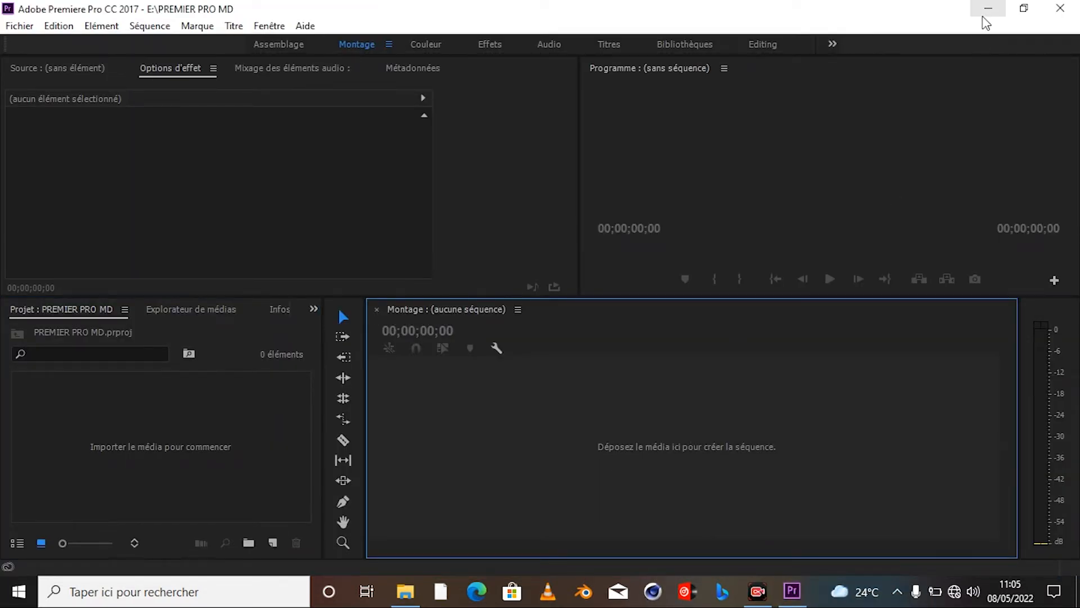
pyautogui.click(989, 8)
pyautogui.moveTo(436, 329); pyautogui.dragTo(140, 445)
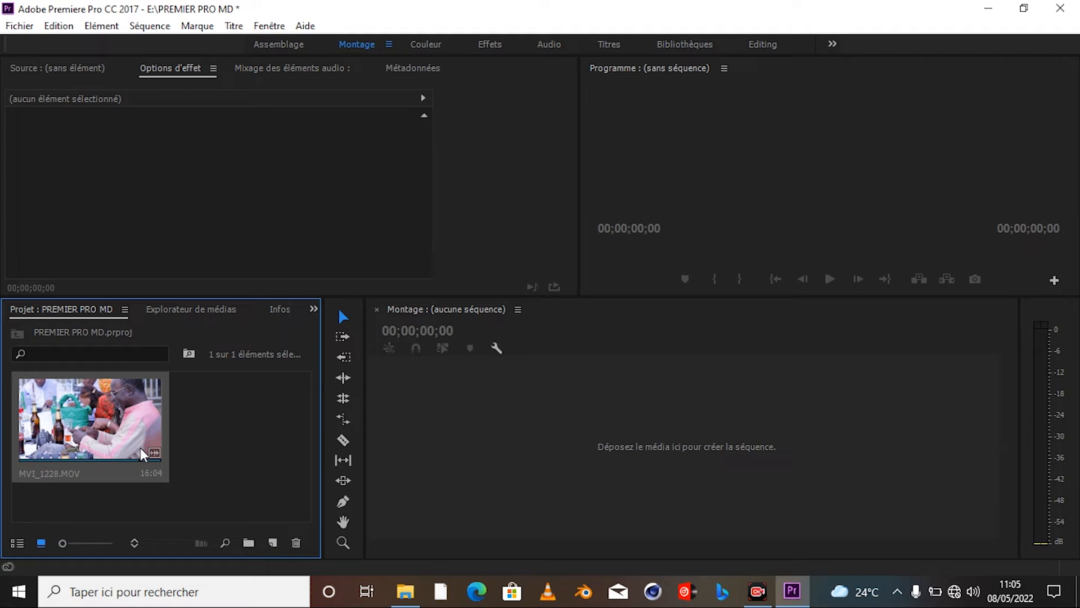
# Step: Remove the MVI_1228 clip from the project and import the whole PROJET PREMIER folder from Vidéos instead
pyautogui.click(81, 408)
pyautogui.press('Delete')
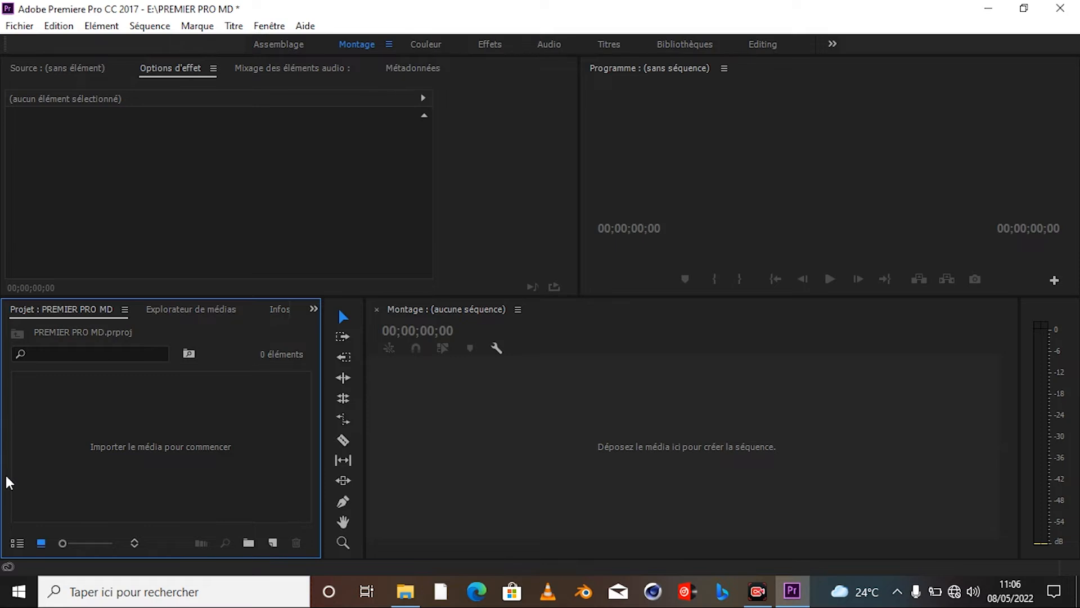
pyautogui.click(401, 592)
pyautogui.click(13, 53)
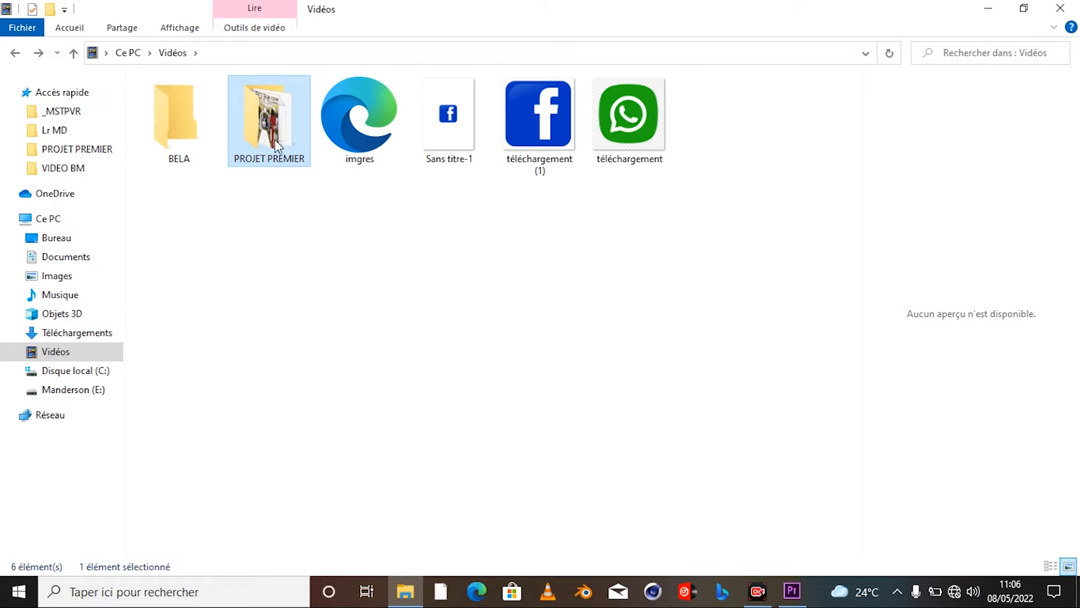
pyautogui.moveTo(276, 130); pyautogui.dragTo(246, 464)
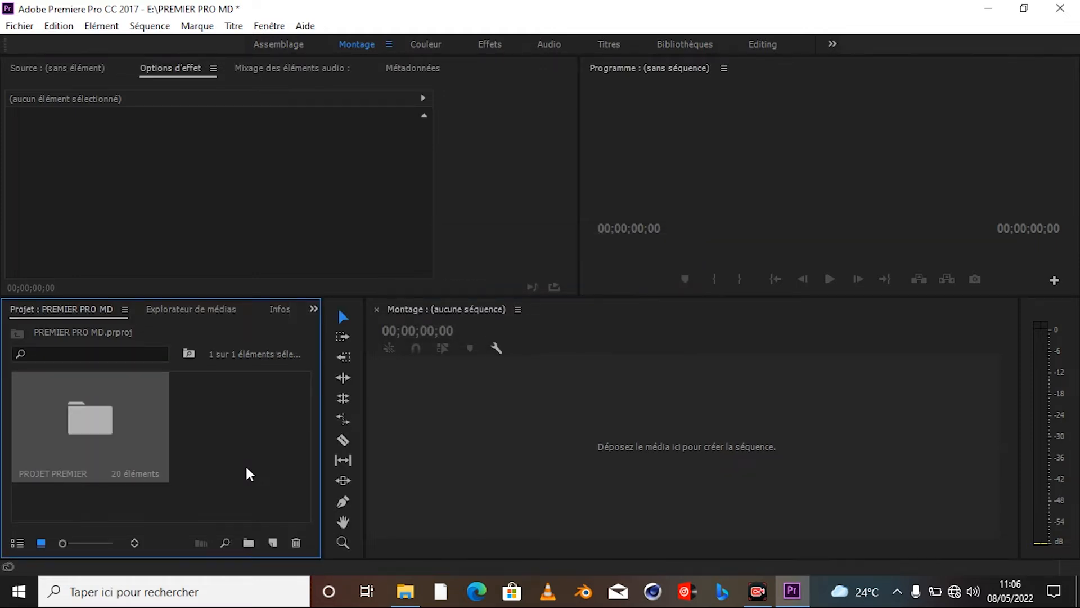
# Step: Look through the clips in the imported PROJET PREMIER bin, then delete that bin from the project
pyautogui.doubleClick(110, 429)
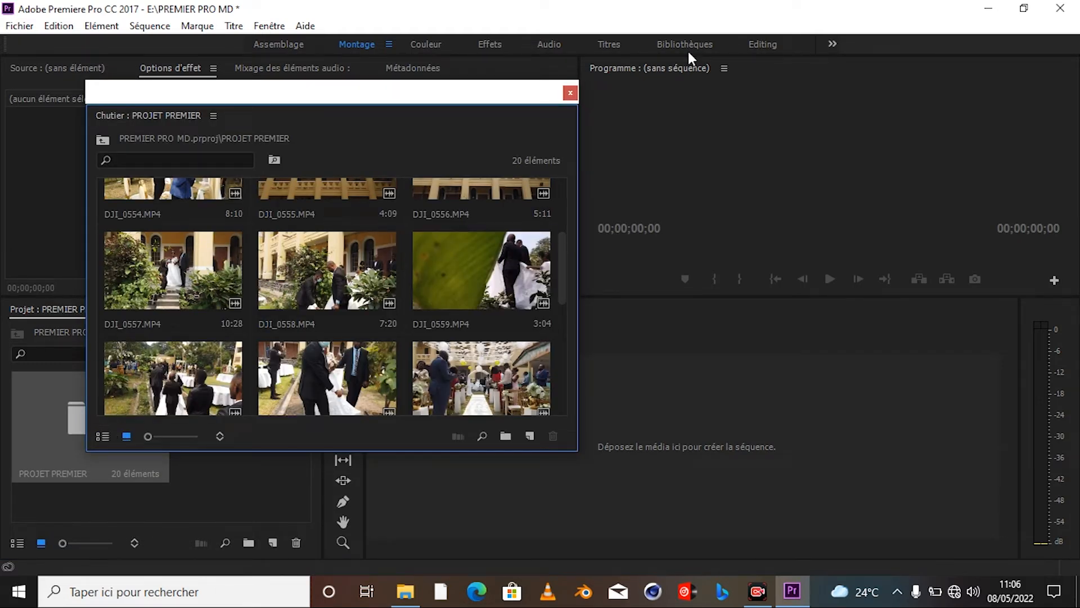
pyautogui.click(570, 94)
pyautogui.click(109, 427)
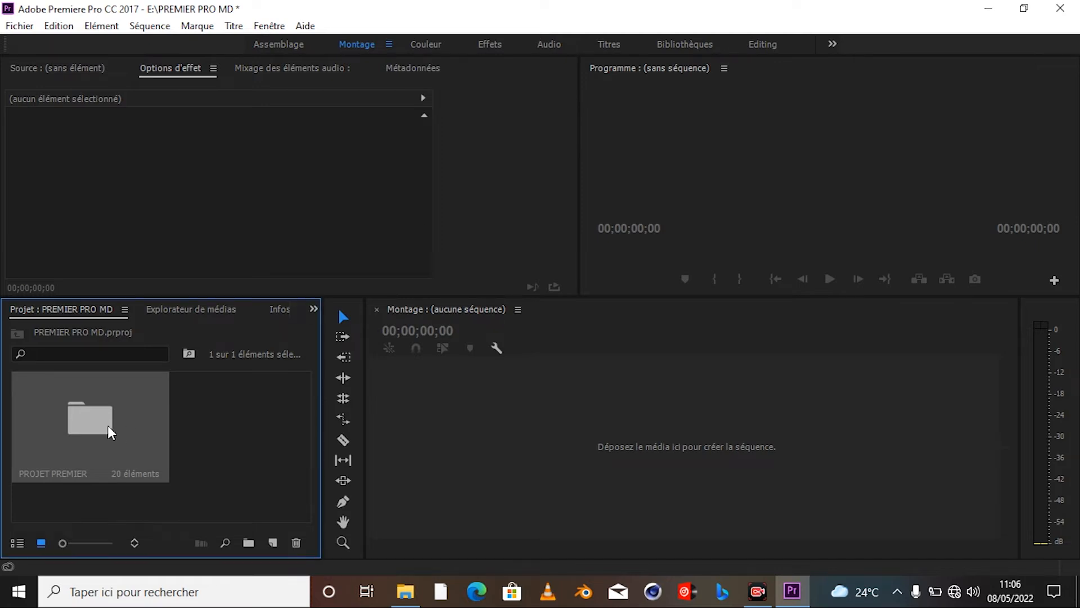
pyautogui.press('Delete')
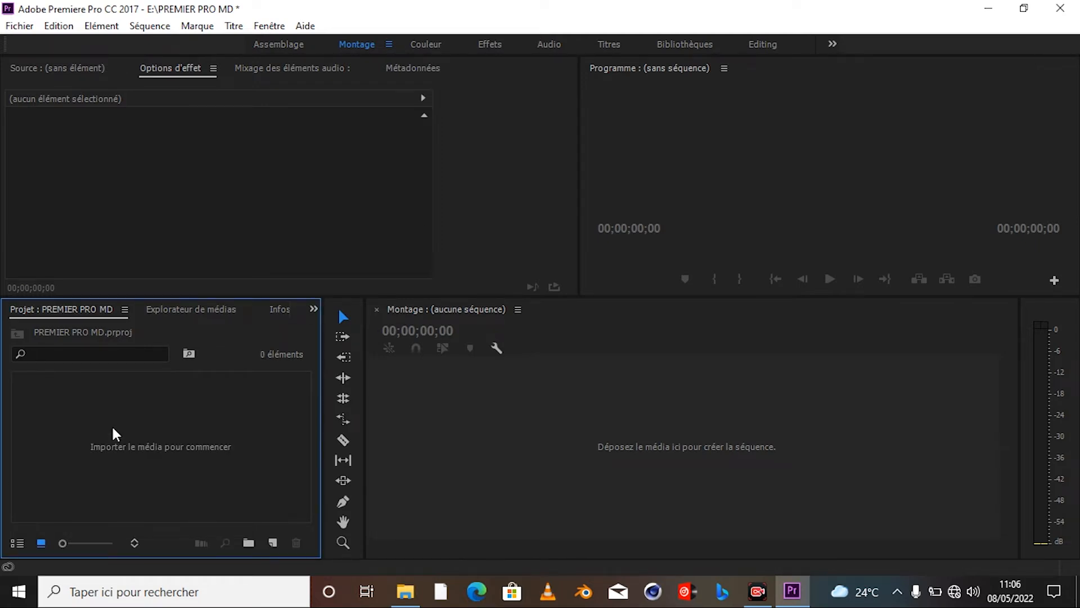
pyautogui.click(988, 9)
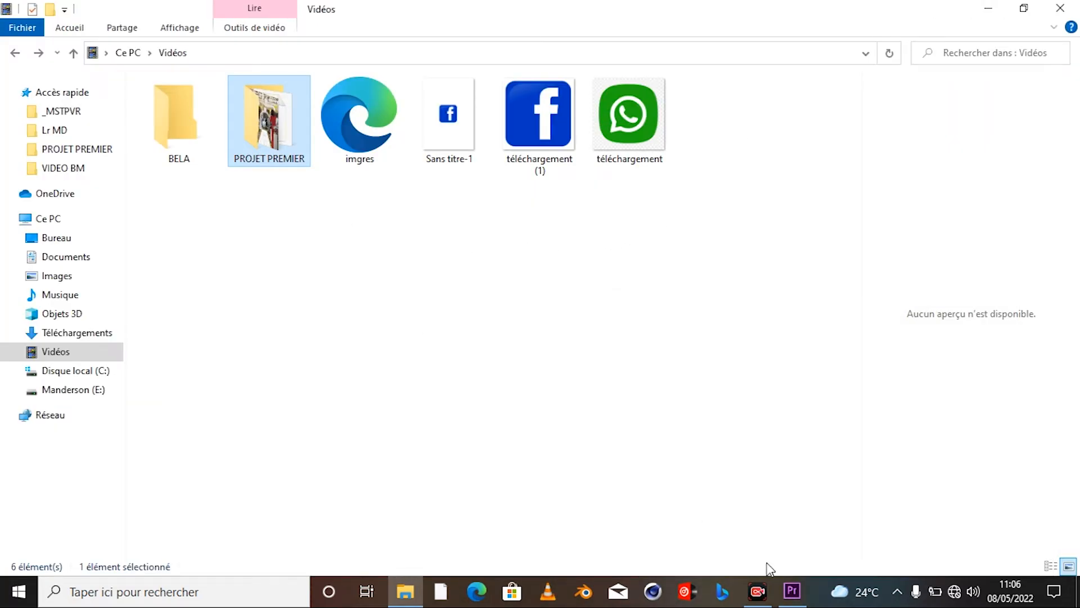
pyautogui.click(792, 592)
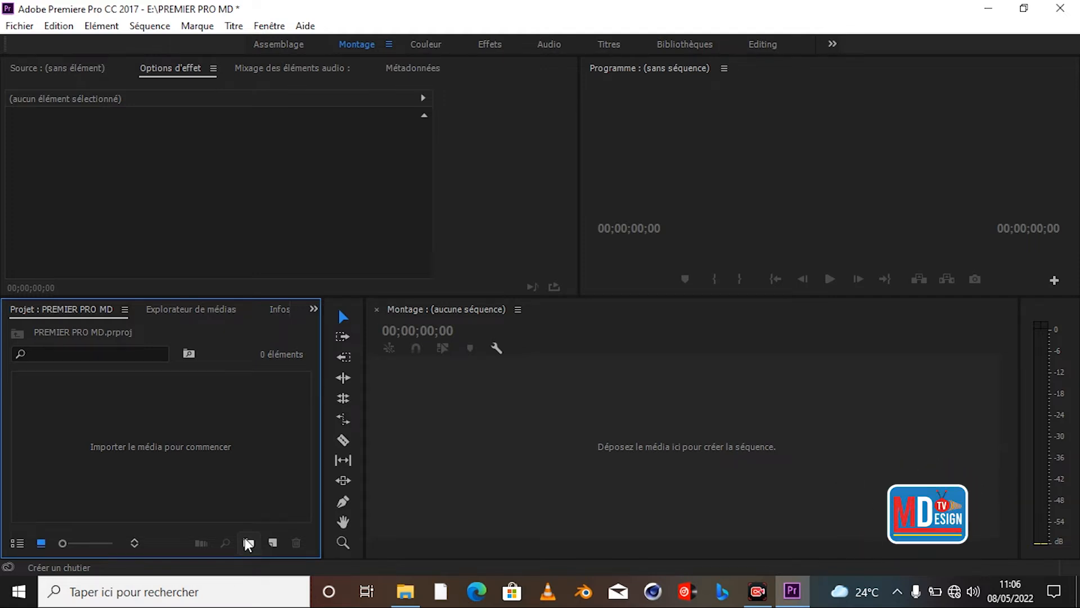
pyautogui.rightClick(239, 432)
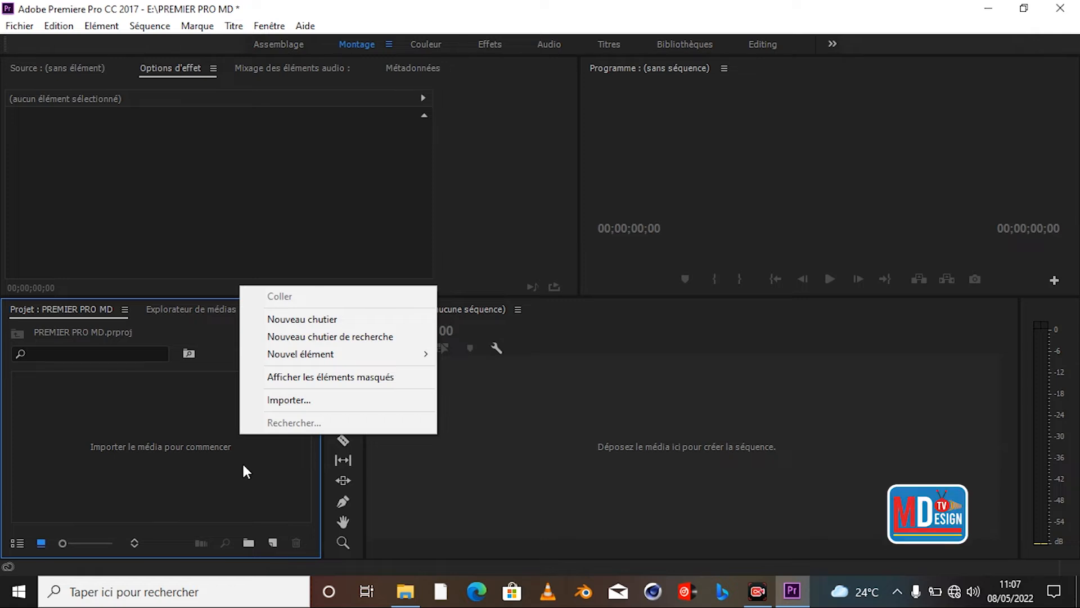
pyautogui.click(242, 461)
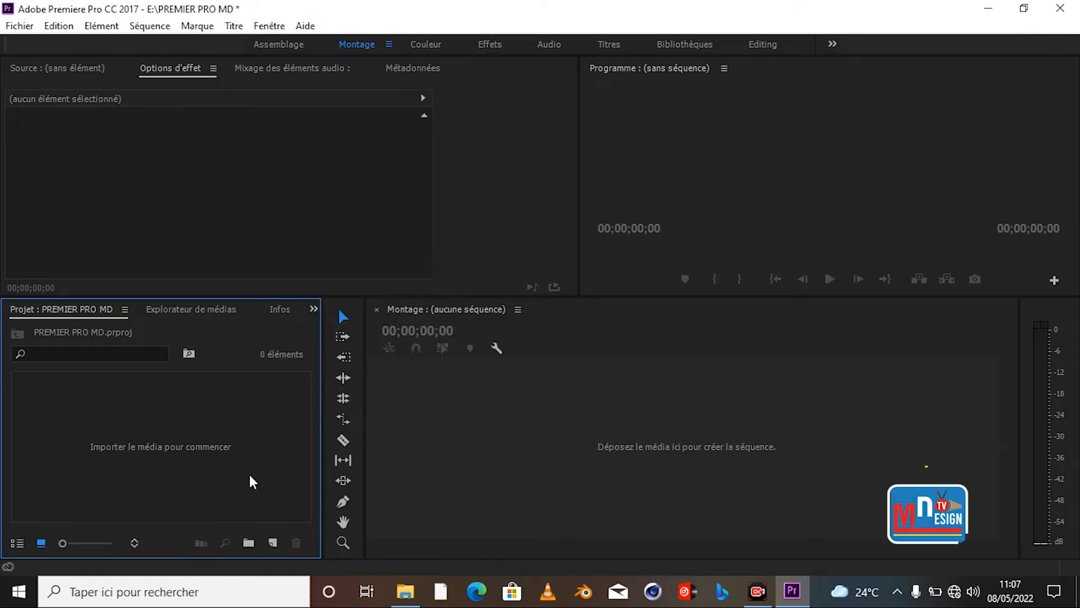
# Step: Create a new bin in the project and name it CAMERA 1
pyautogui.click(248, 544)
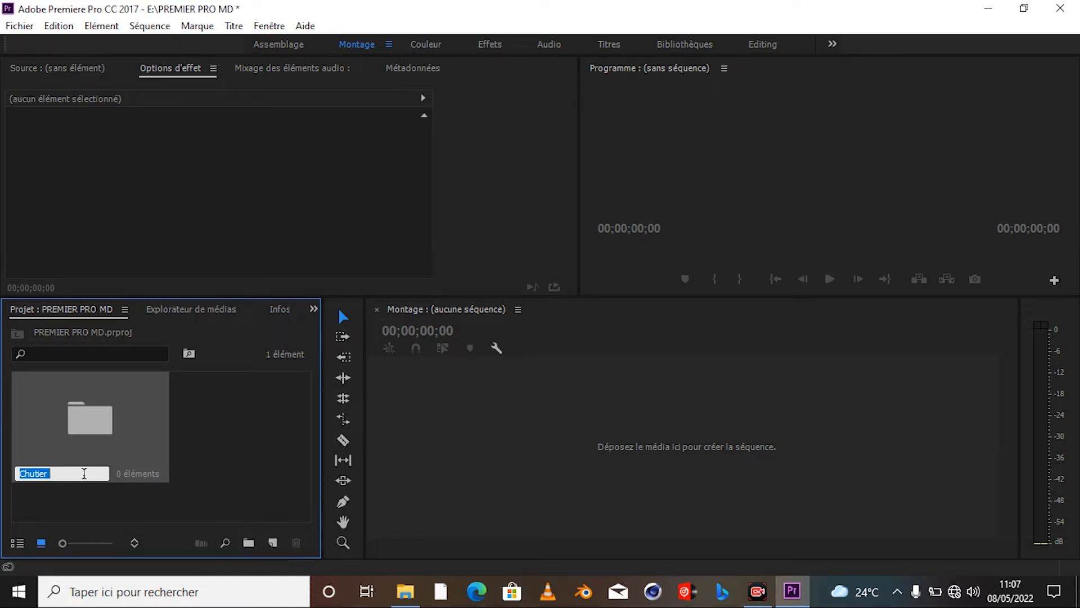
pyautogui.write('CAMERA A')
pyautogui.press('BackSpace')
pyautogui.write('1')
pyautogui.press('Return')
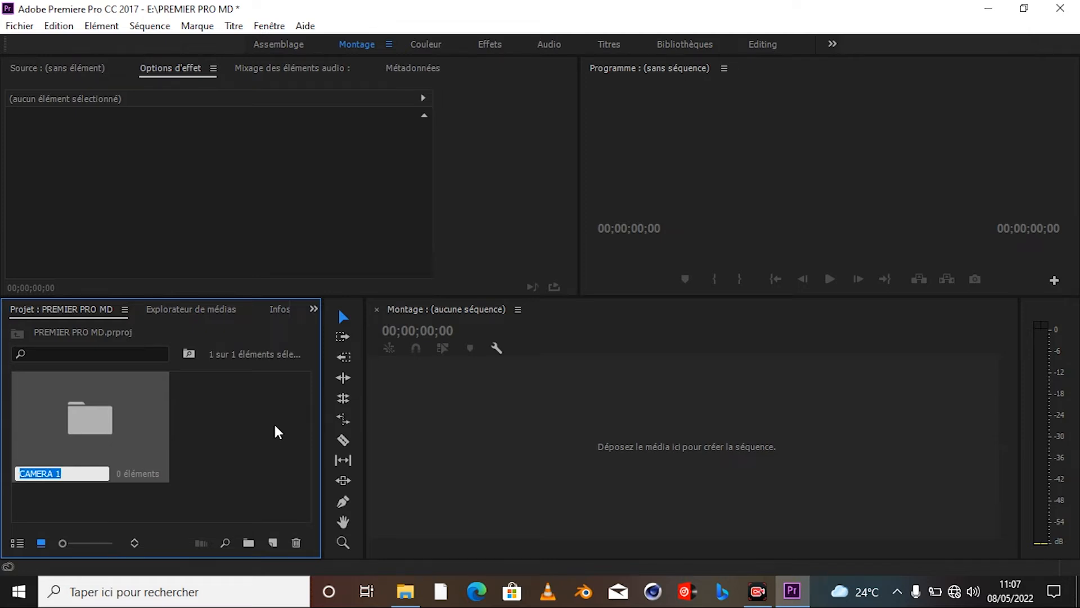
pyautogui.click(273, 419)
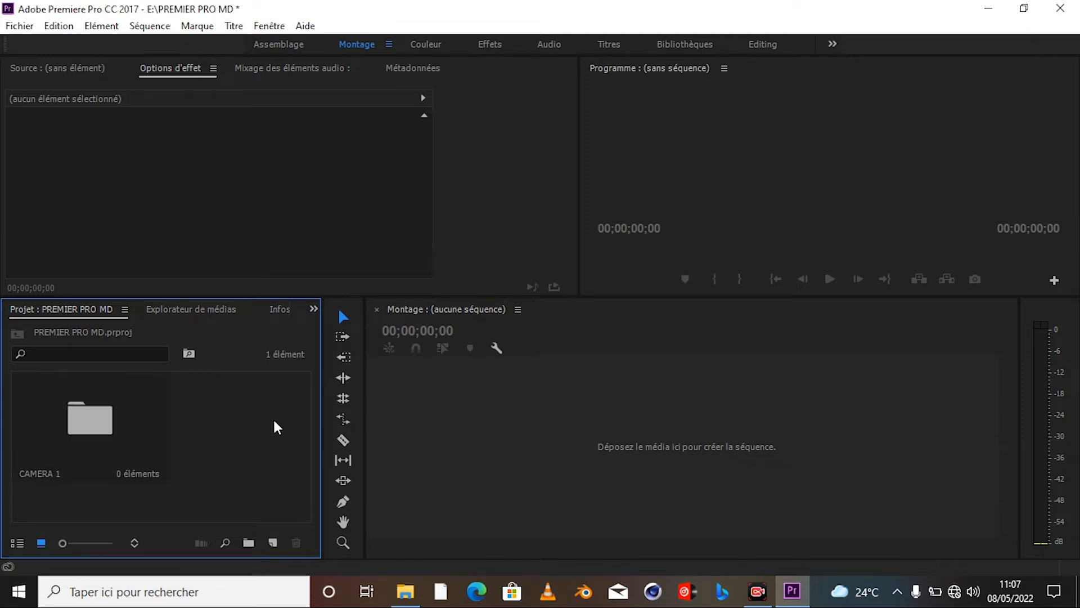
# Step: Create a second bin in the project and name it CAMERA 2
pyautogui.rightClick(242, 428)
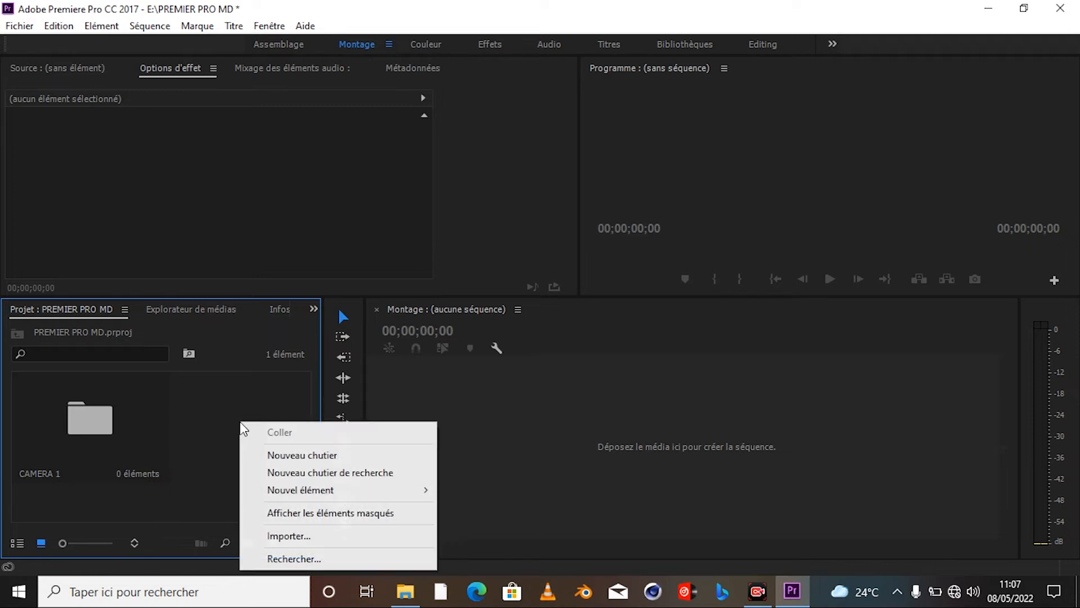
pyautogui.click(290, 453)
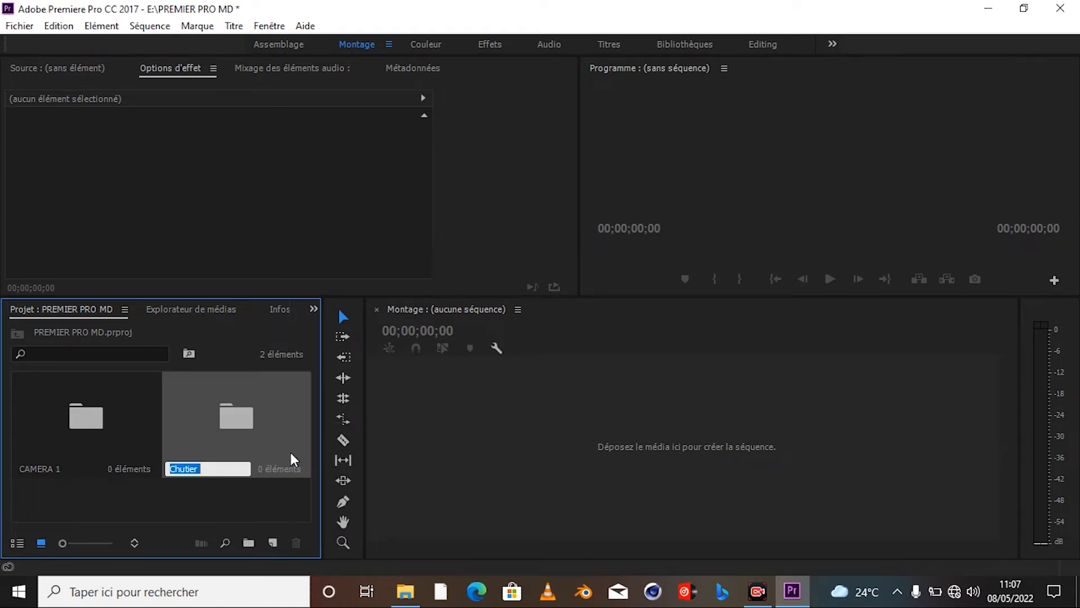
pyautogui.write('CAMERA 2')
pyautogui.press('Tab')
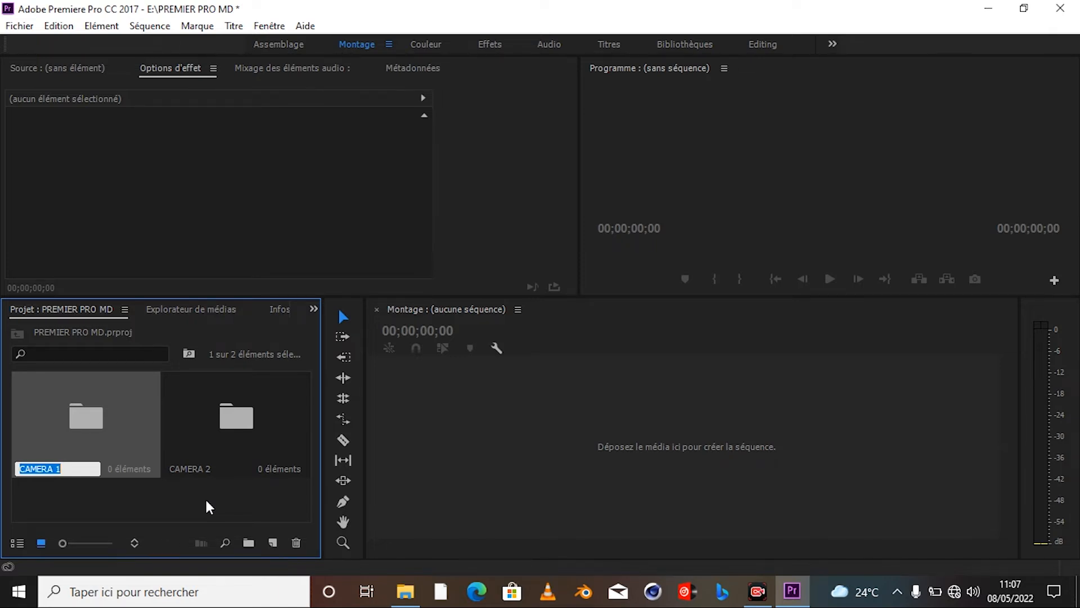
pyautogui.click(206, 499)
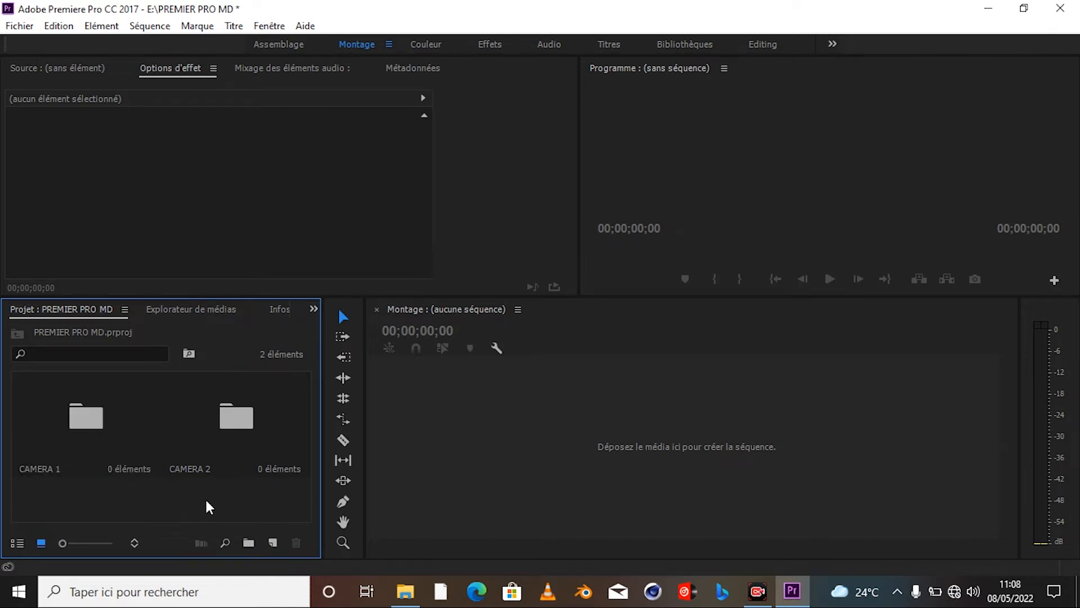
# Step: Create a third bin in the project and name it SON
pyautogui.rightClick(214, 500)
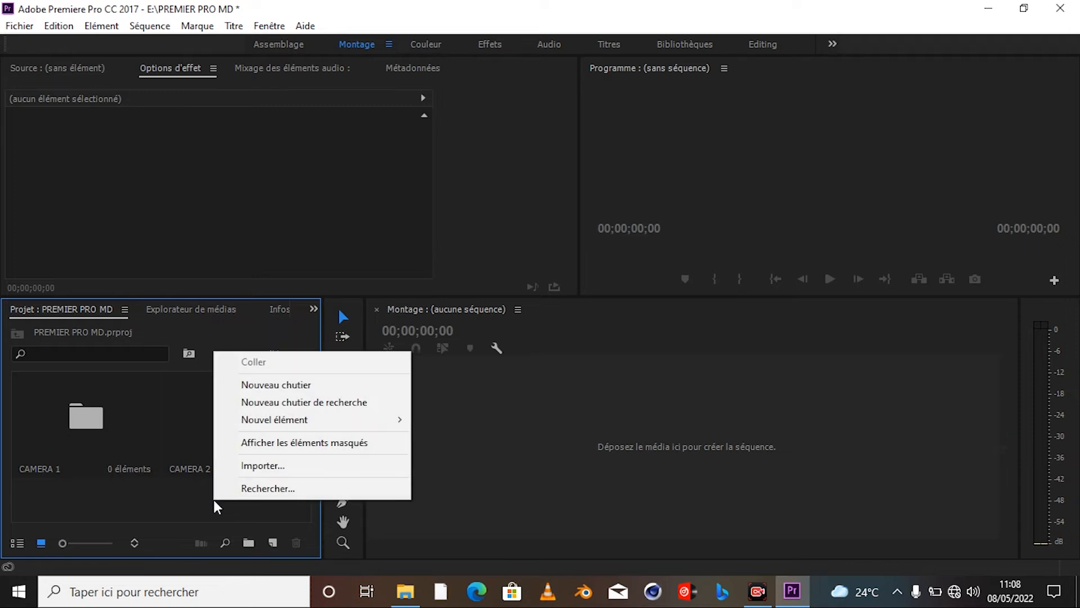
pyautogui.click(318, 384)
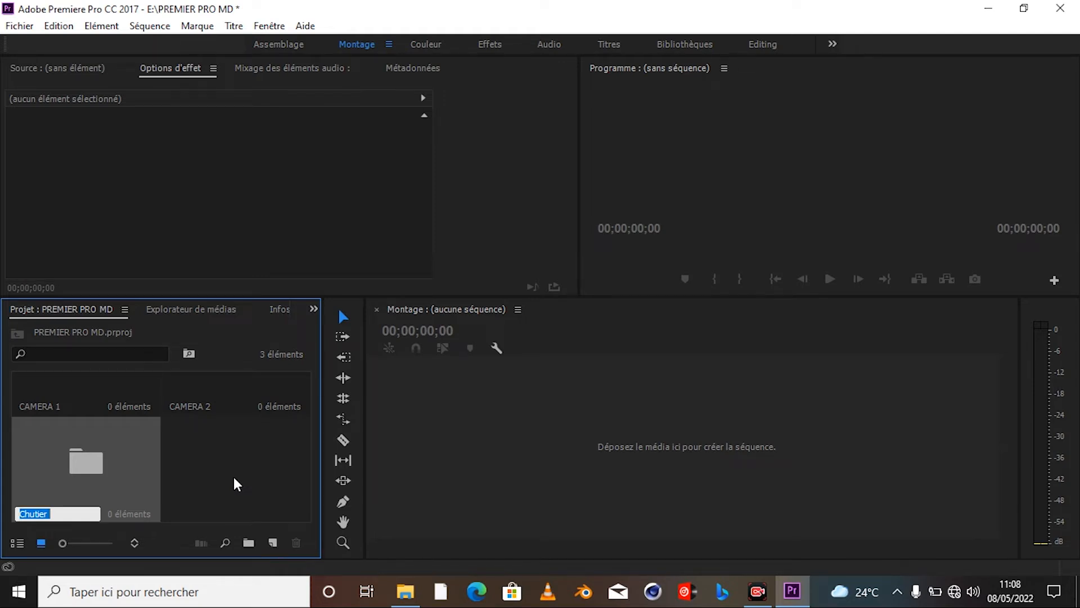
pyautogui.write('SON')
pyautogui.press('Tab')
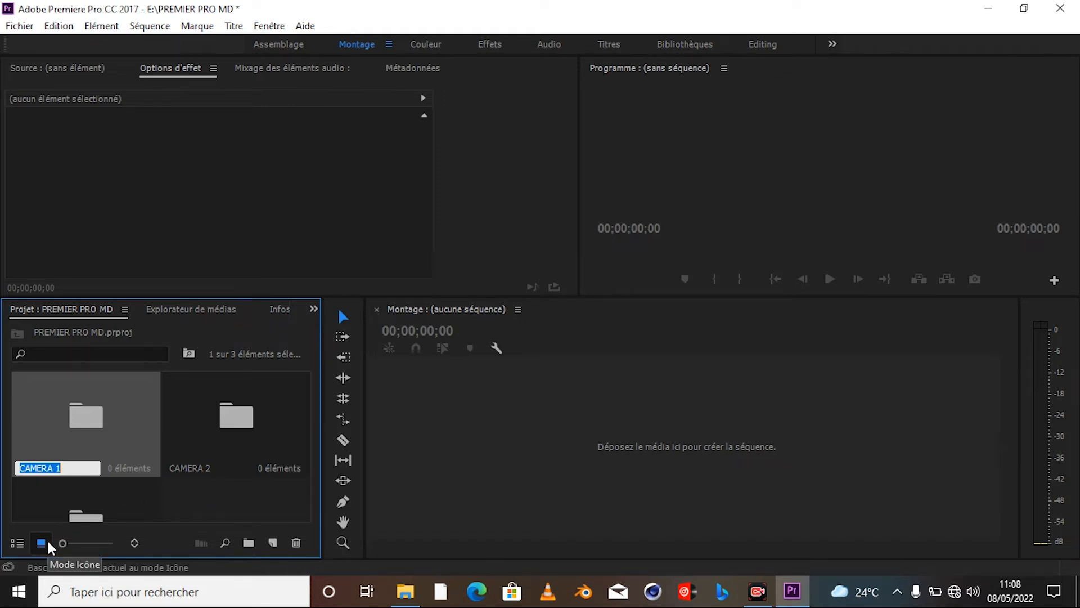
# Step: View the project's bins in list mode, return to icon mode and clear the selection
pyautogui.click(19, 545)
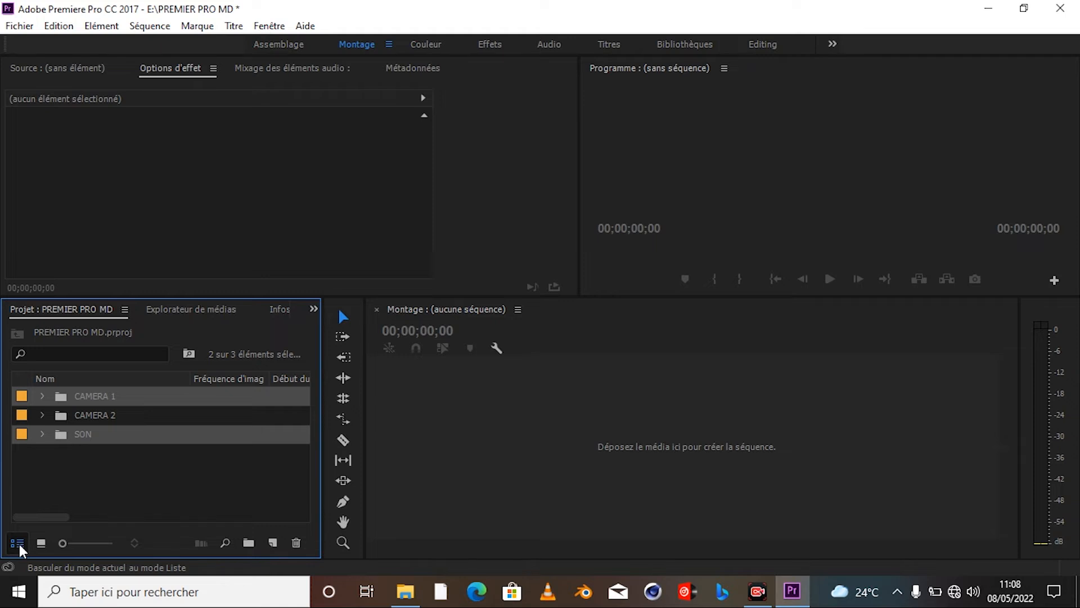
pyautogui.click(39, 544)
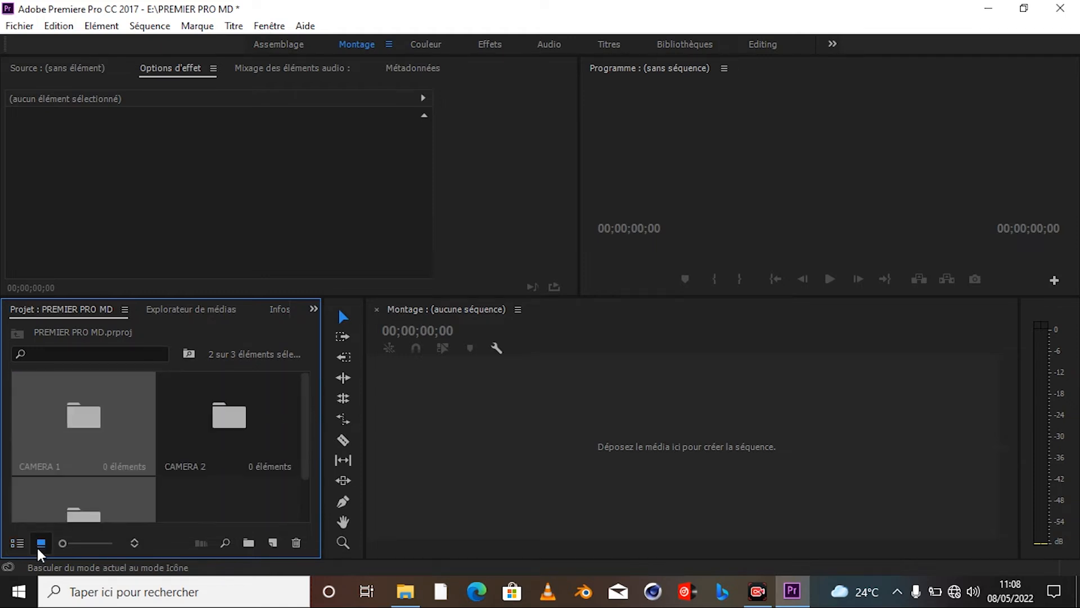
pyautogui.click(206, 512)
# Step: Import the DJI_0552 clip from the PROJET PREMIER folder in File Explorer into the CAMERA 1 bin and check the bin's contents
pyautogui.click(56, 419)
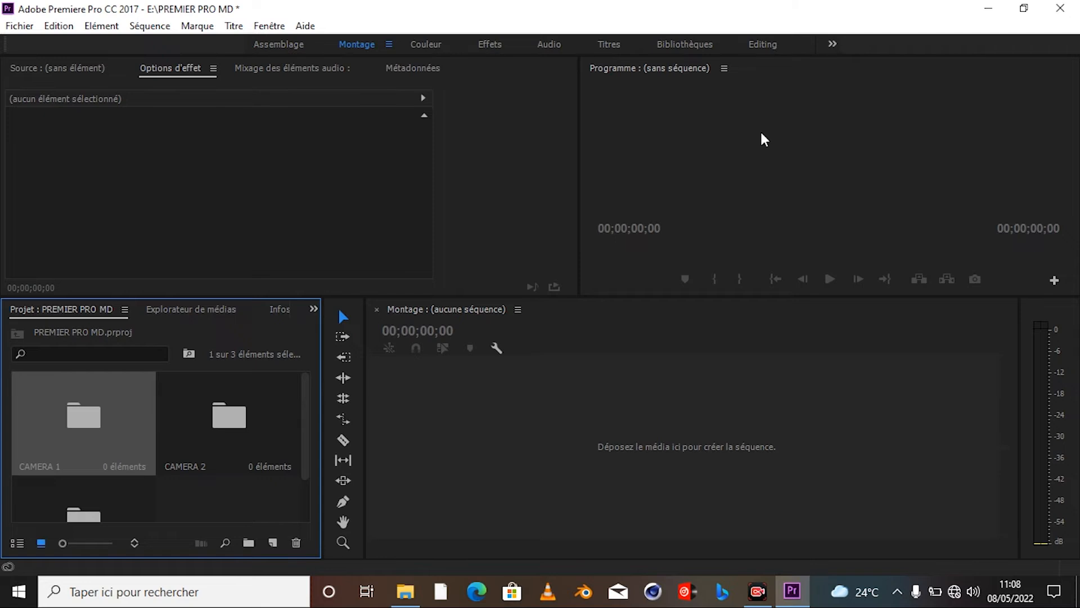
pyautogui.click(988, 7)
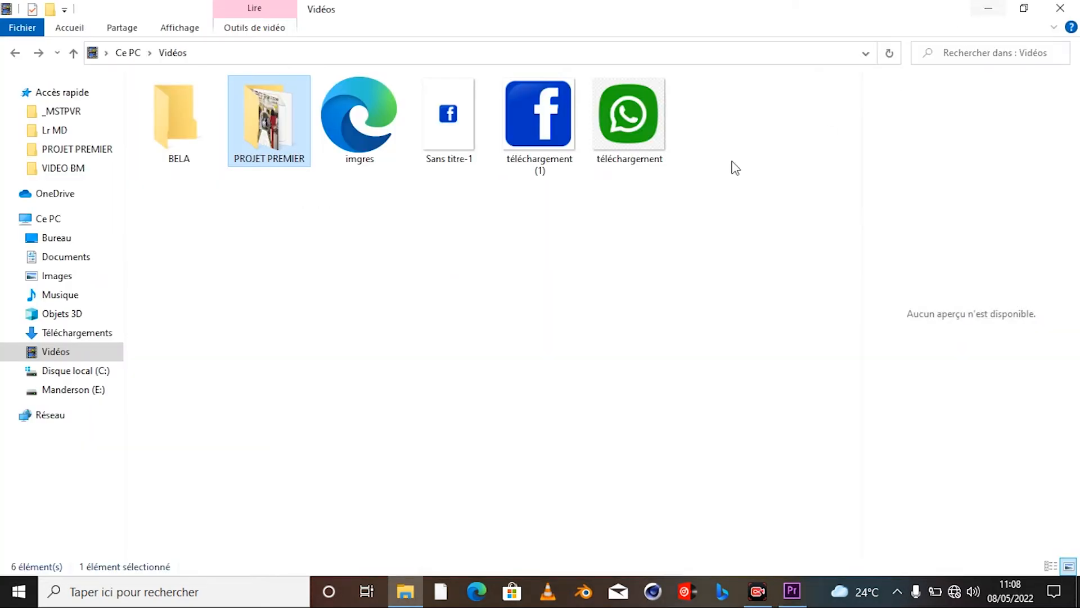
pyautogui.doubleClick(266, 112)
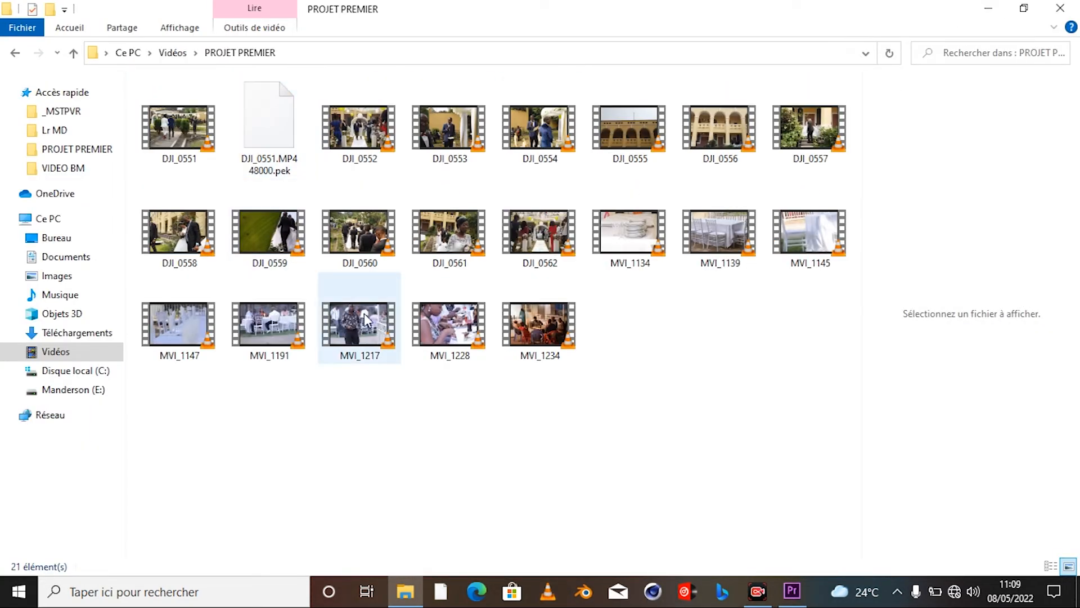
pyautogui.moveTo(358, 133); pyautogui.dragTo(76, 429)
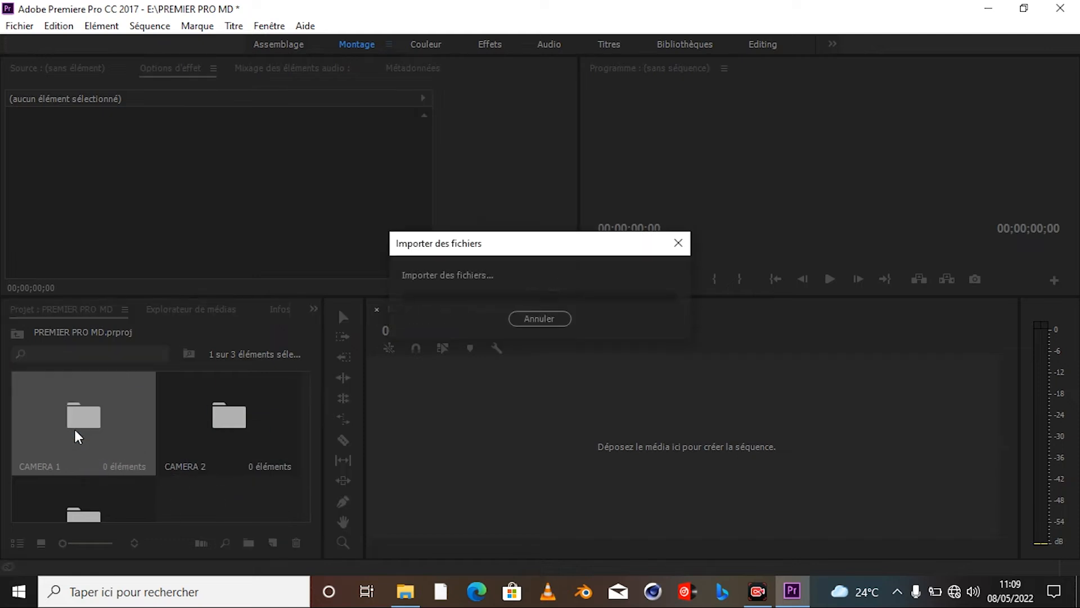
pyautogui.doubleClick(75, 430)
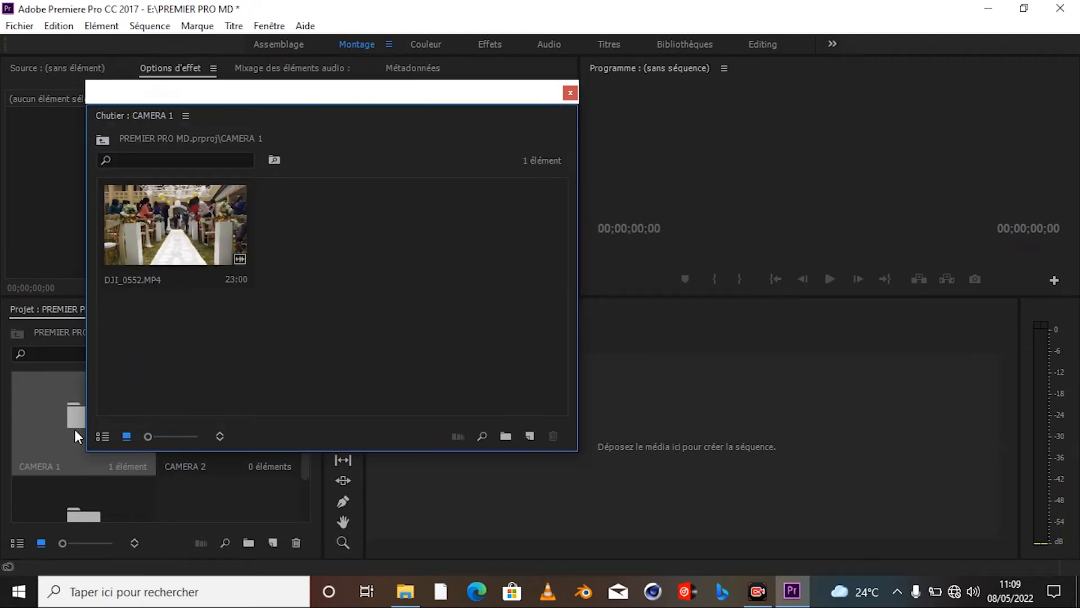
pyautogui.click(570, 93)
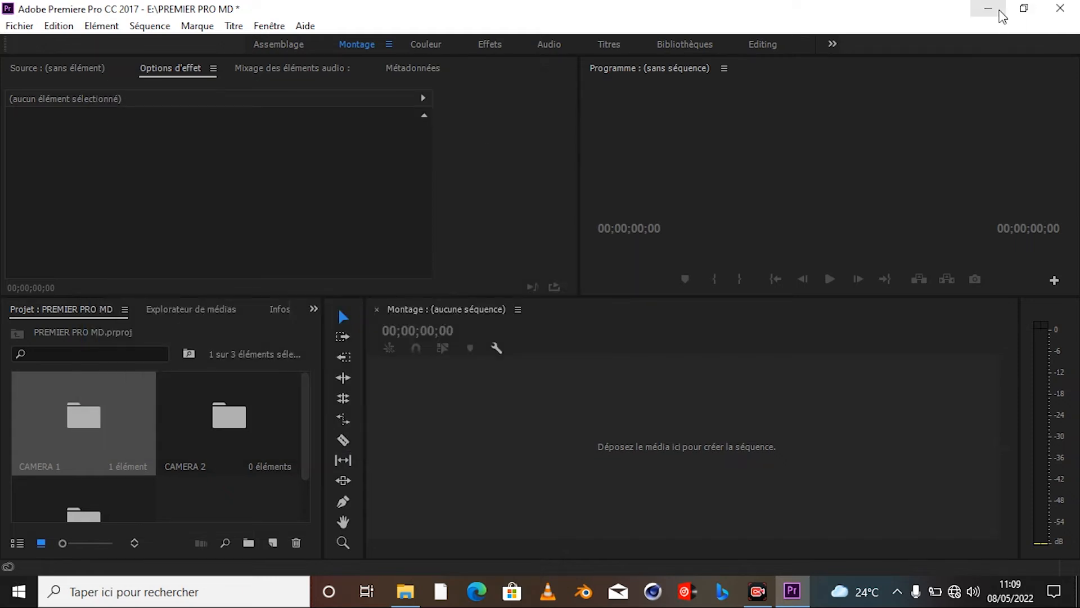
# Step: Delete the DJI_0552 clip from the CAMERA 1 bin and close the bin
pyautogui.doubleClick(72, 415)
pyautogui.click(170, 246)
pyautogui.press('Delete')
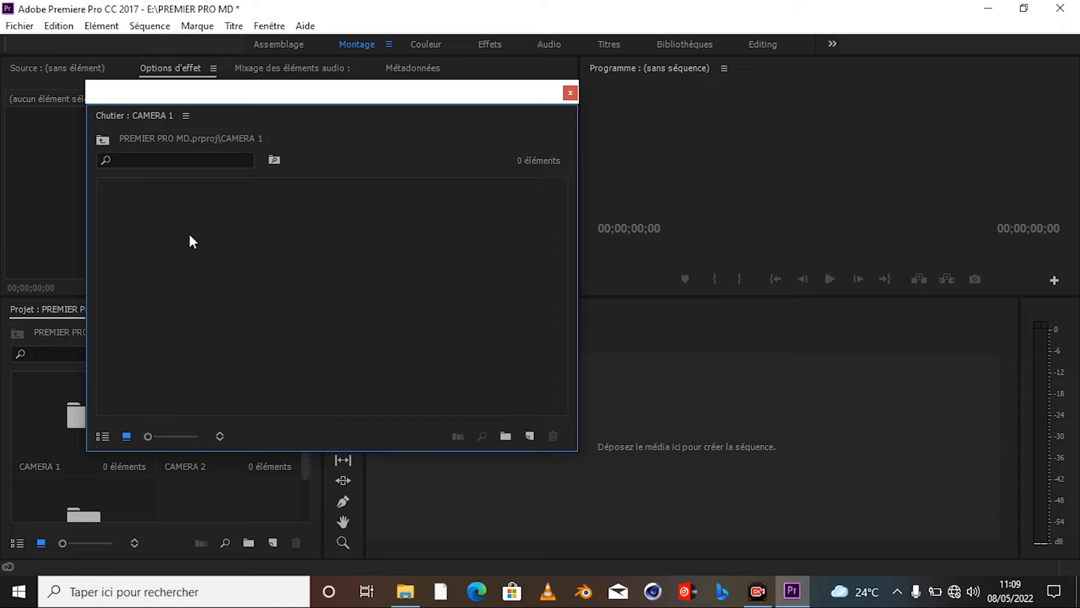
pyautogui.click(571, 92)
# Step: Import the files DJI_0551 through DJI_0562 from File Explorer into the CAMERA 1 bin and check the bin's contents
pyautogui.click(988, 8)
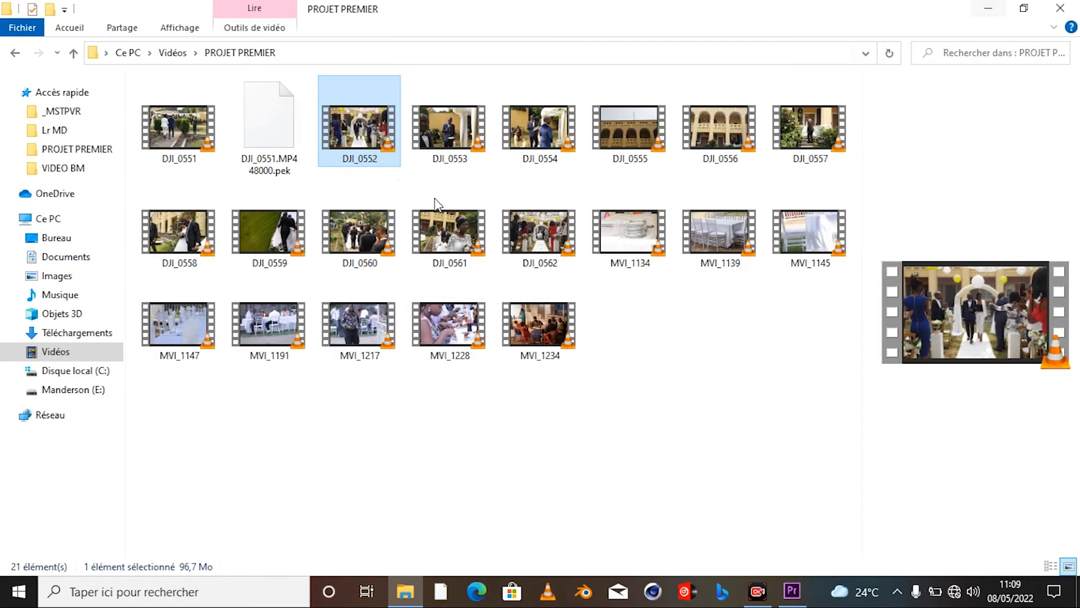
pyautogui.click(191, 158)
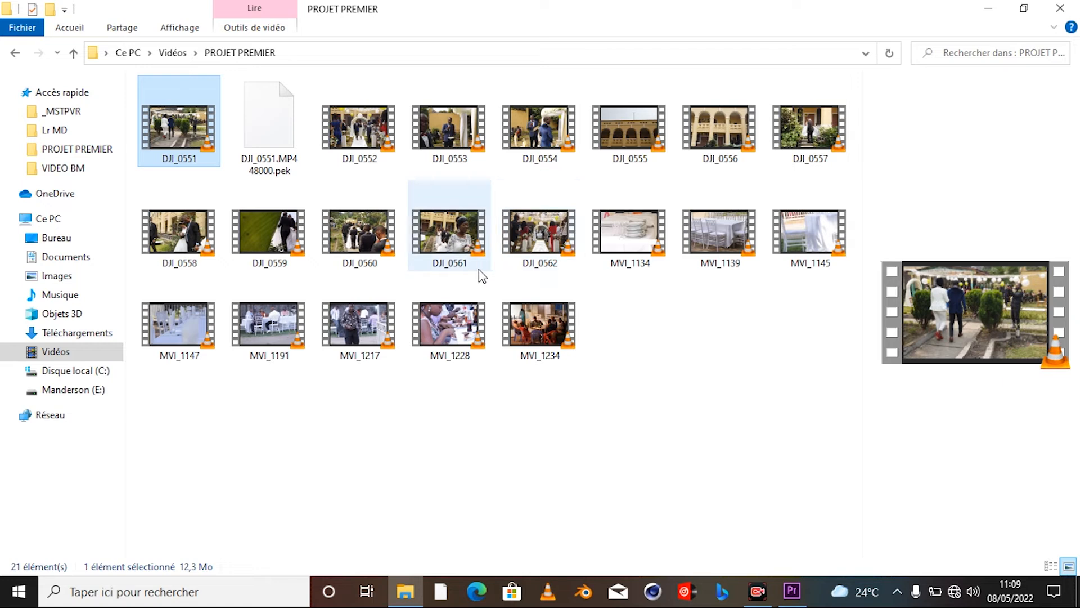
pyautogui.keyDown('shift'); pyautogui.click(555, 247); pyautogui.keyUp('shift')
pyautogui.moveTo(363, 127); pyautogui.dragTo(103, 447)
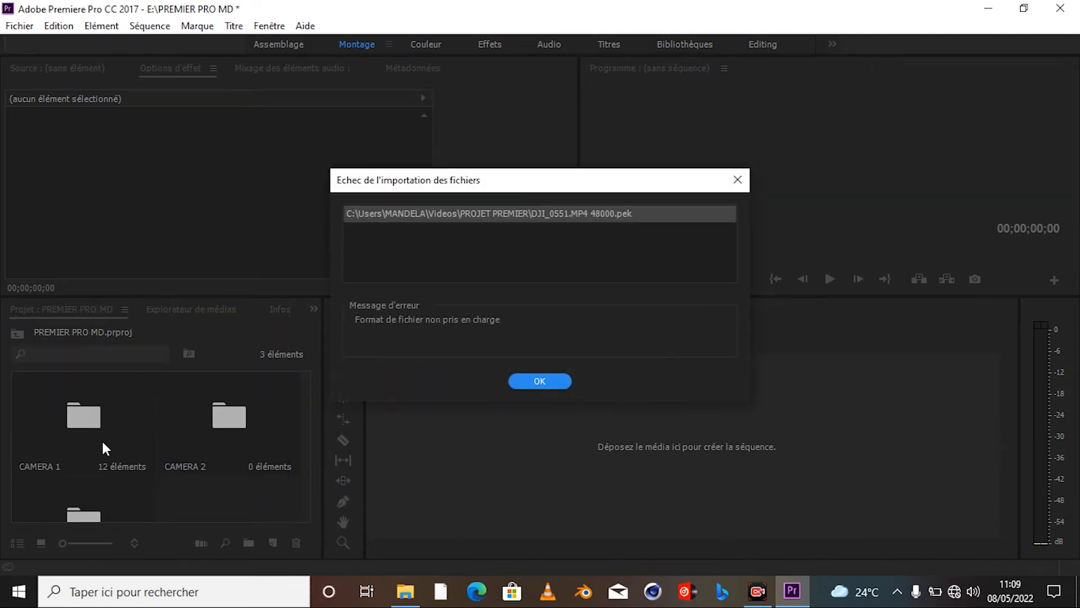
pyautogui.click(549, 382)
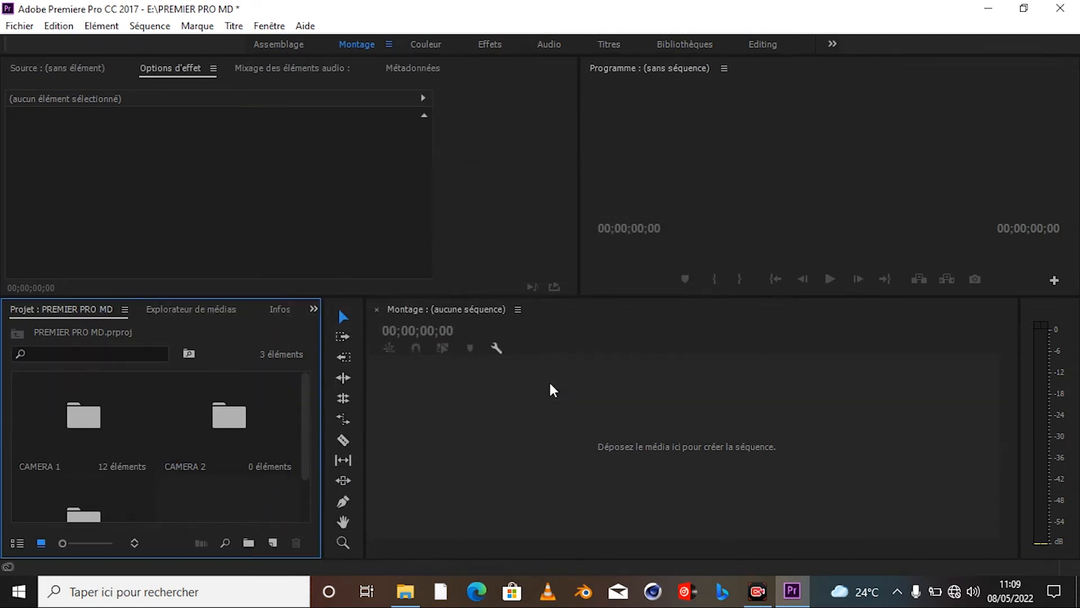
pyautogui.doubleClick(91, 427)
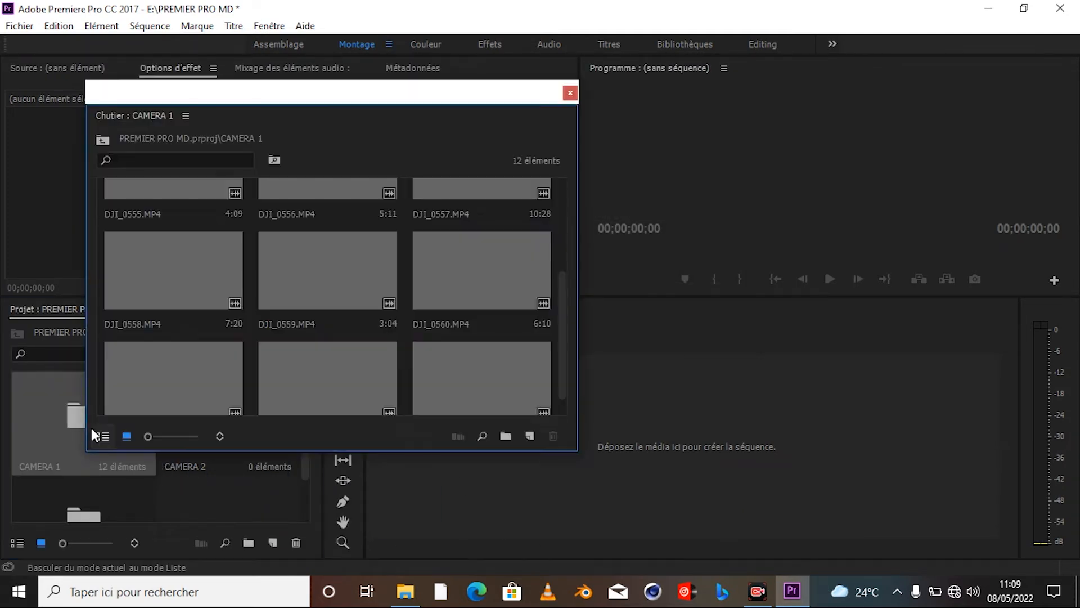
pyautogui.click(570, 92)
# Step: Import the clips MVI_1134 through MVI_1234 from File Explorer into the CAMERA 2 bin and check the bin's contents
pyautogui.click(988, 9)
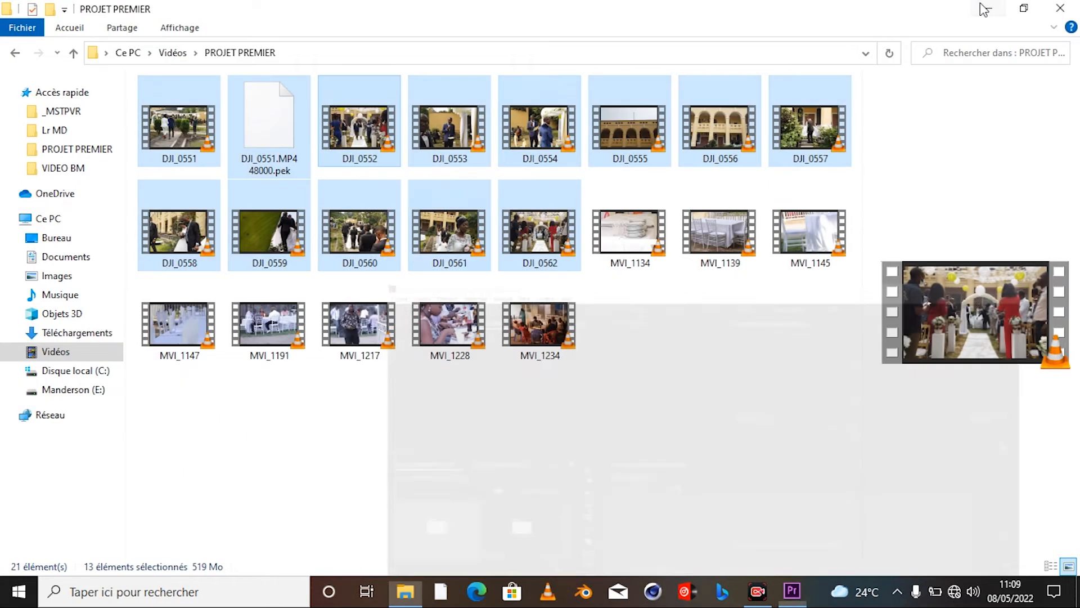
pyautogui.click(711, 316)
pyautogui.click(647, 259)
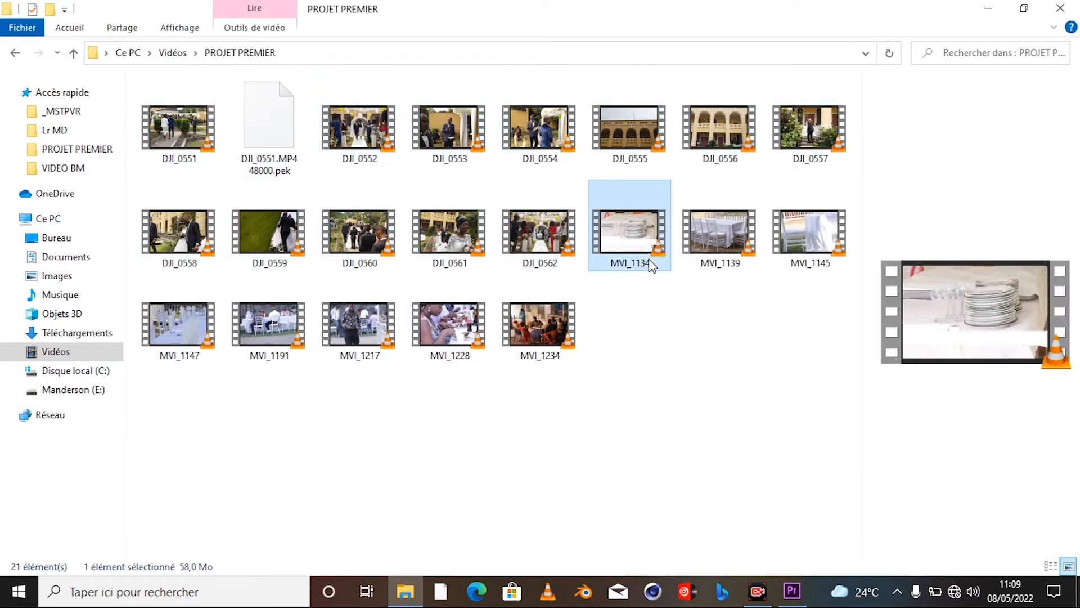
pyautogui.keyDown('shift'); pyautogui.click(533, 349); pyautogui.keyUp('shift')
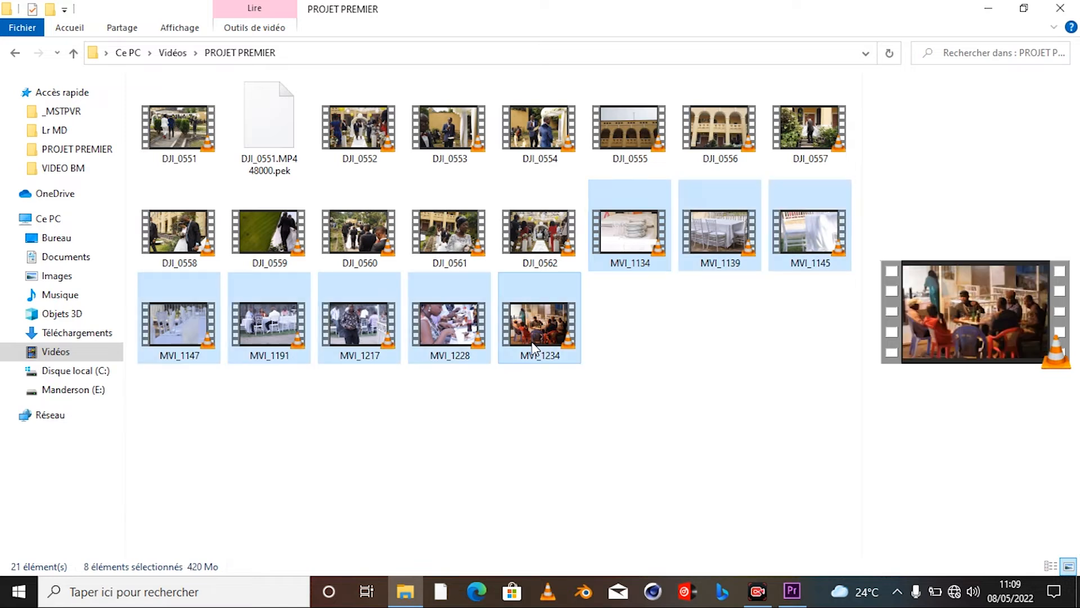
pyautogui.moveTo(523, 323); pyautogui.dragTo(243, 425)
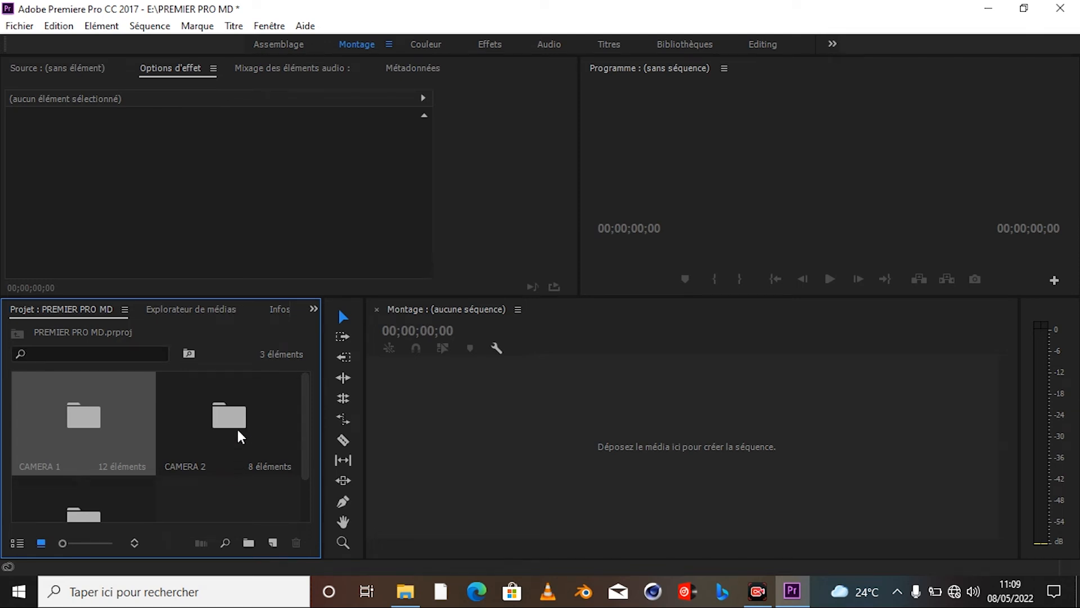
pyautogui.doubleClick(237, 430)
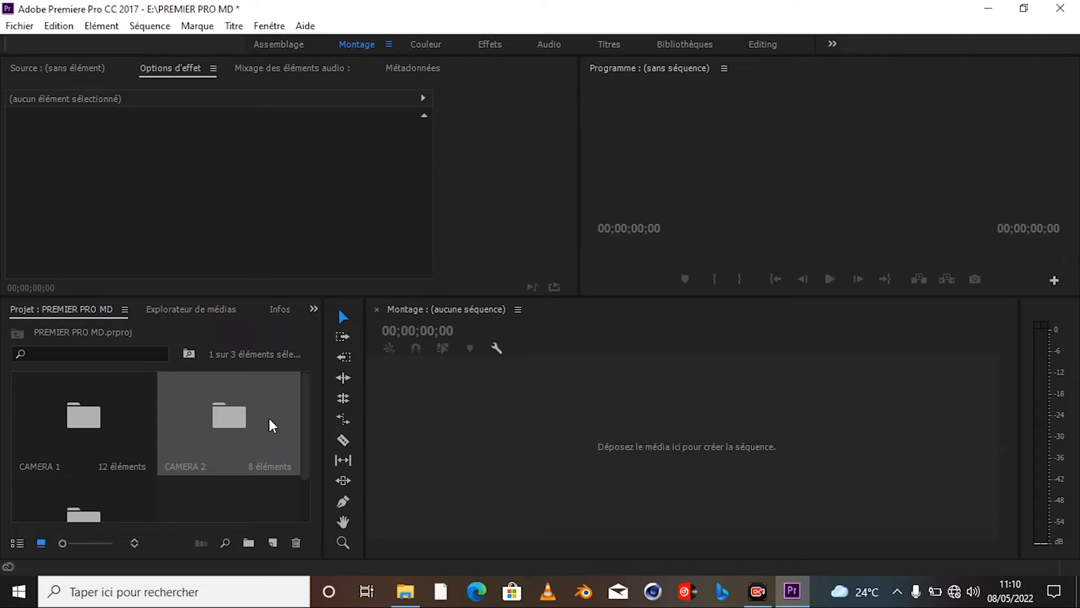
pyautogui.moveTo(307, 447)
pyautogui.mouseDown()
pyautogui.moveTo(296, 481)
pyautogui.moveTo(307, 460)
pyautogui.mouseUp()
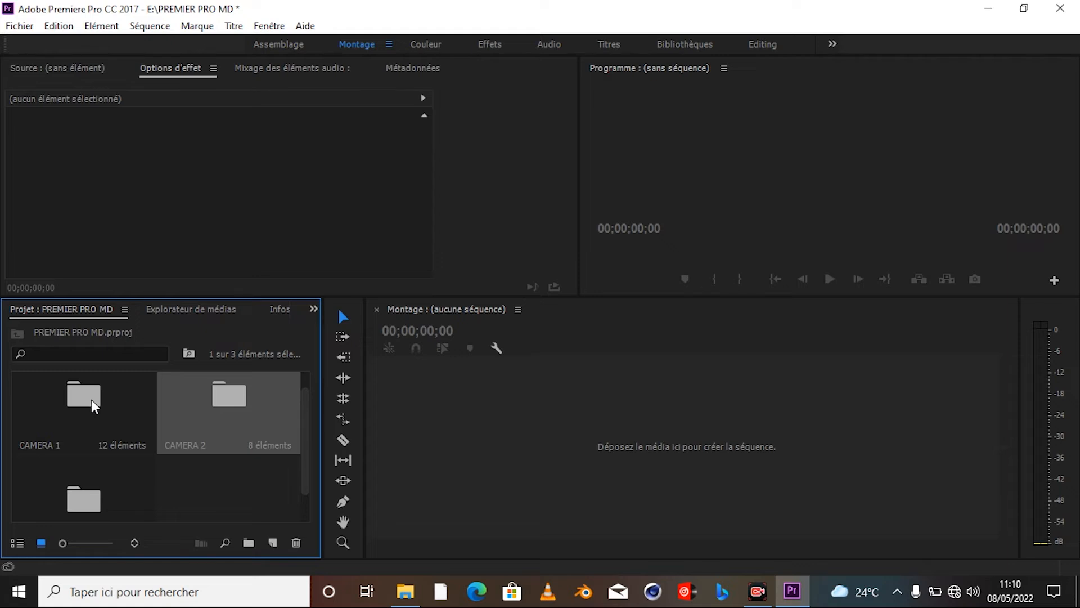
pyautogui.click(273, 543)
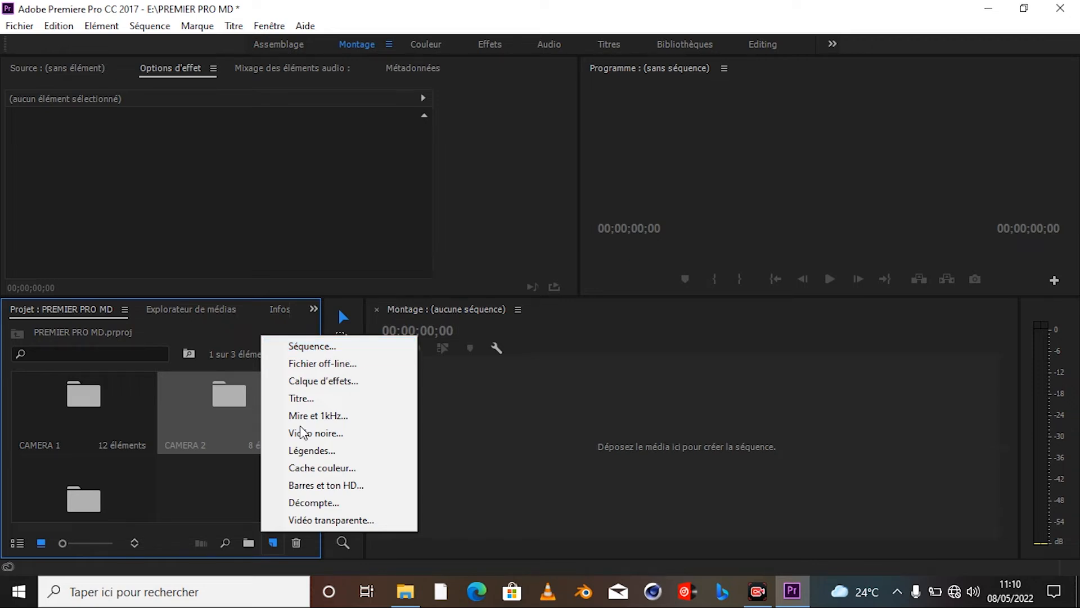
pyautogui.click(218, 493)
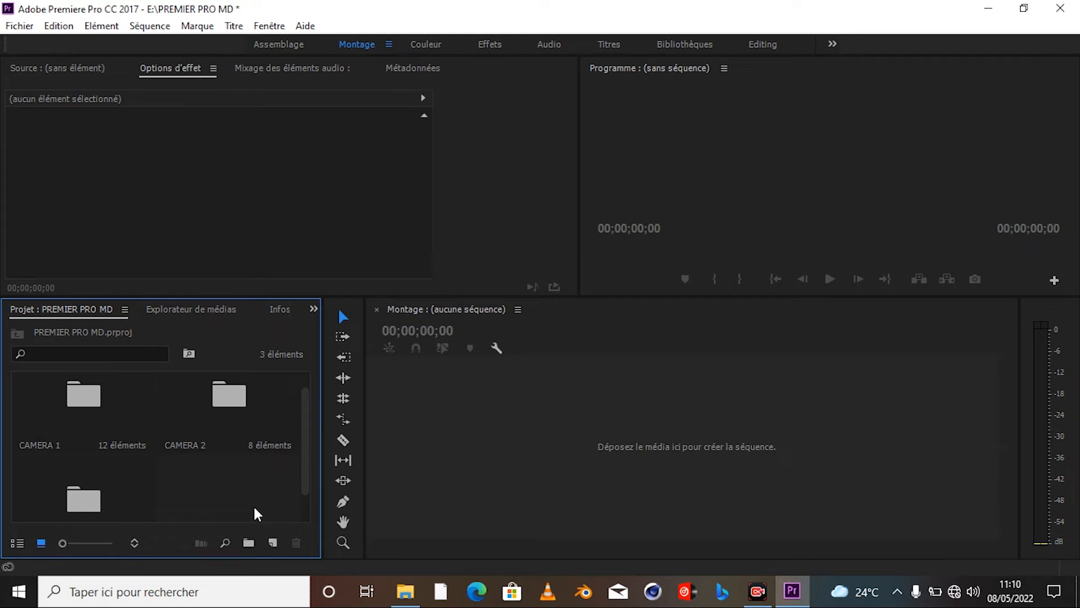
# Step: Start a new sequence and look through the HDV and DNxHR preset groups
pyautogui.hotkey('ctrl', 'n')
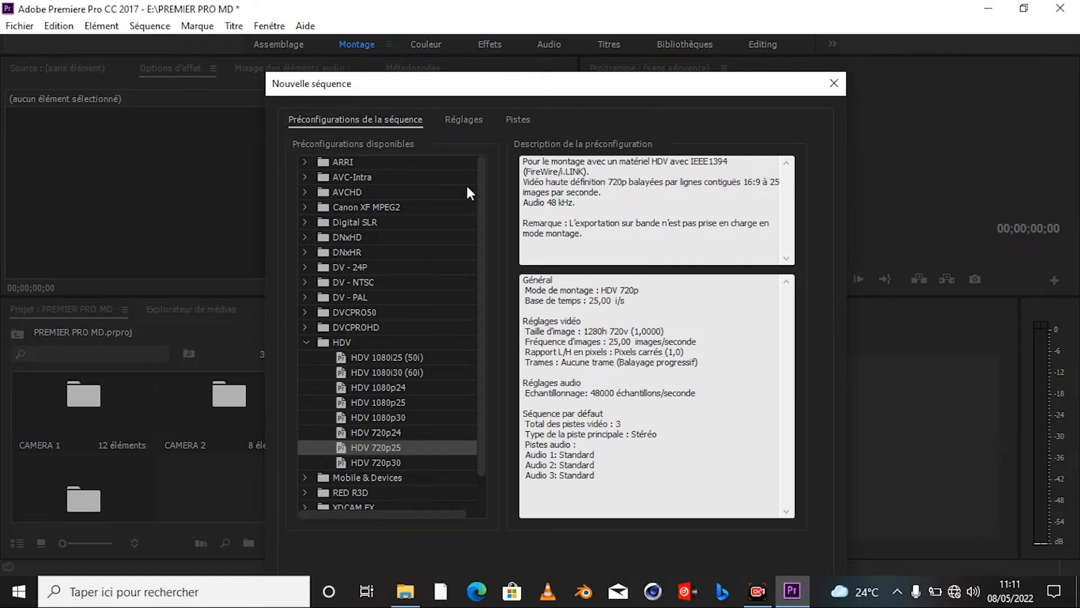
pyautogui.scroll(-3, 479, 220)
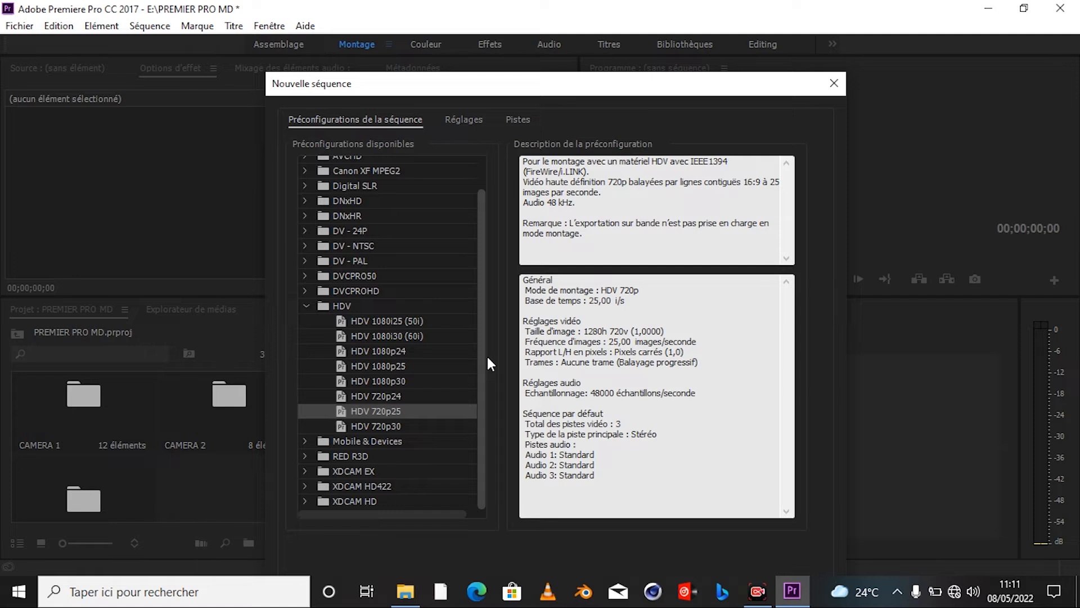
pyautogui.click(306, 306)
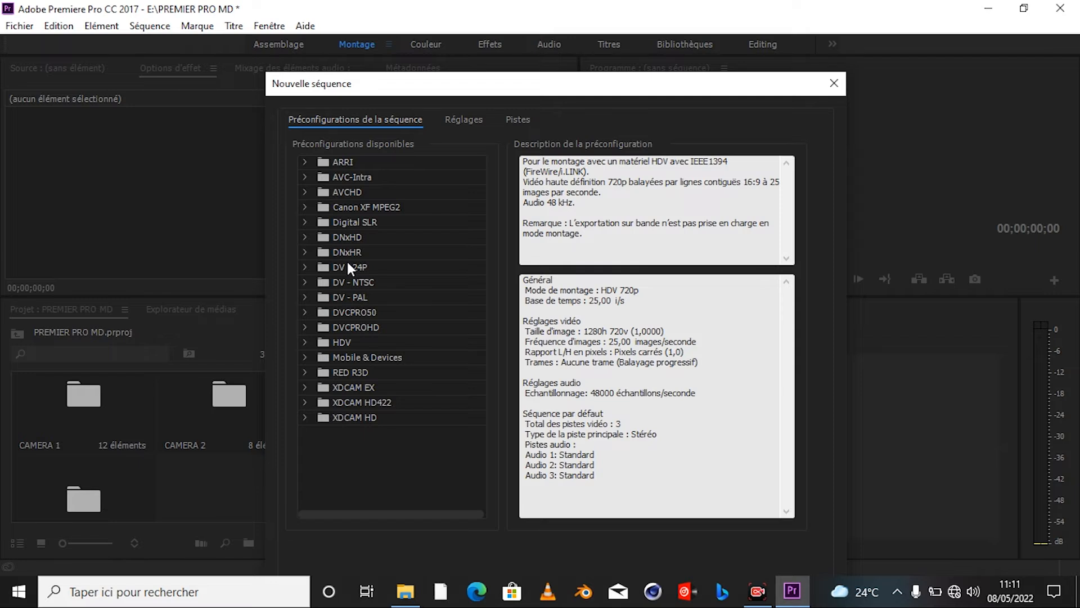
pyautogui.click(304, 252)
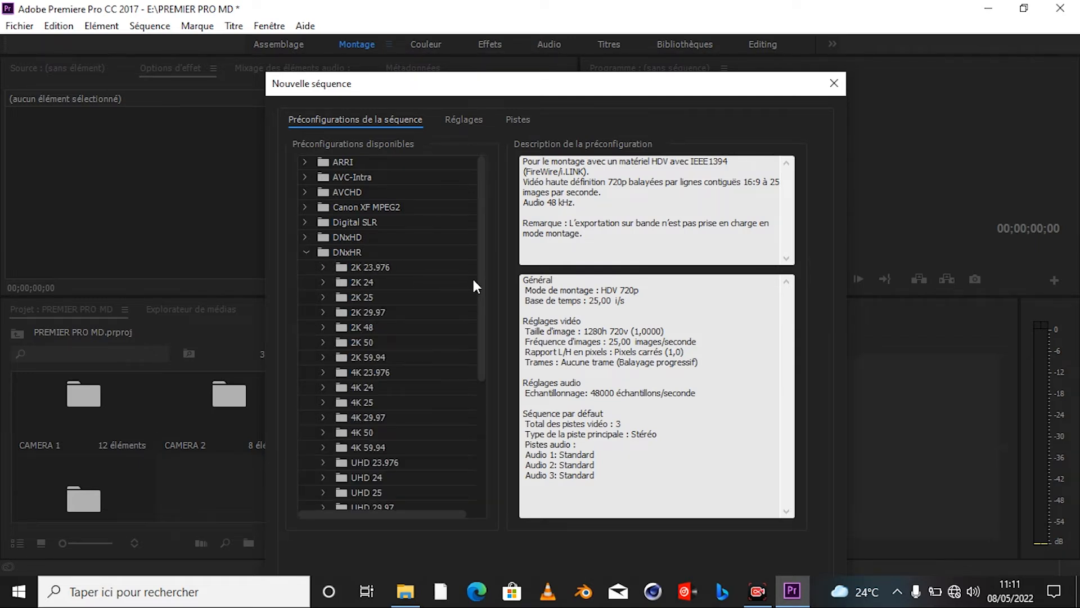
pyautogui.moveTo(478, 285); pyautogui.dragTo(488, 332)
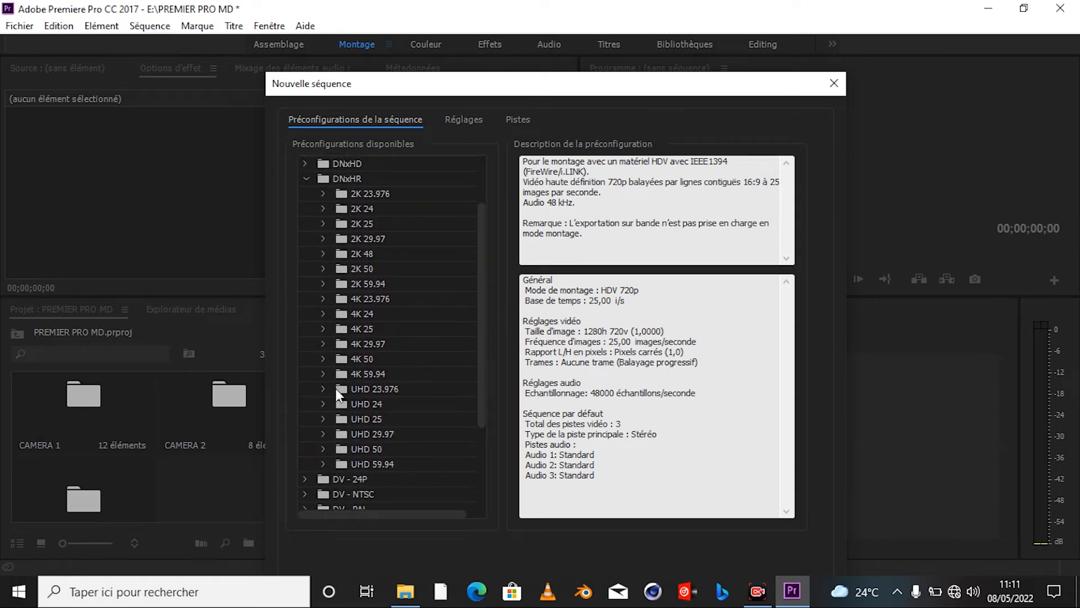
pyautogui.click(304, 179)
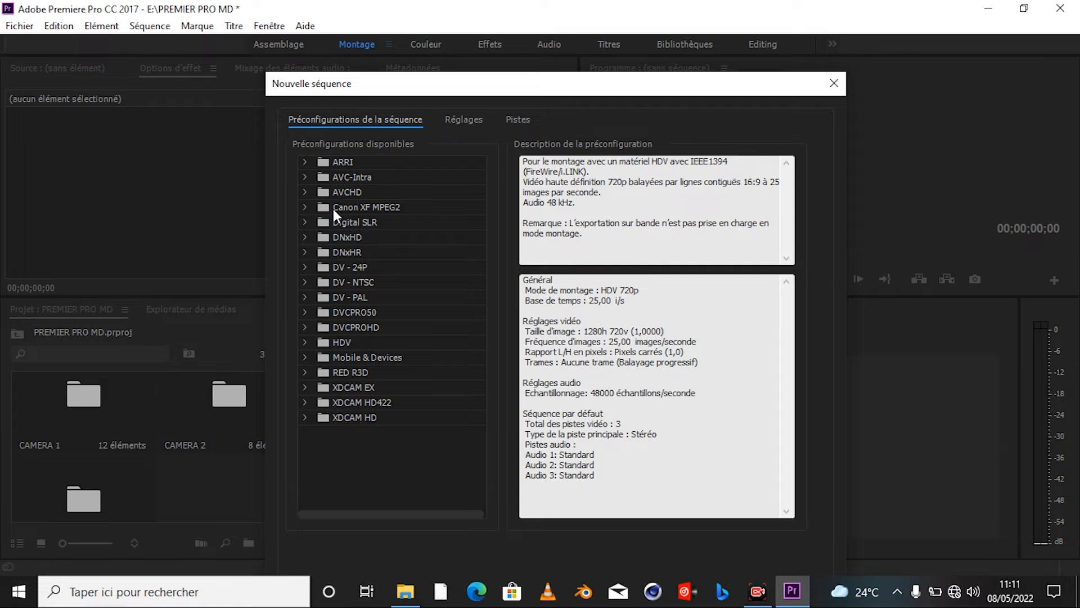
# Step: Examine the description of the HDV 1080i25 (50i) preset in the HDV group
pyautogui.click(306, 343)
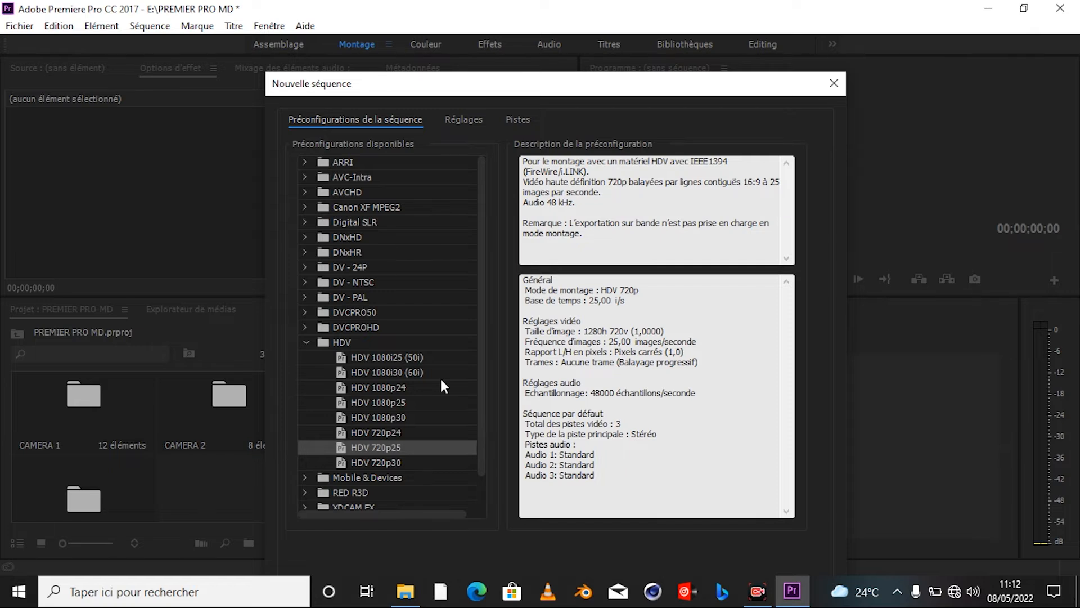
pyautogui.moveTo(477, 324); pyautogui.dragTo(480, 395)
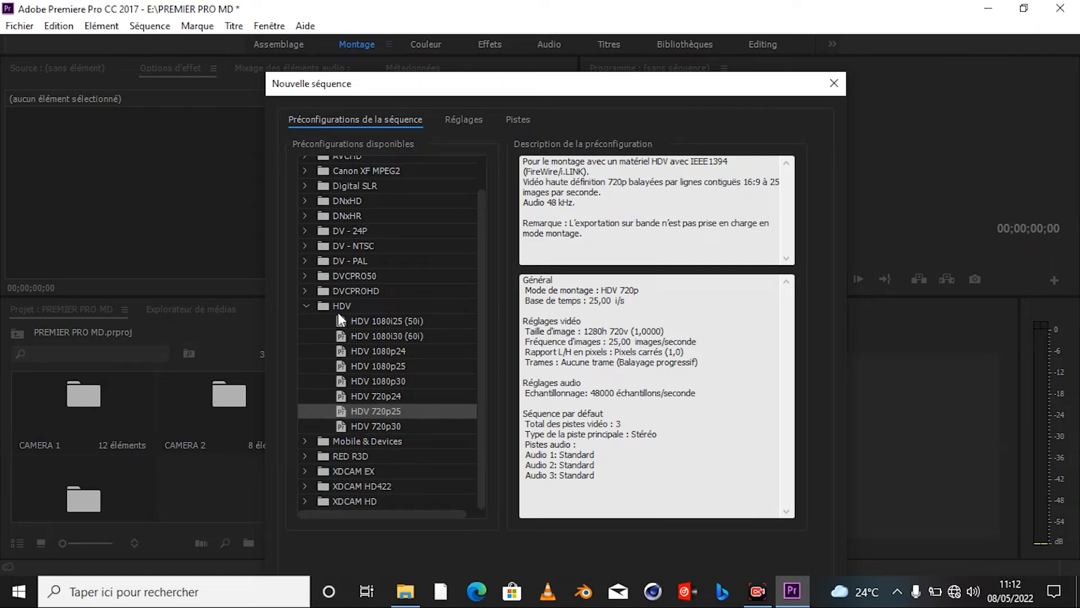
pyautogui.click(307, 305)
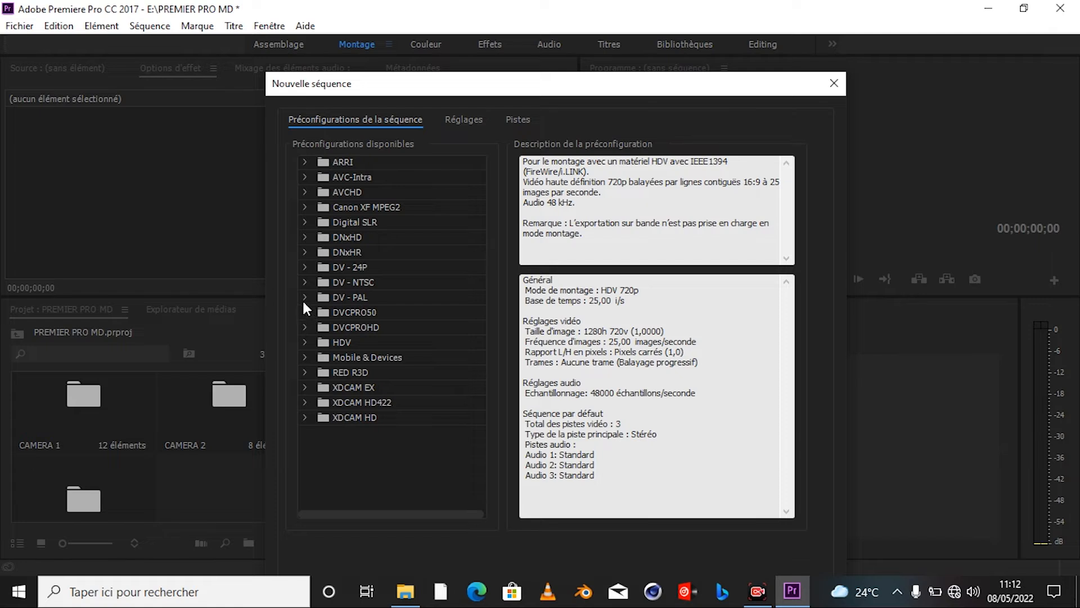
pyautogui.click(306, 342)
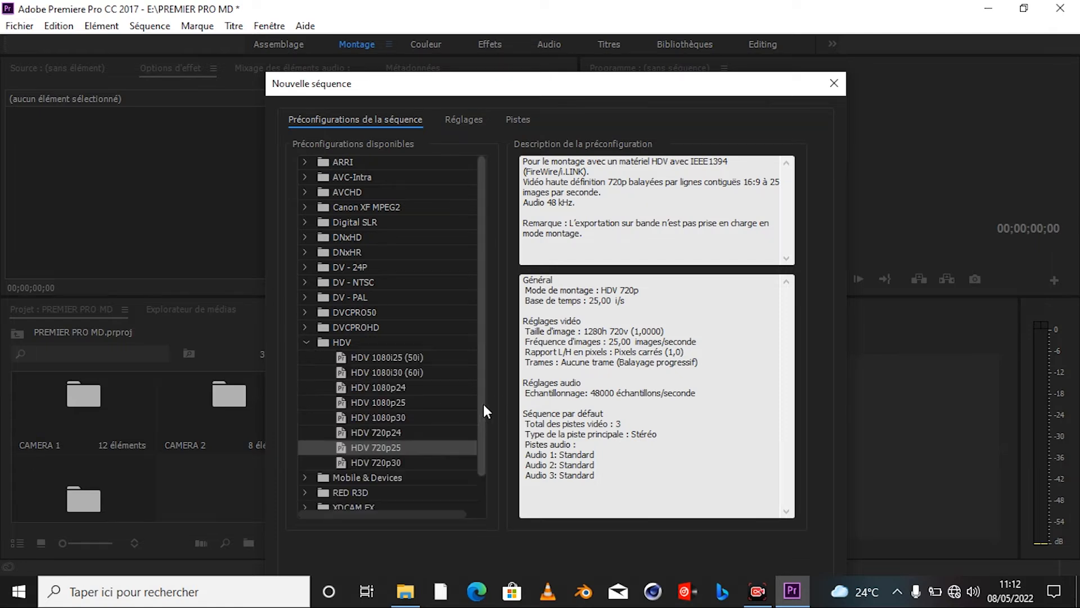
pyautogui.moveTo(485, 400); pyautogui.dragTo(484, 427)
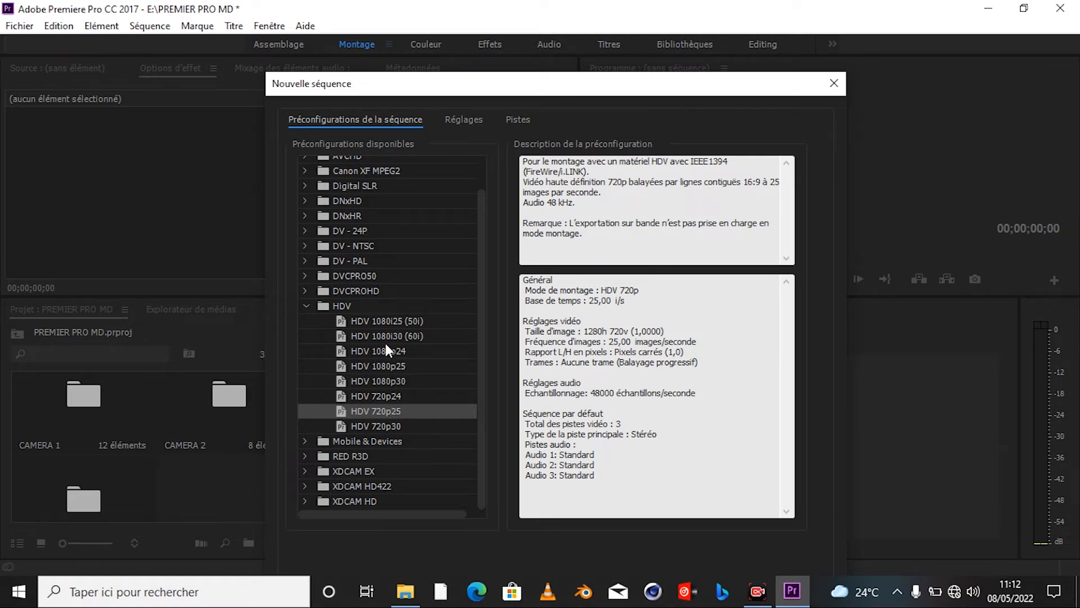
pyautogui.click(377, 322)
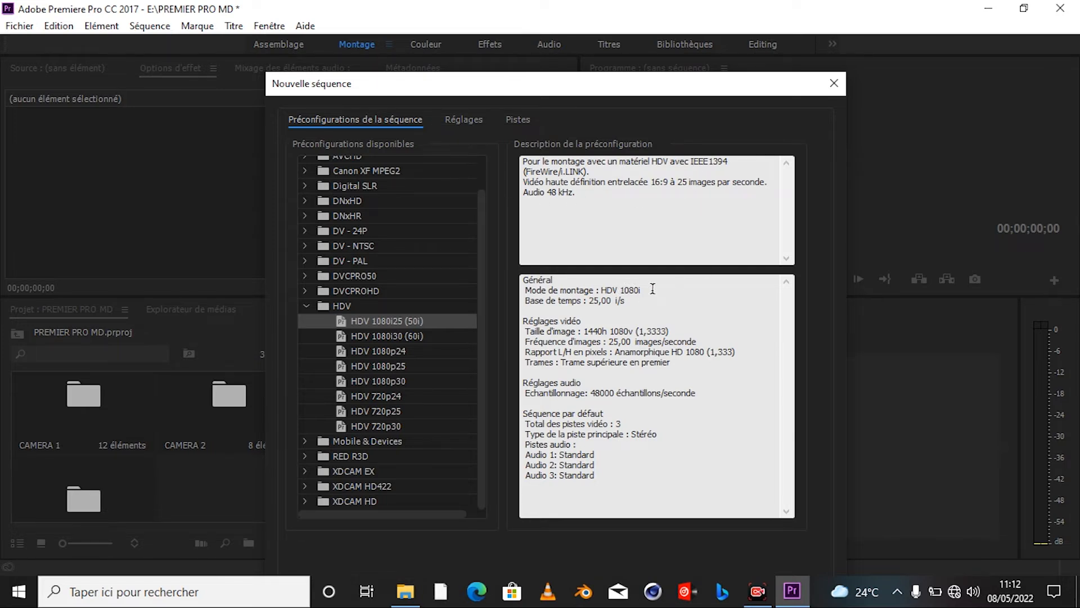
# Step: Examine the description of the DNxHR HQ 4K 25 preset in the DNxHR group's 4K 25 folder
pyautogui.click(307, 308)
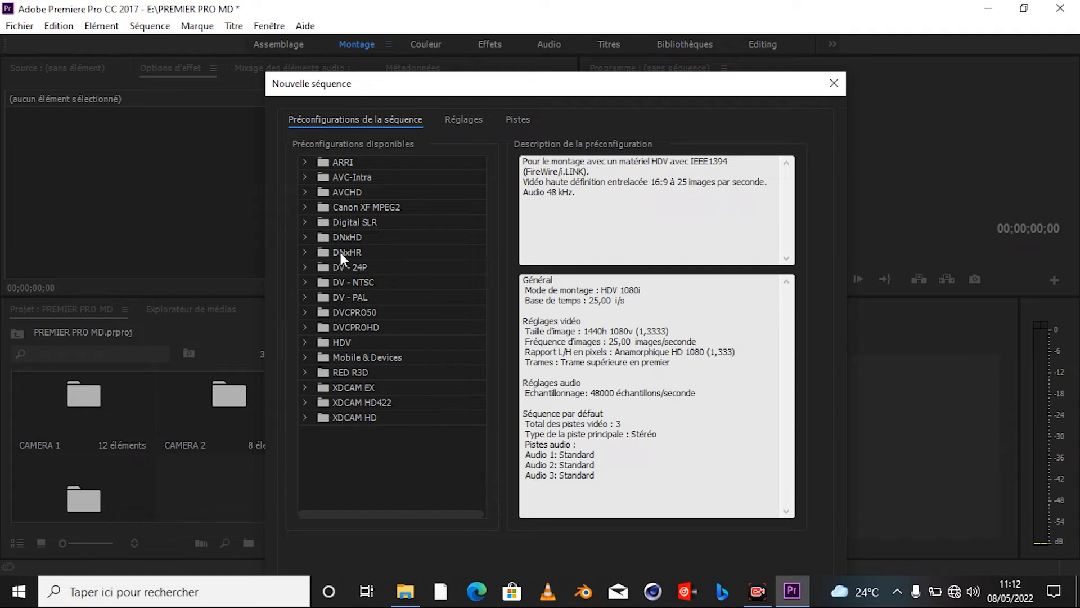
pyautogui.click(305, 252)
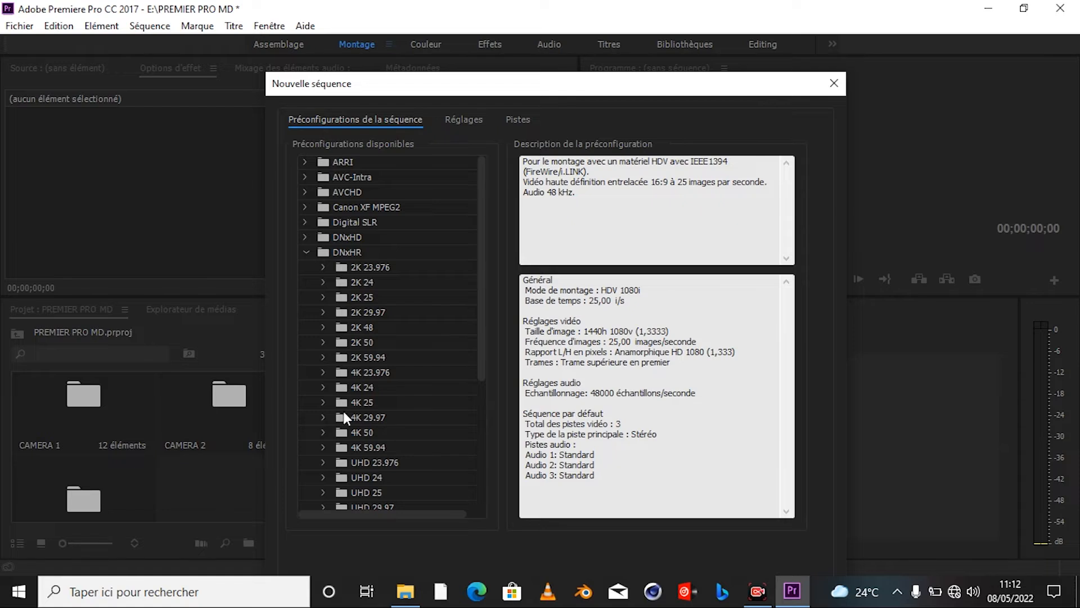
pyautogui.click(324, 403)
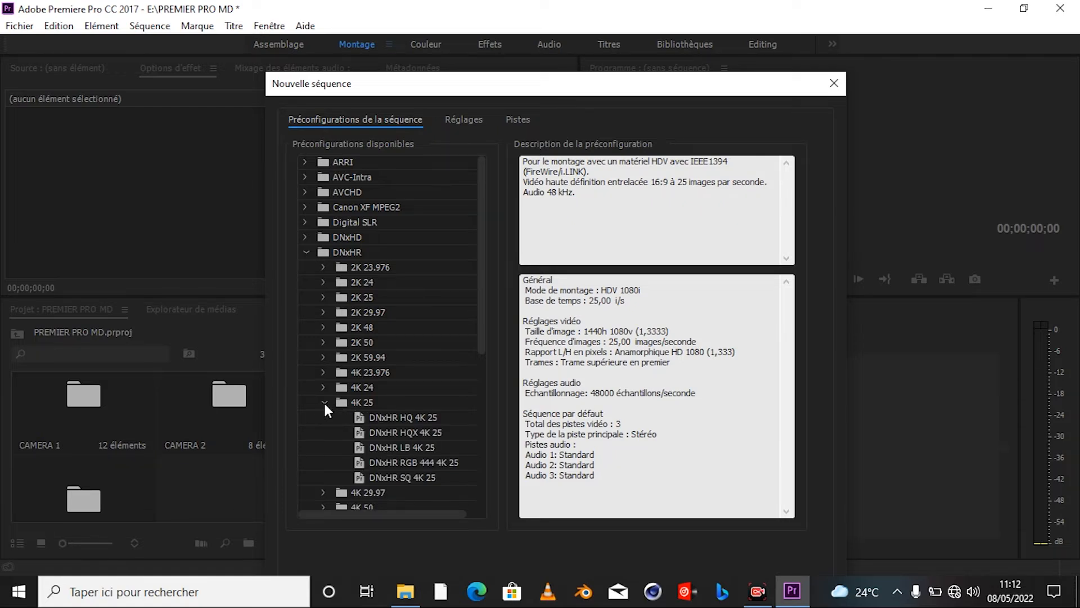
pyautogui.click(379, 417)
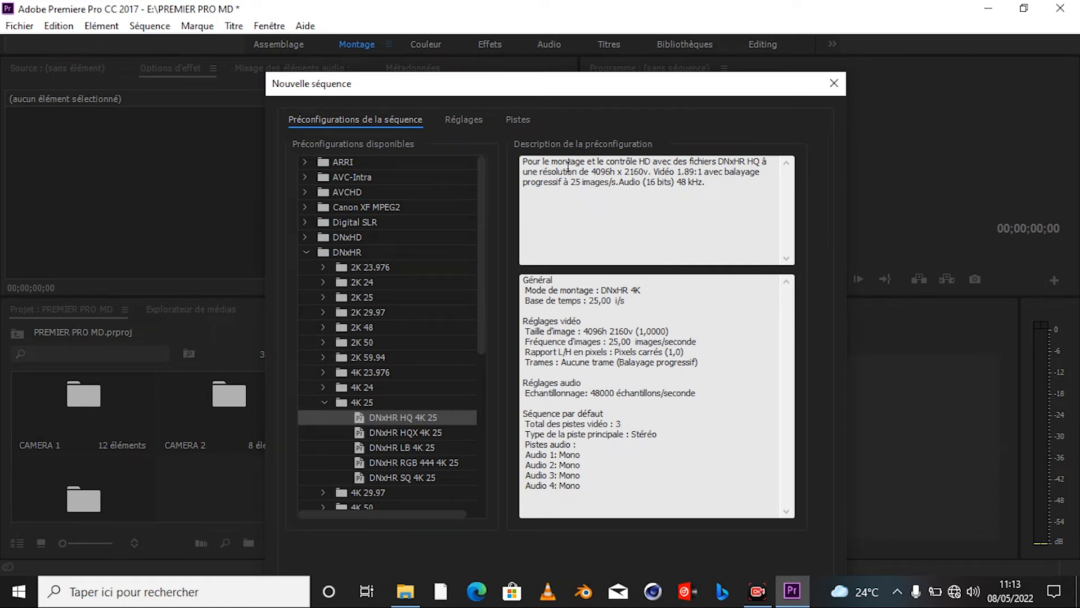
# Step: Compare the HDV 1080i25 (50i), HDV 1080p25 and HDV 720p30 presets and choose HDV 1080p25 for the new sequence
pyautogui.click(305, 252)
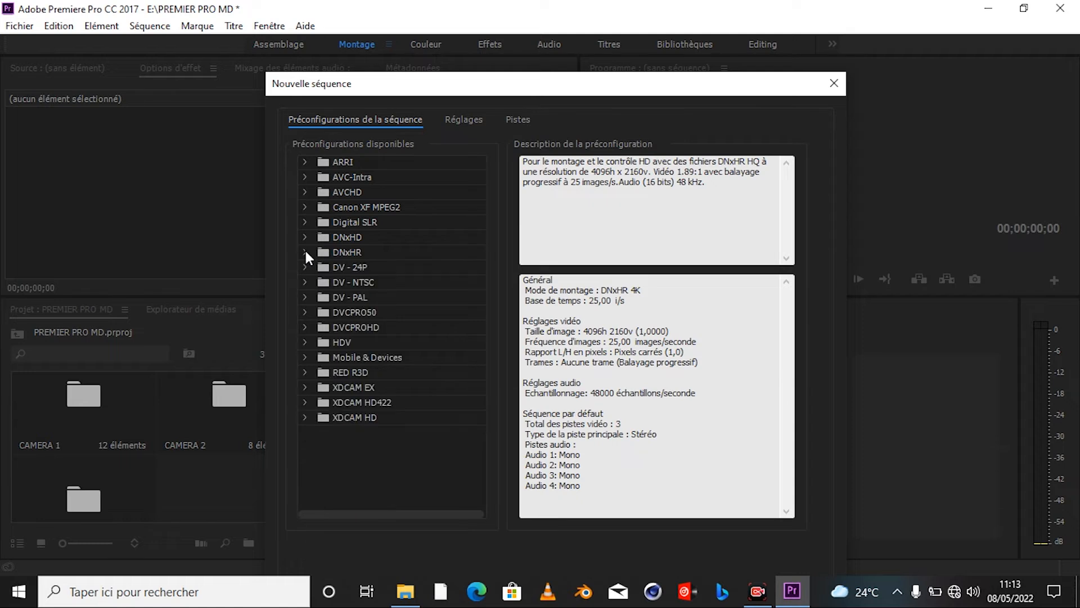
pyautogui.click(306, 341)
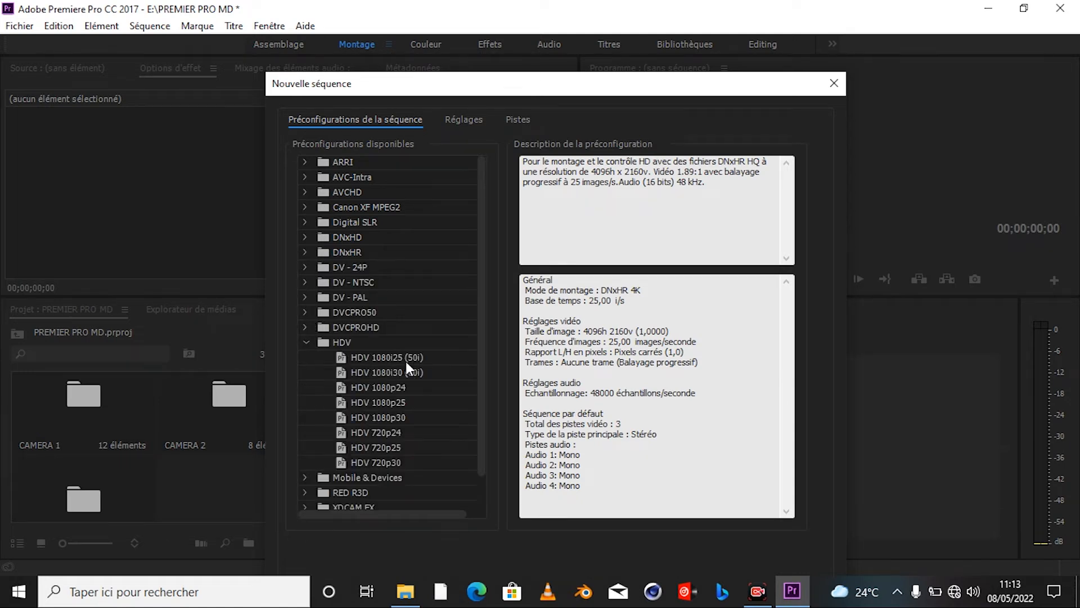
pyautogui.click(381, 361)
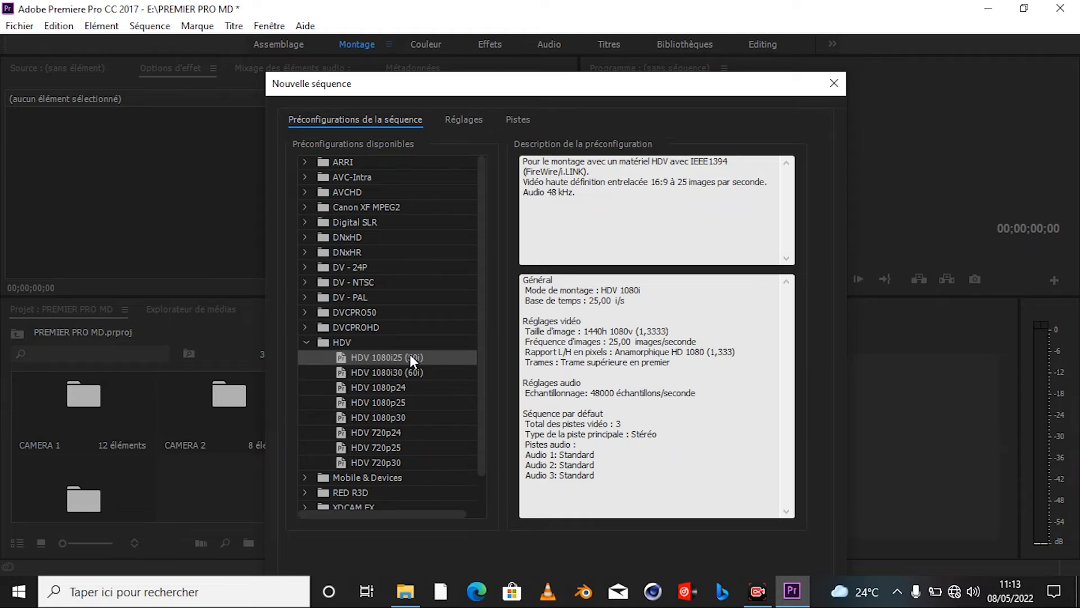
pyautogui.click(377, 404)
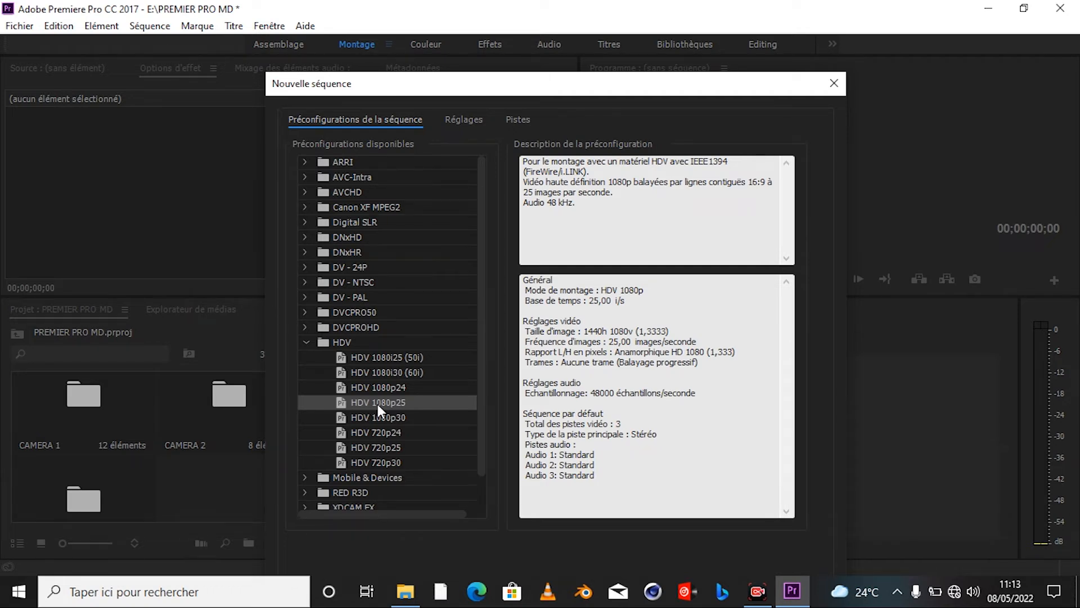
pyautogui.click(368, 464)
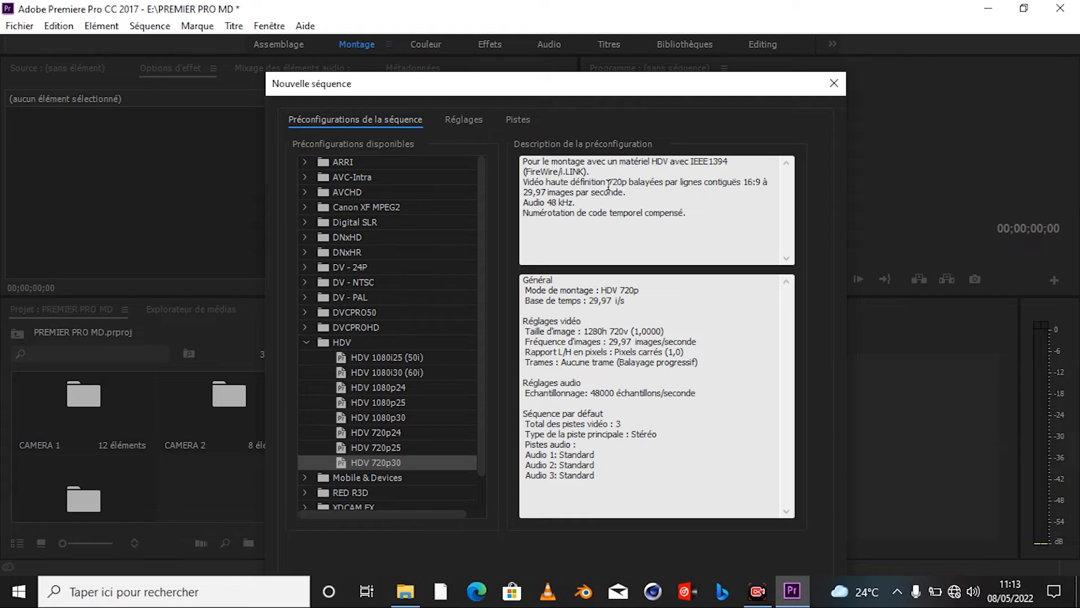
pyautogui.click(390, 407)
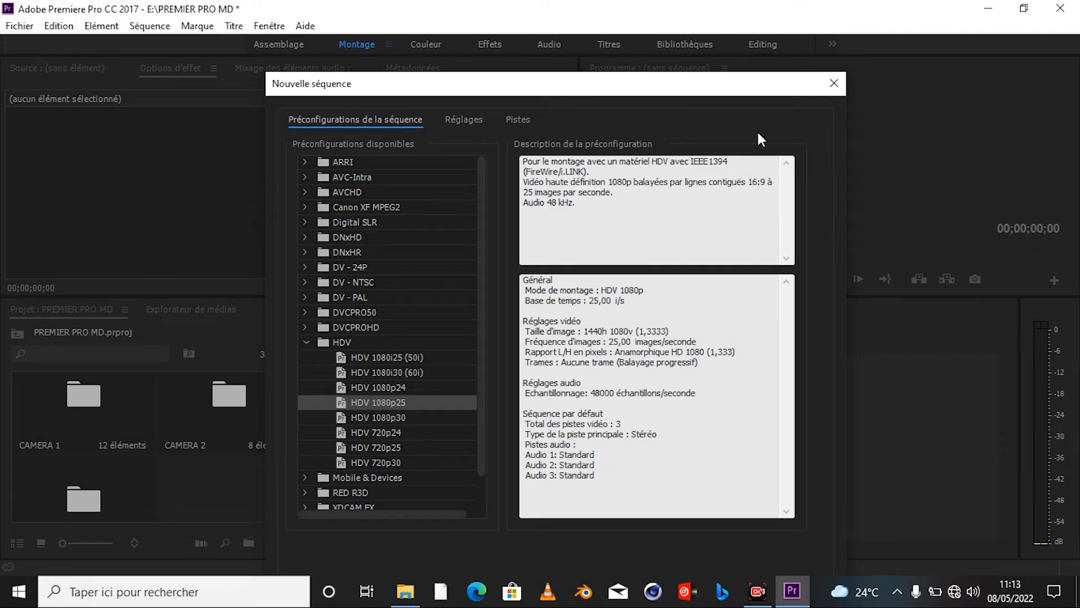
# Step: Review the editing mode, timebase, pixel aspect ratio and video display format options in the new sequence's settings
pyautogui.click(464, 121)
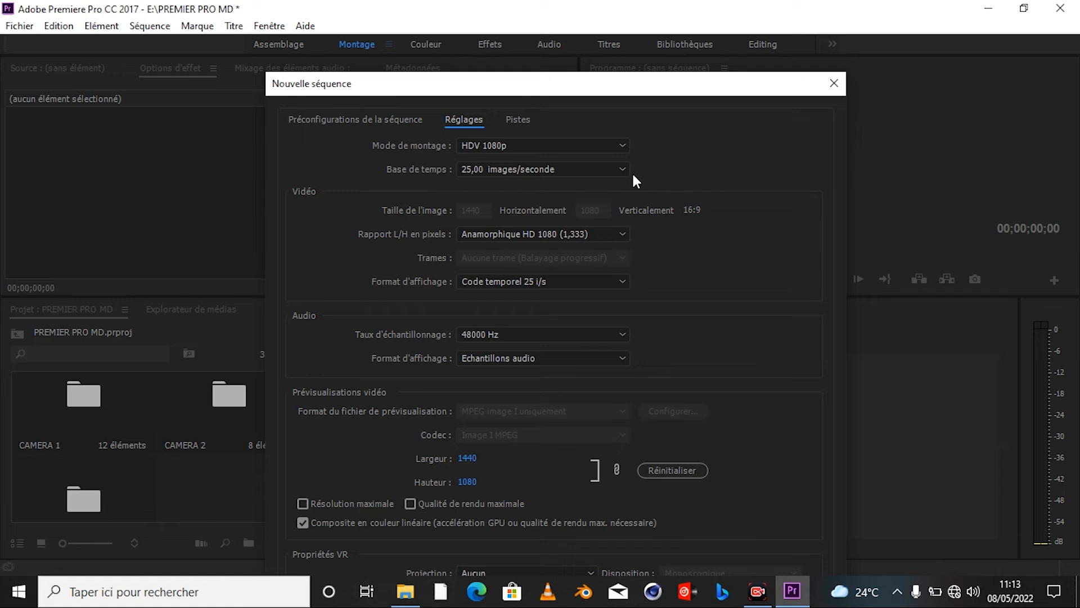
pyautogui.click(622, 145)
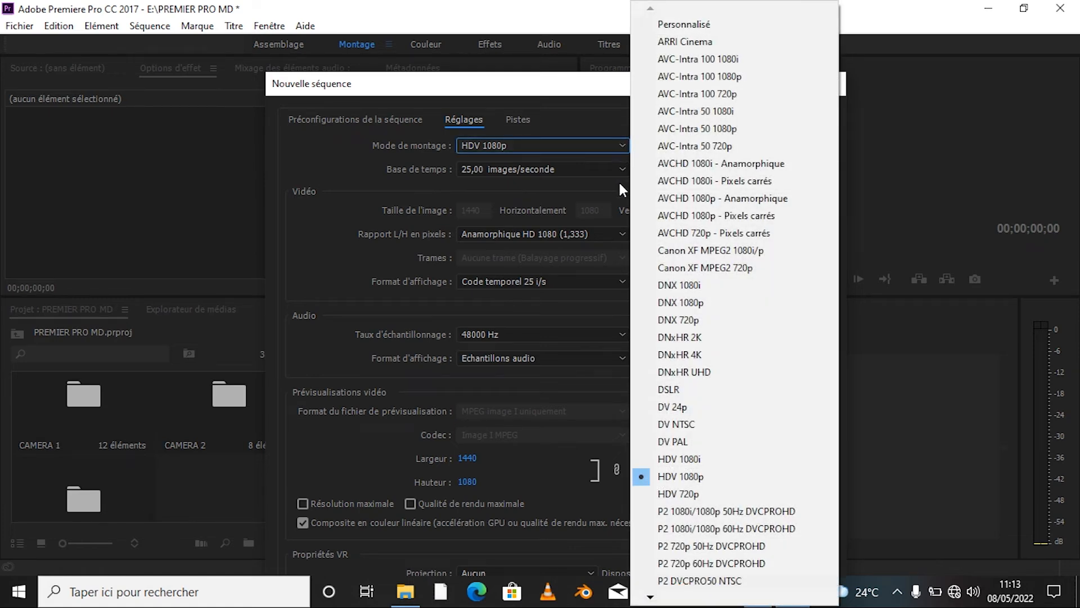
pyautogui.click(621, 170)
pyautogui.click(622, 170)
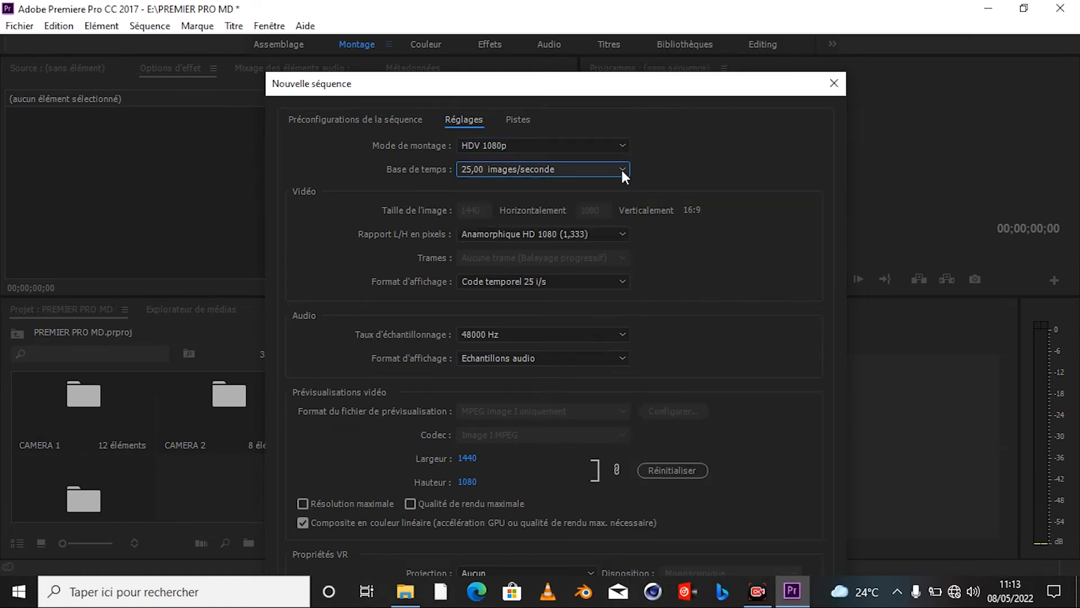
pyautogui.click(618, 235)
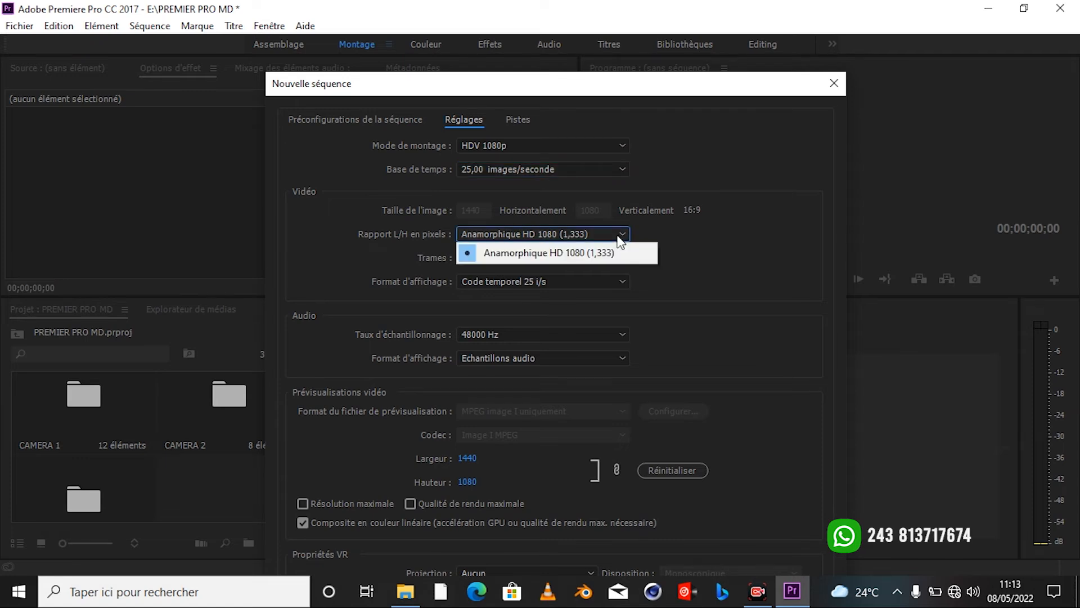
pyautogui.click(620, 242)
pyautogui.click(623, 281)
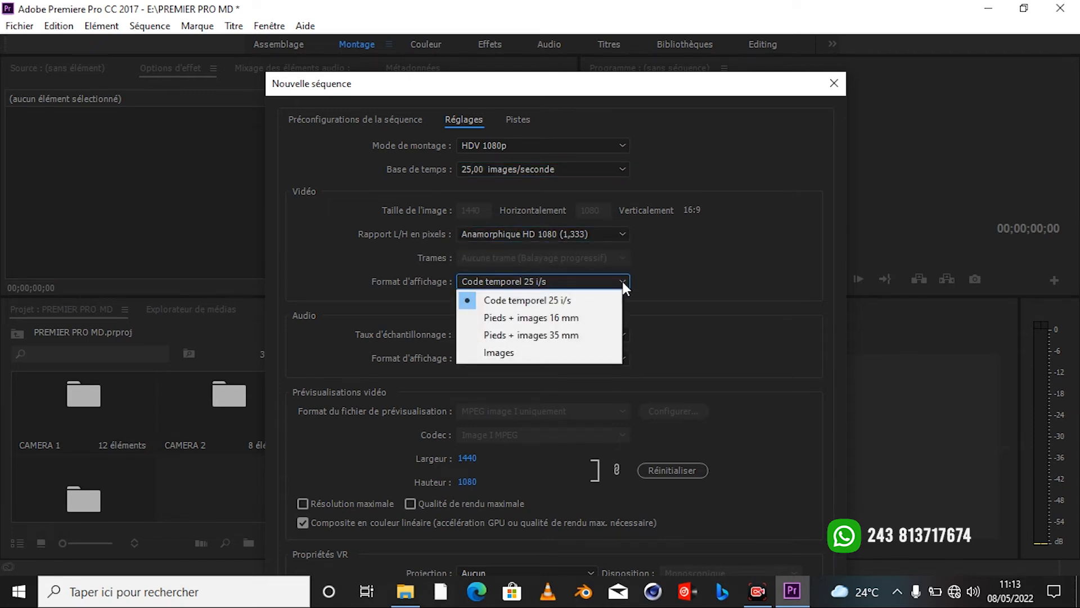
pyautogui.click(623, 281)
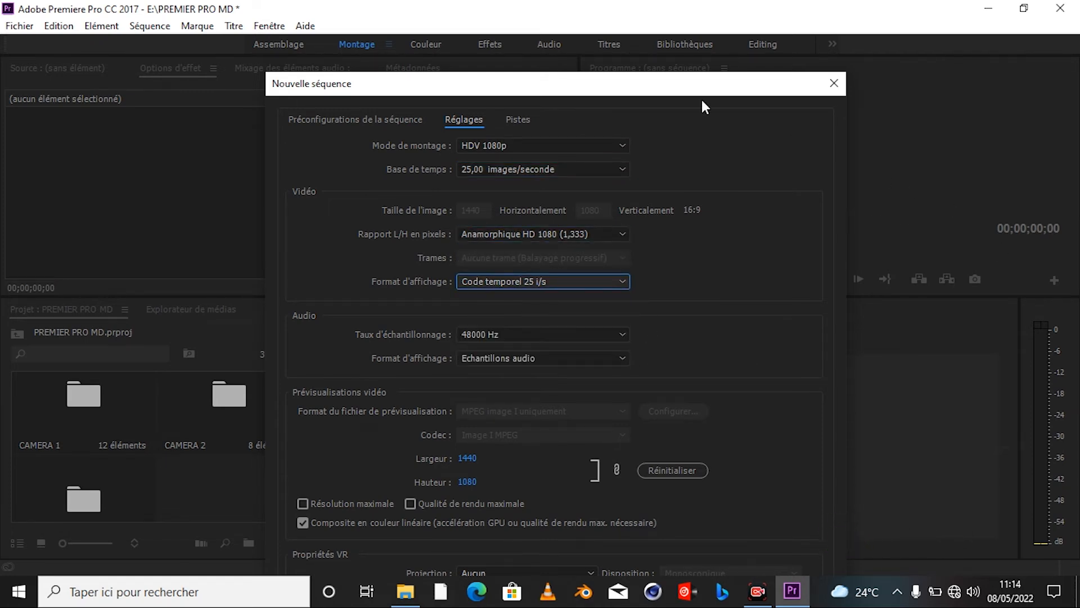
# Step: Move the Nouvelle séquence dialog higher and check the sequence's video and audio track setup
pyautogui.moveTo(676, 89); pyautogui.dragTo(666, 49)
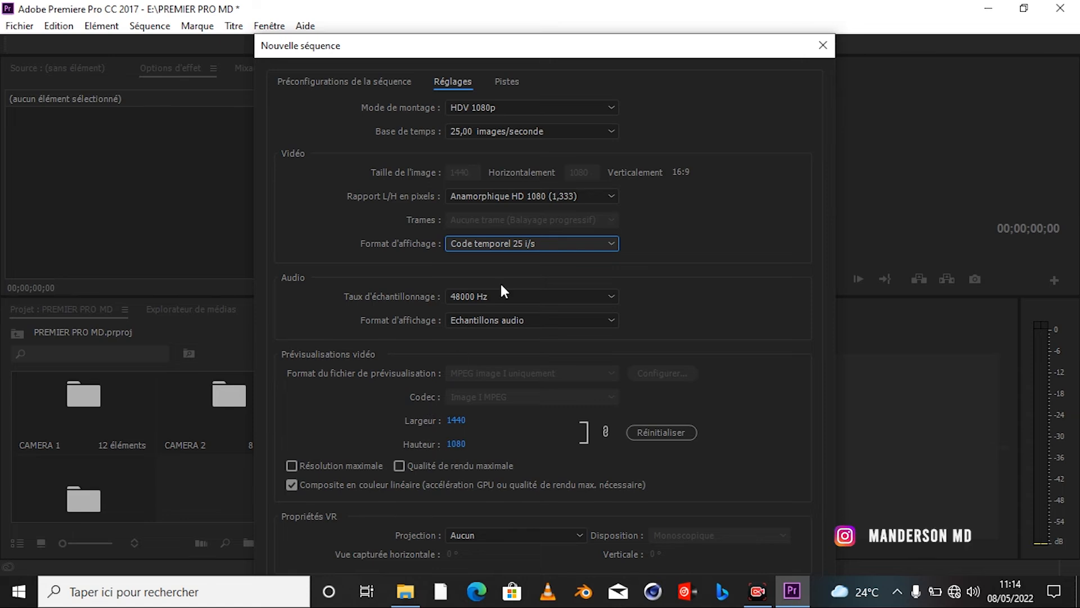
pyautogui.click(505, 83)
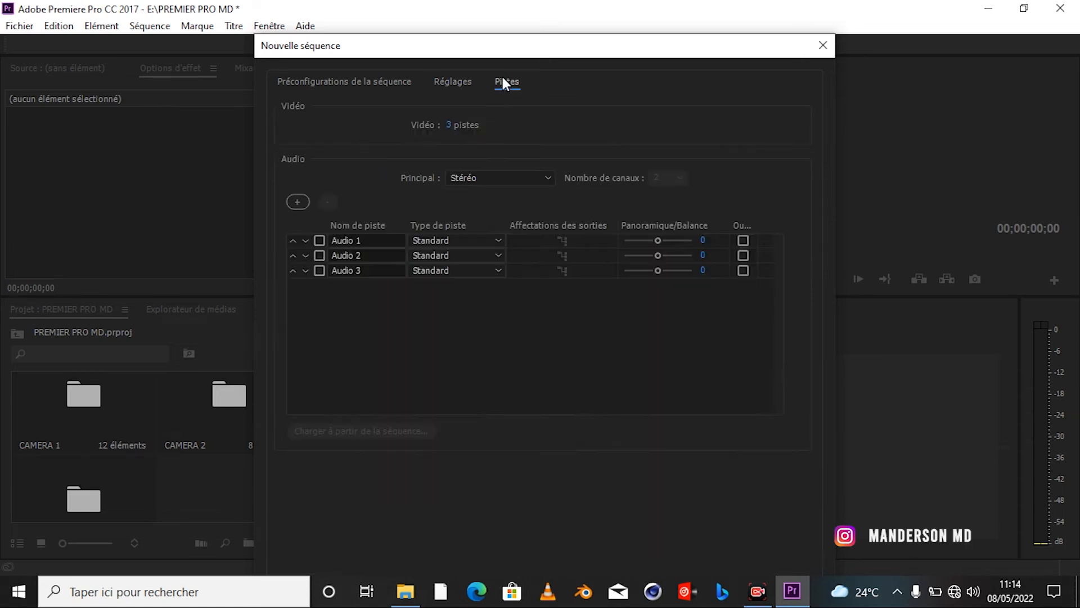
pyautogui.click(450, 82)
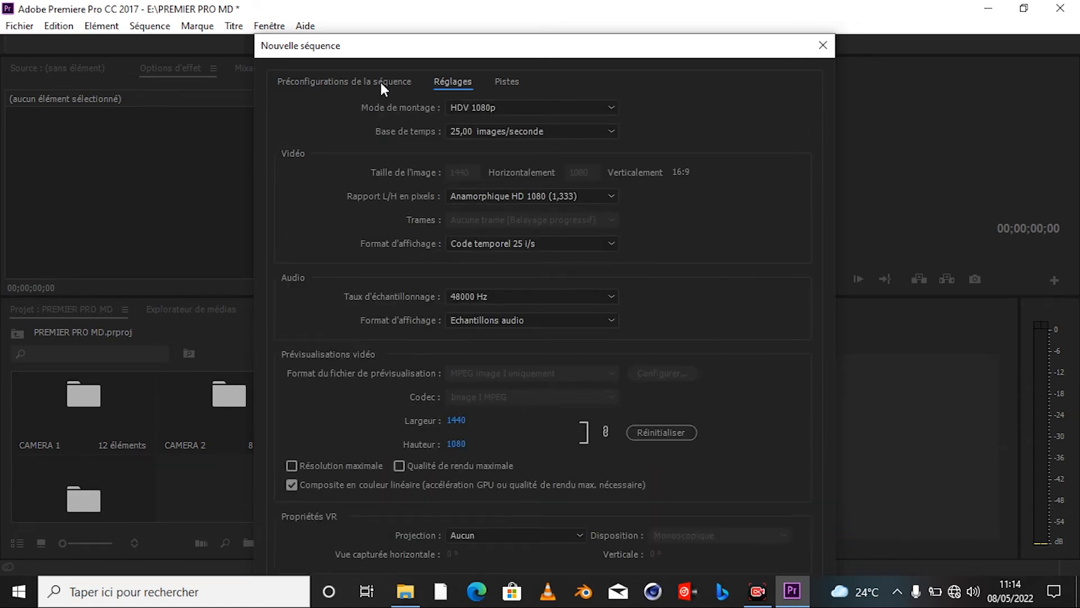
# Step: Recheck the editing mode and pixel aspect ratio options, and return to the list of sequence presets
pyautogui.click(612, 108)
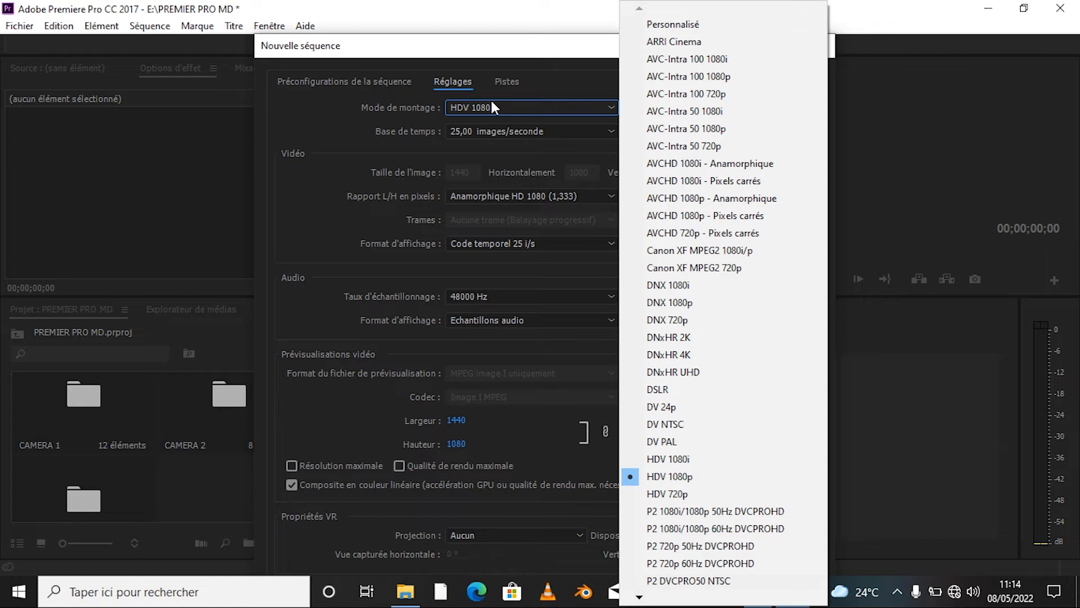
pyautogui.click(585, 71)
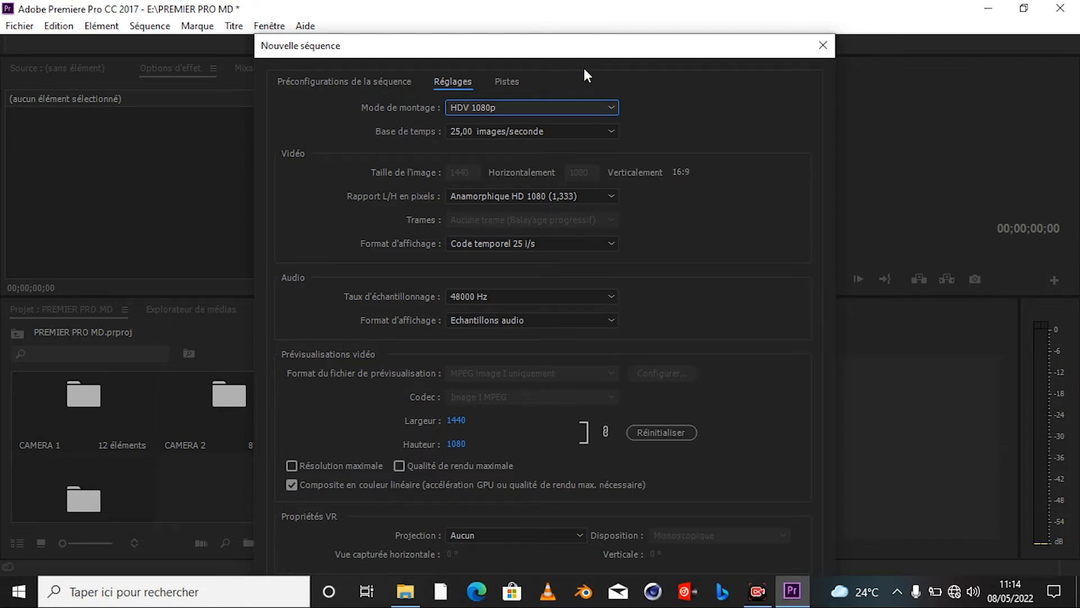
pyautogui.click(612, 196)
pyautogui.click(612, 196)
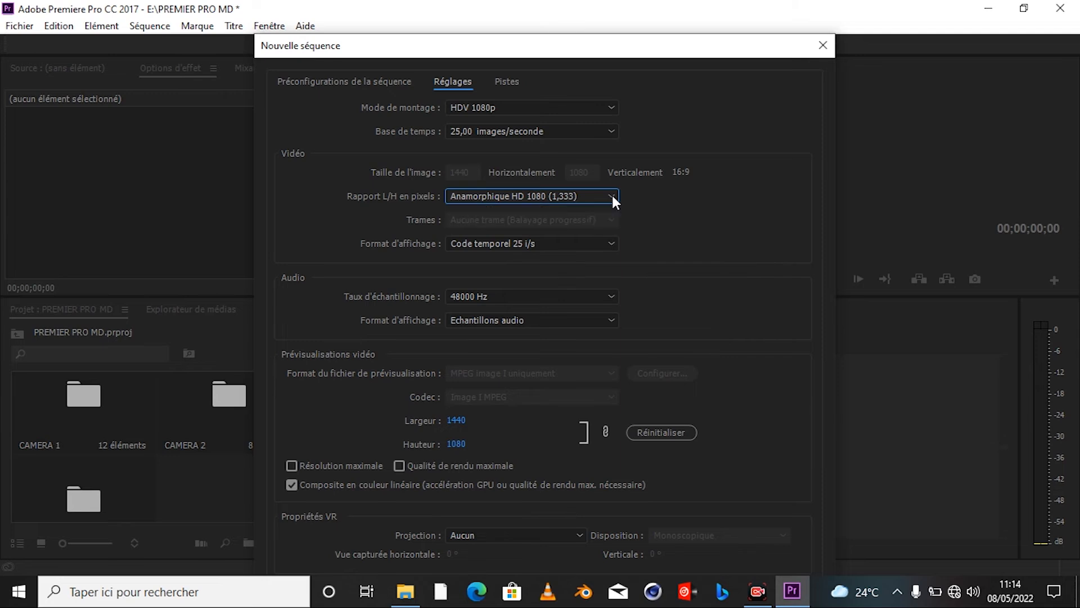
pyautogui.click(331, 83)
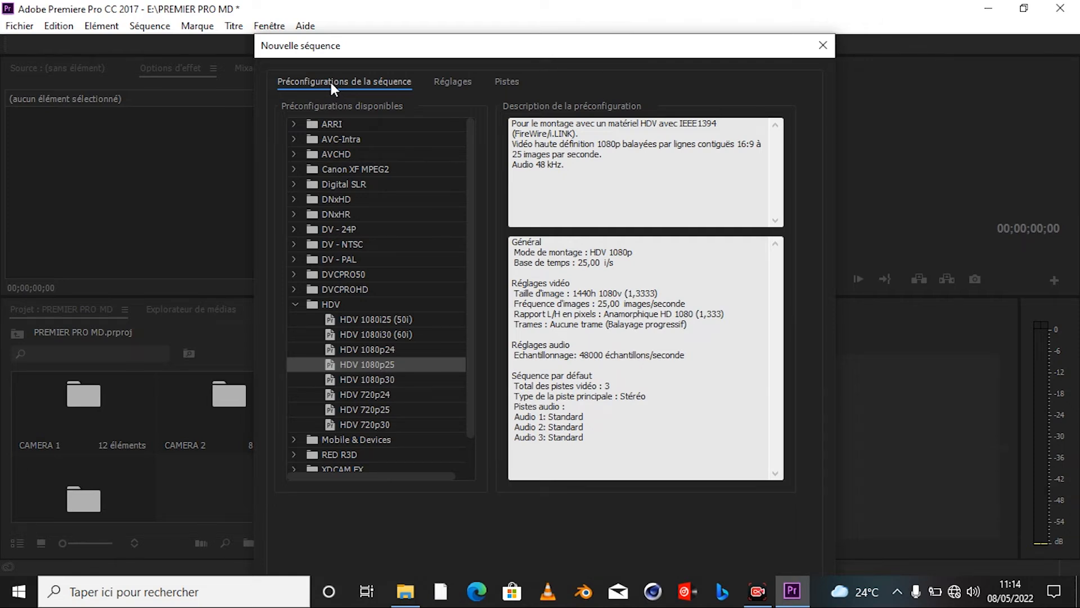
# Step: Create the new sequence from the HDV 1080p25 preset
pyautogui.moveTo(396, 52); pyautogui.dragTo(378, 7)
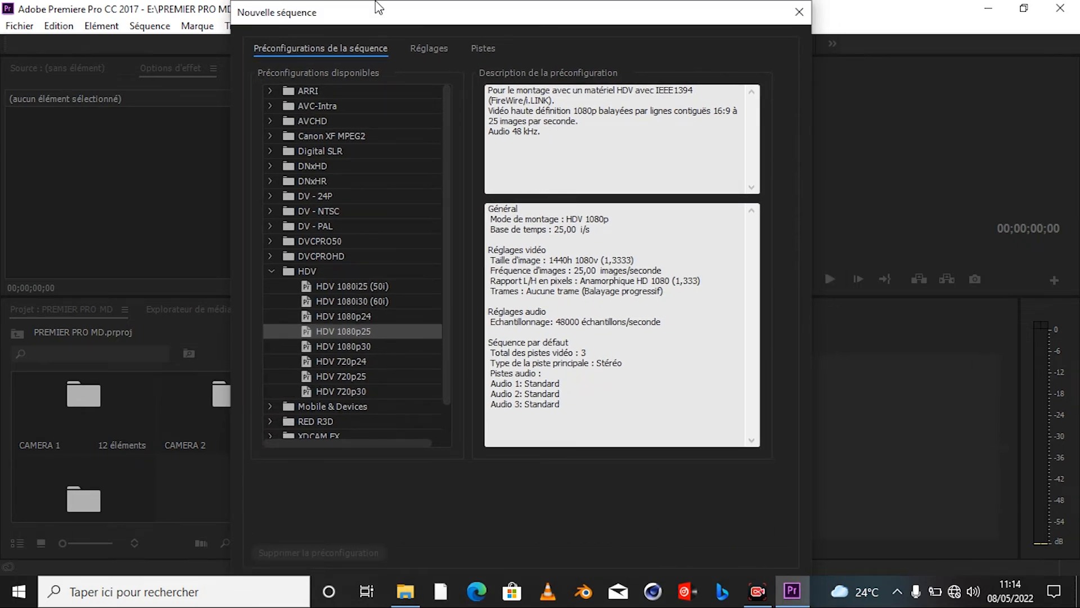
pyautogui.moveTo(392, 8); pyautogui.dragTo(600, 7)
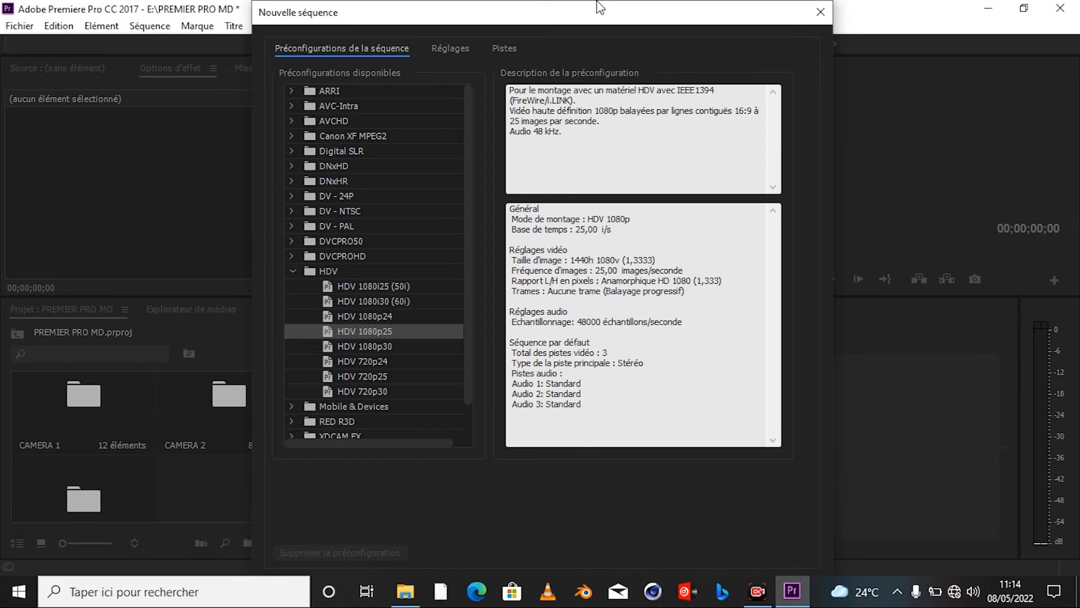
pyautogui.press('Return')
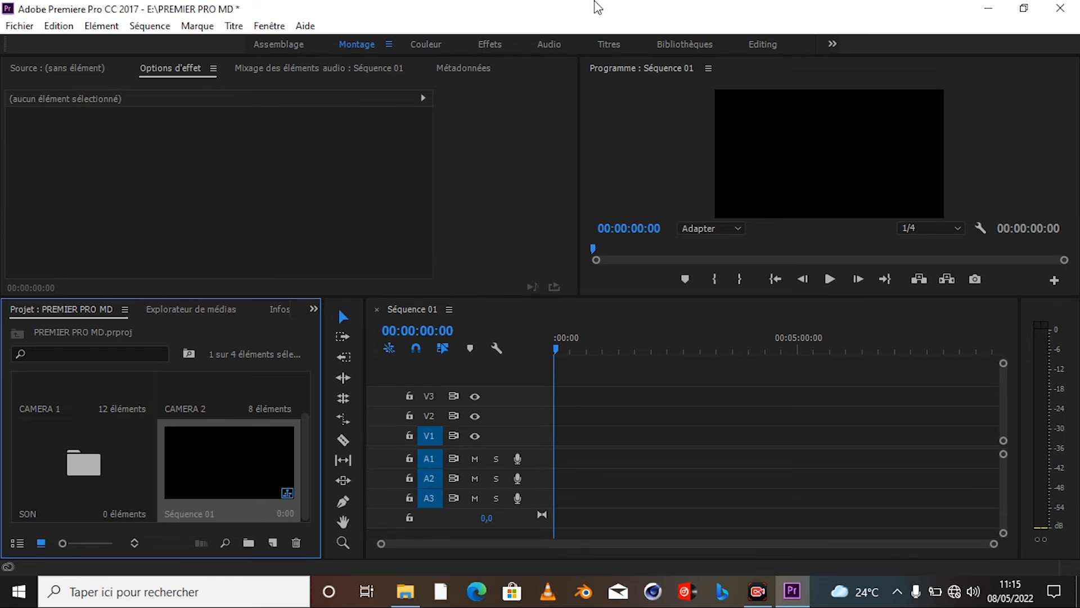
# Step: Rename the new sequence in the project as PREMIER D
pyautogui.rightClick(206, 512)
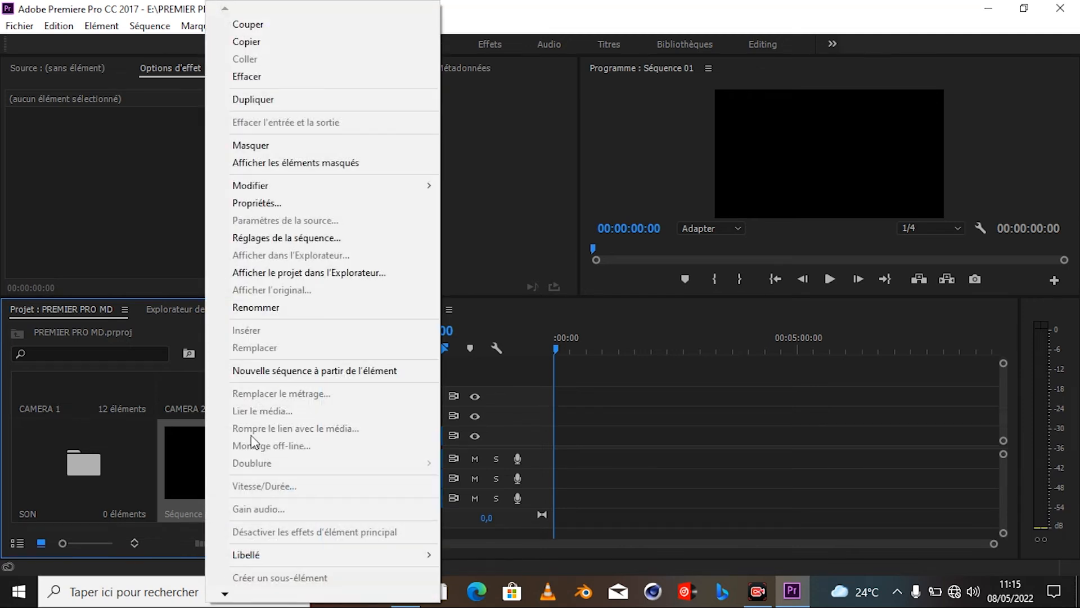
pyautogui.click(302, 319)
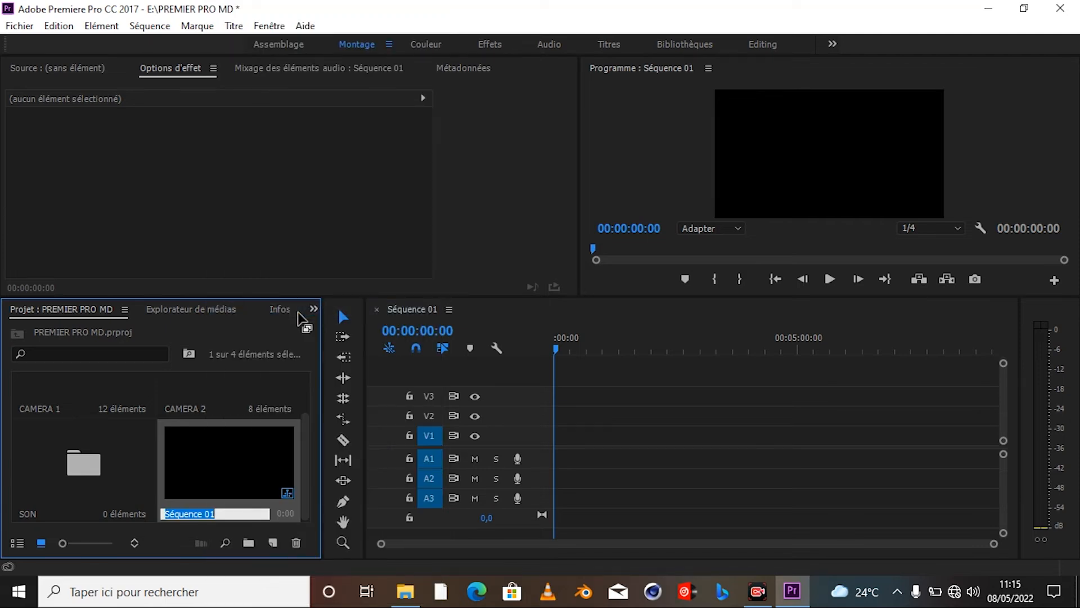
pyautogui.write('PRE')
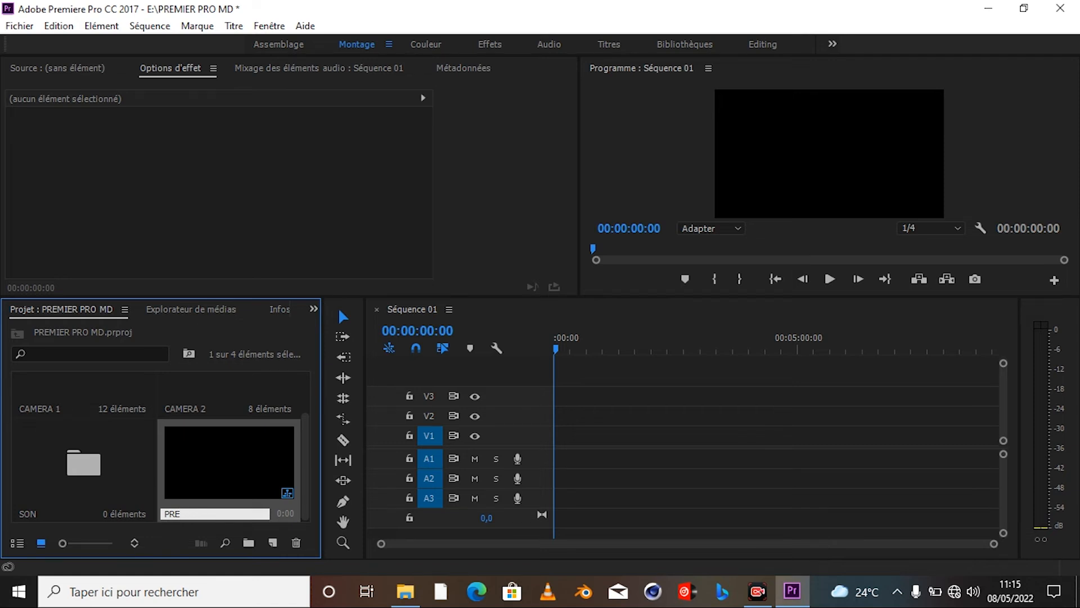
pyautogui.write('MIER D')
pyautogui.press('Return')
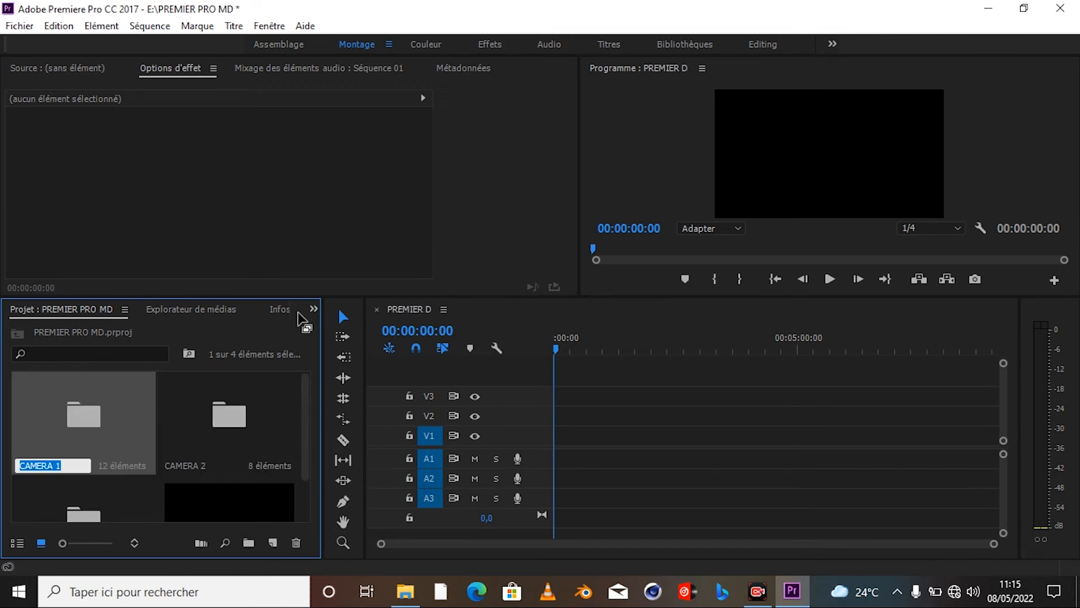
pyautogui.moveTo(302, 447); pyautogui.dragTo(305, 508)
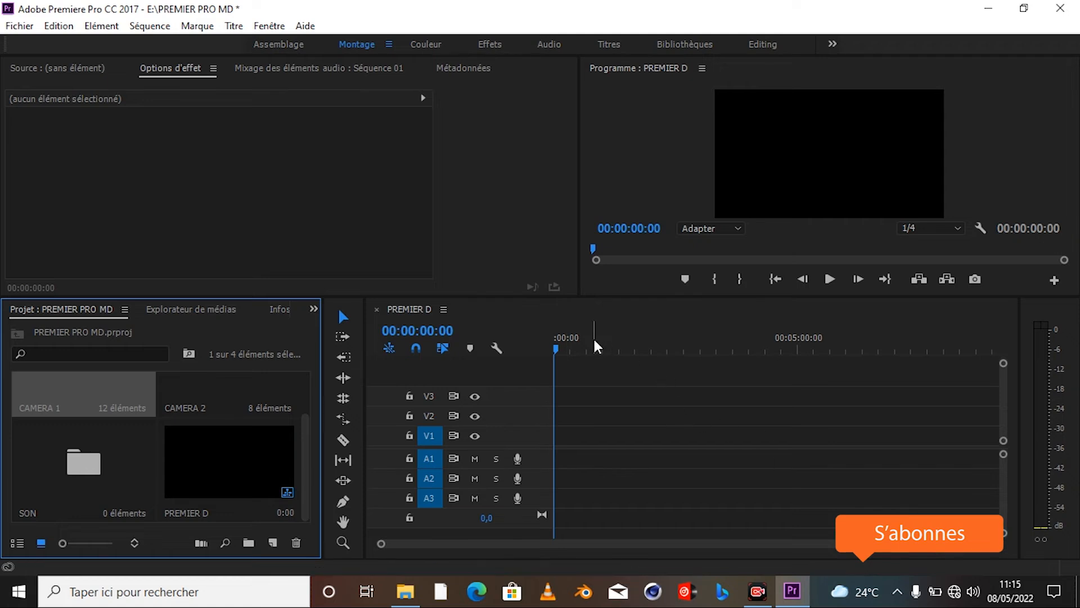
# Step: Move the playhead of the PREMIER D timeline to 00:00:13:01
pyautogui.moveTo(558, 353); pyautogui.dragTo(424, 471)
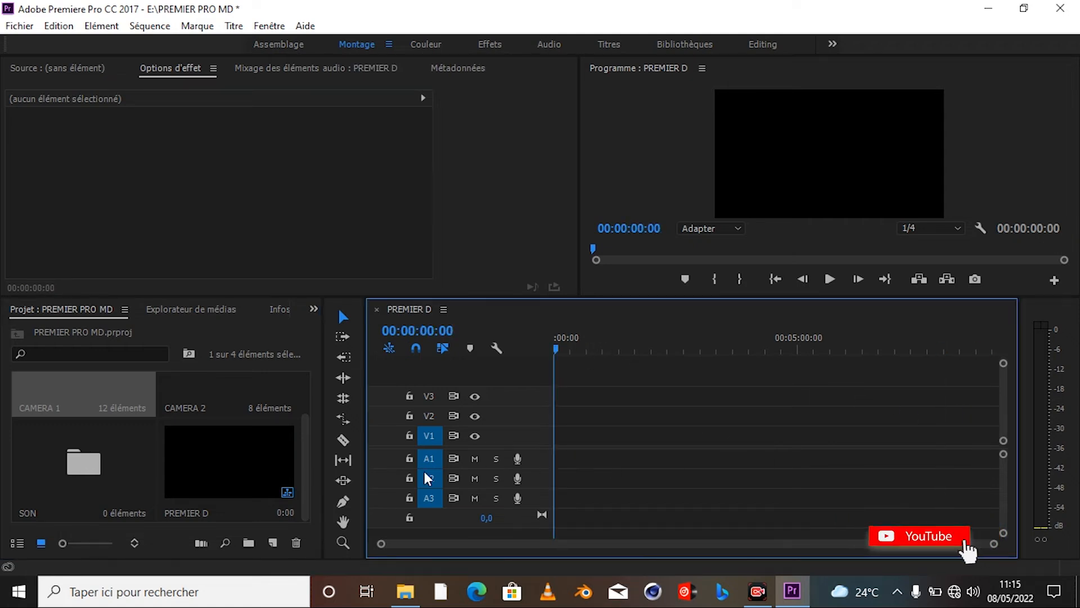
pyautogui.moveTo(381, 544); pyautogui.dragTo(448, 561)
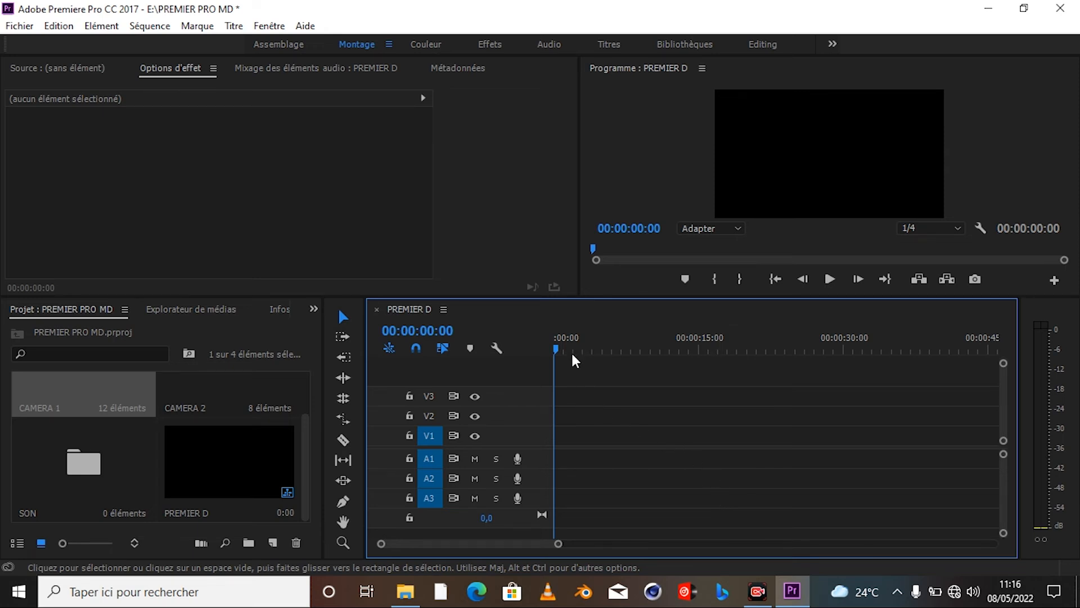
pyautogui.moveTo(557, 350); pyautogui.dragTo(682, 350)
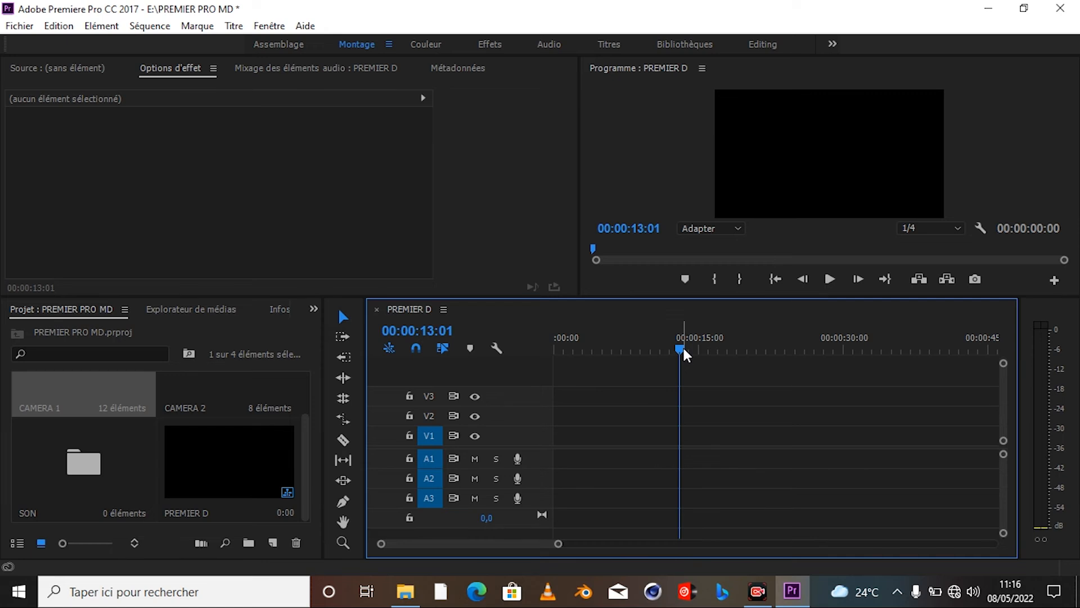
pyautogui.moveTo(557, 544); pyautogui.dragTo(1029, 535)
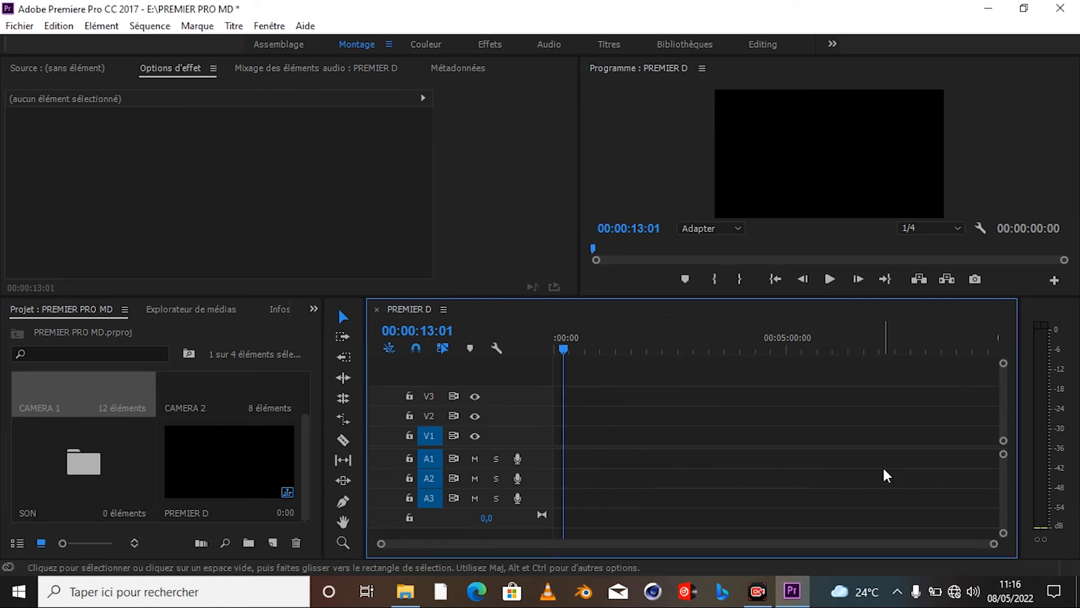
# Step: Show the project items as a list, expand the CAMERA 1 bin and try out the larger icon size
pyautogui.click(302, 453)
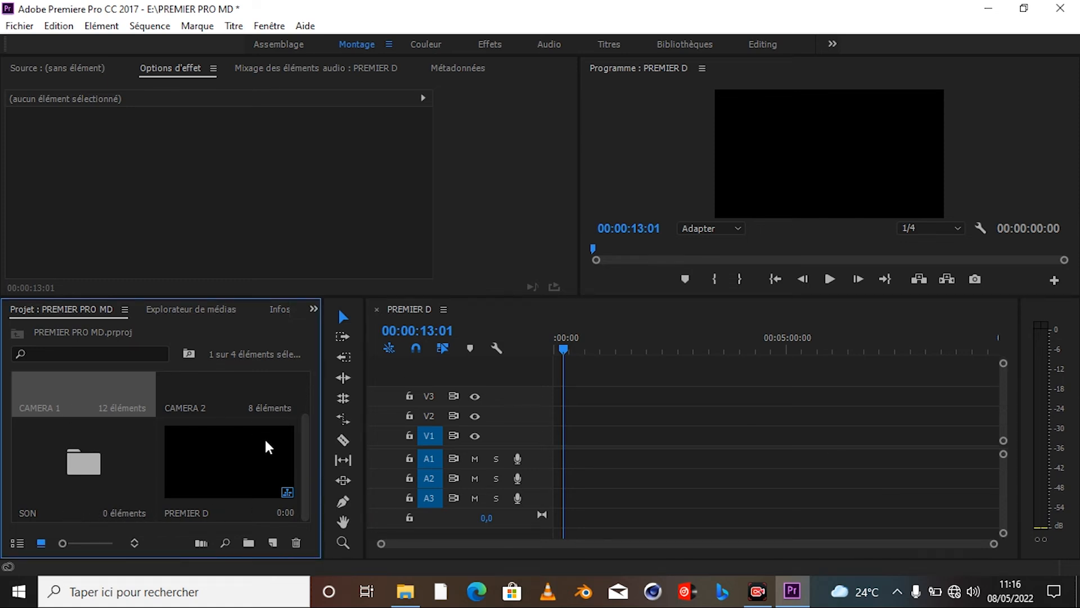
pyautogui.moveTo(306, 467)
pyautogui.mouseDown()
pyautogui.moveTo(309, 408)
pyautogui.moveTo(313, 482)
pyautogui.mouseUp()
pyautogui.click(19, 547)
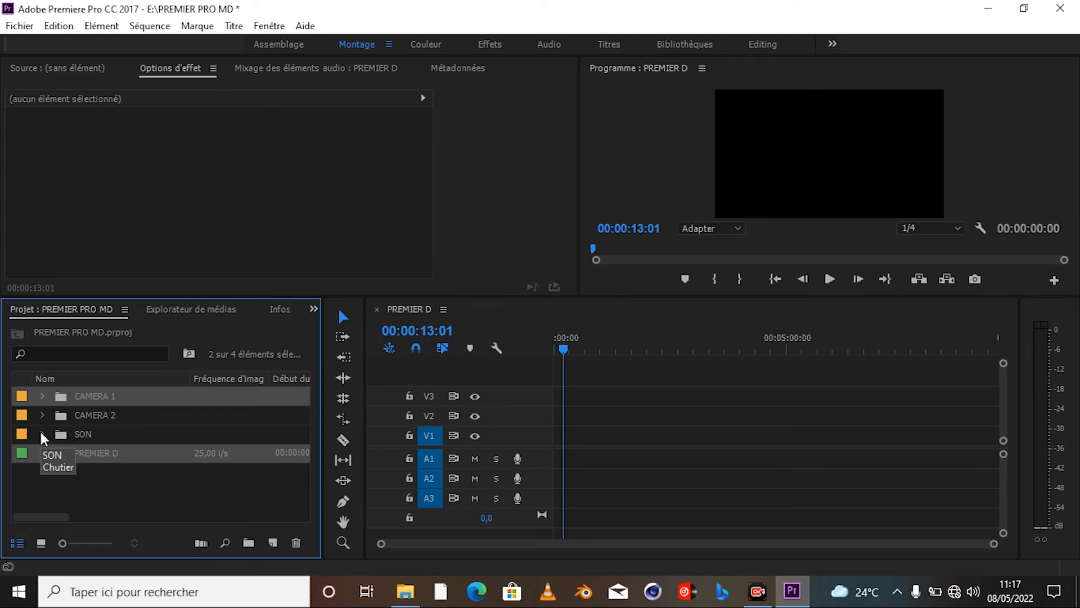
pyautogui.click(41, 398)
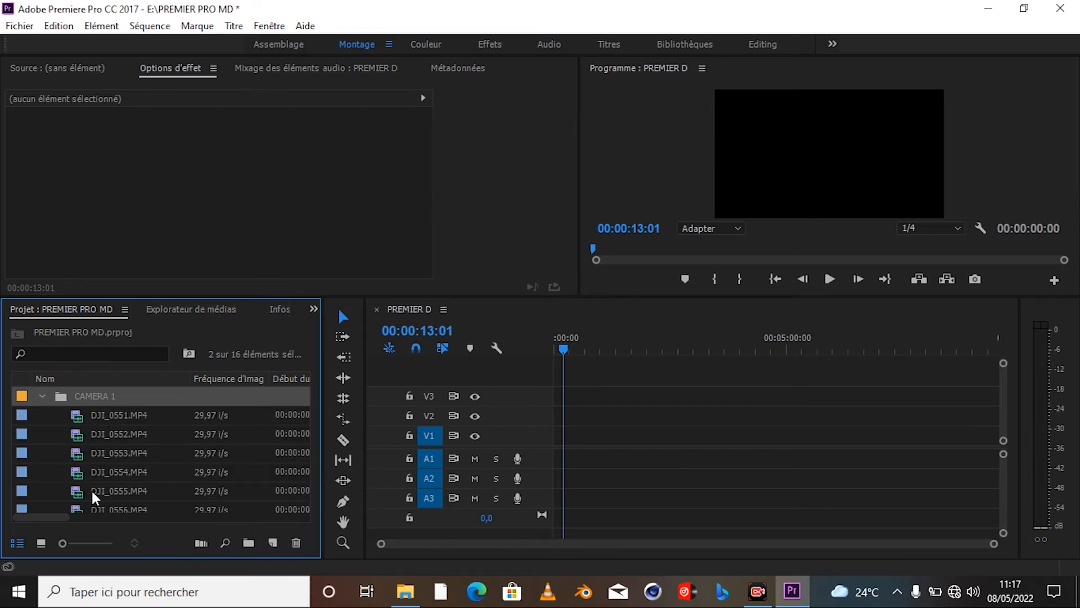
pyautogui.moveTo(66, 542); pyautogui.dragTo(115, 542)
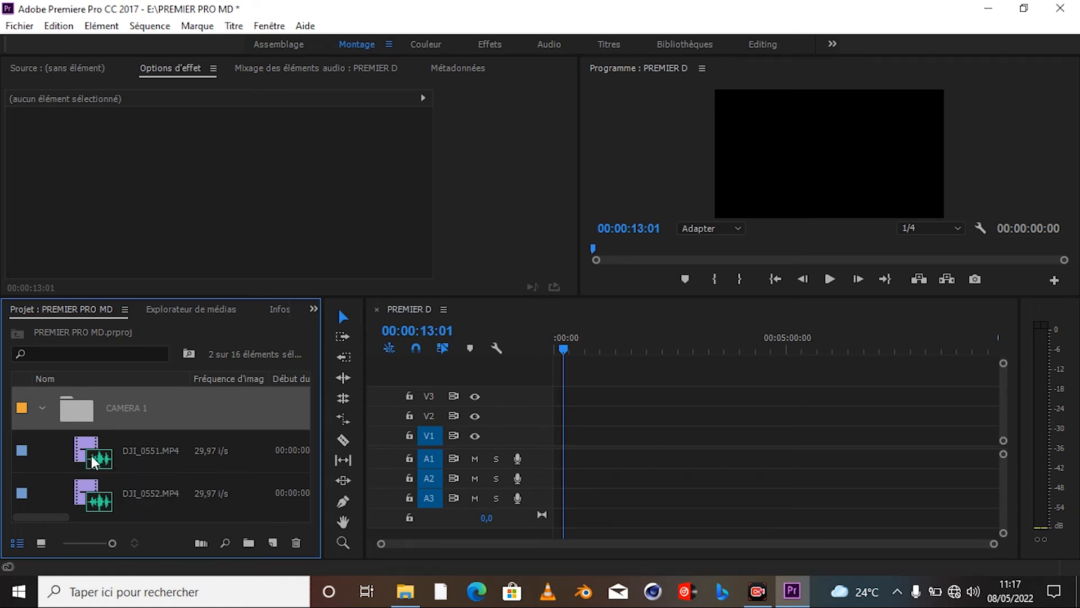
pyautogui.moveTo(112, 543); pyautogui.dragTo(63, 542)
pyautogui.click(198, 417)
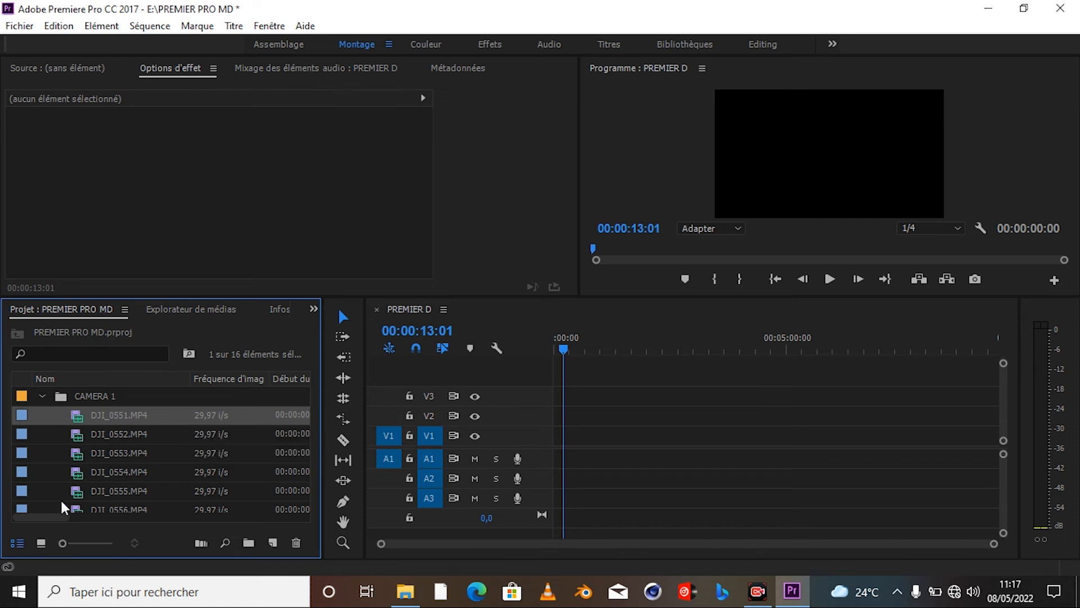
# Step: Return the project items to icon view and look inside the CAMERA 1 bin
pyautogui.click(40, 542)
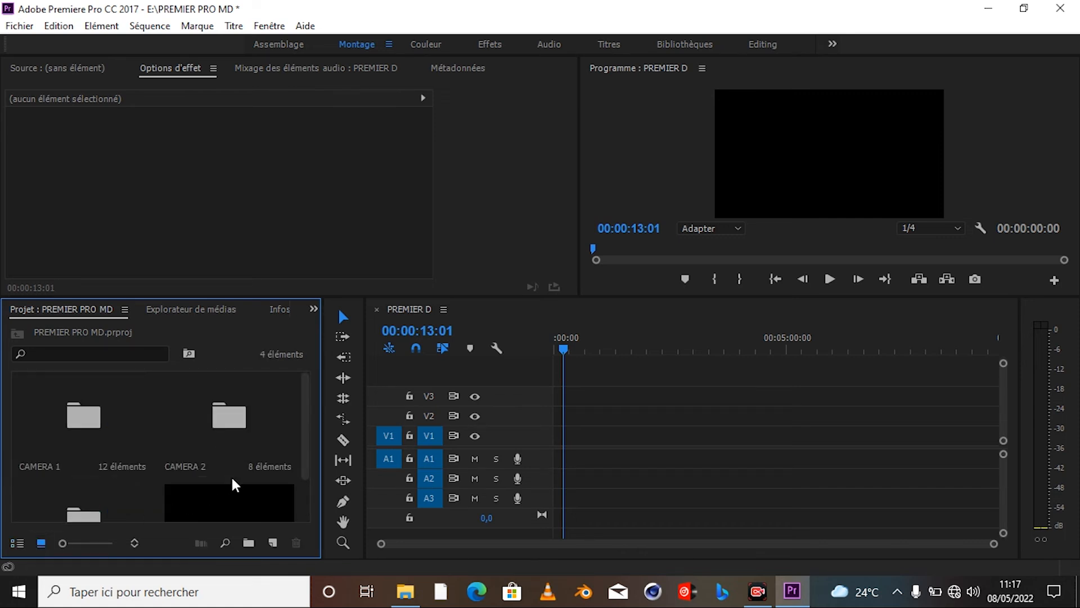
pyautogui.click(99, 423)
pyautogui.doubleClick(99, 417)
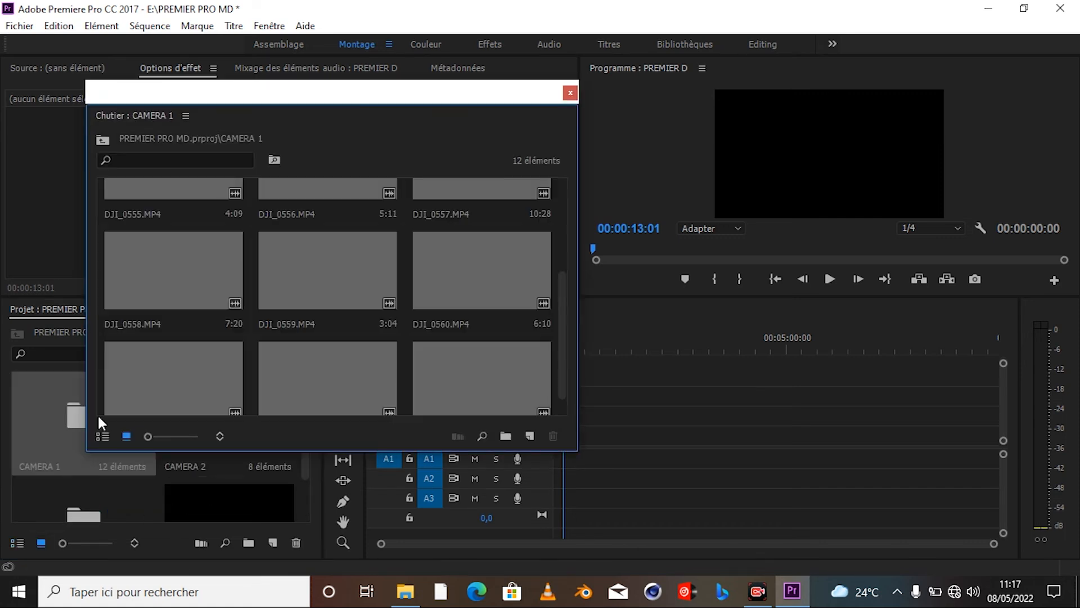
pyautogui.click(569, 94)
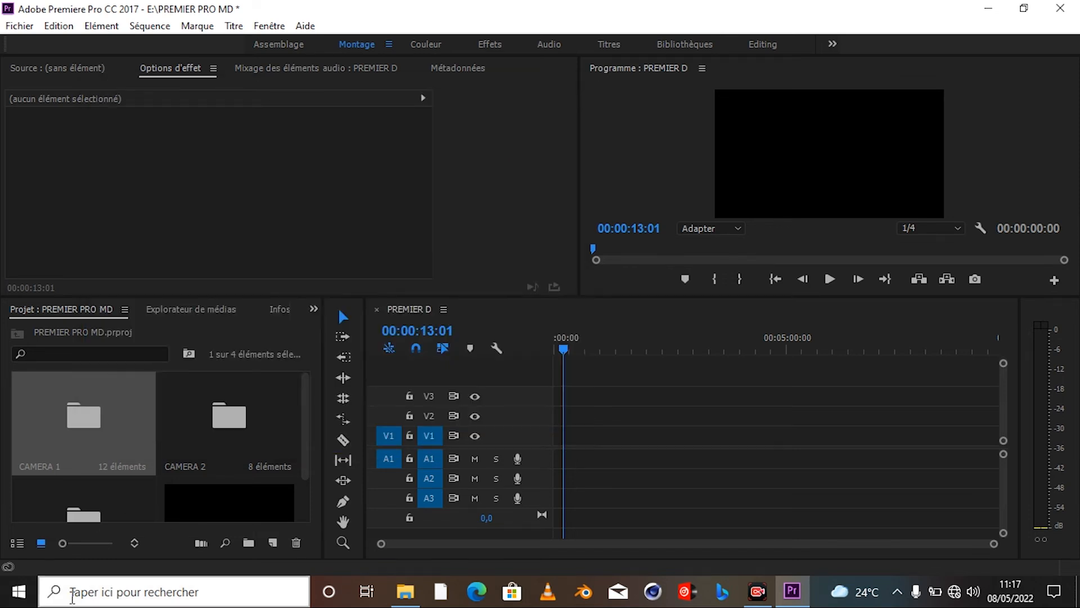
# Step: Check clip DJI_0551.MP4 in the project's list view, and switch back to icon view
pyautogui.click(22, 544)
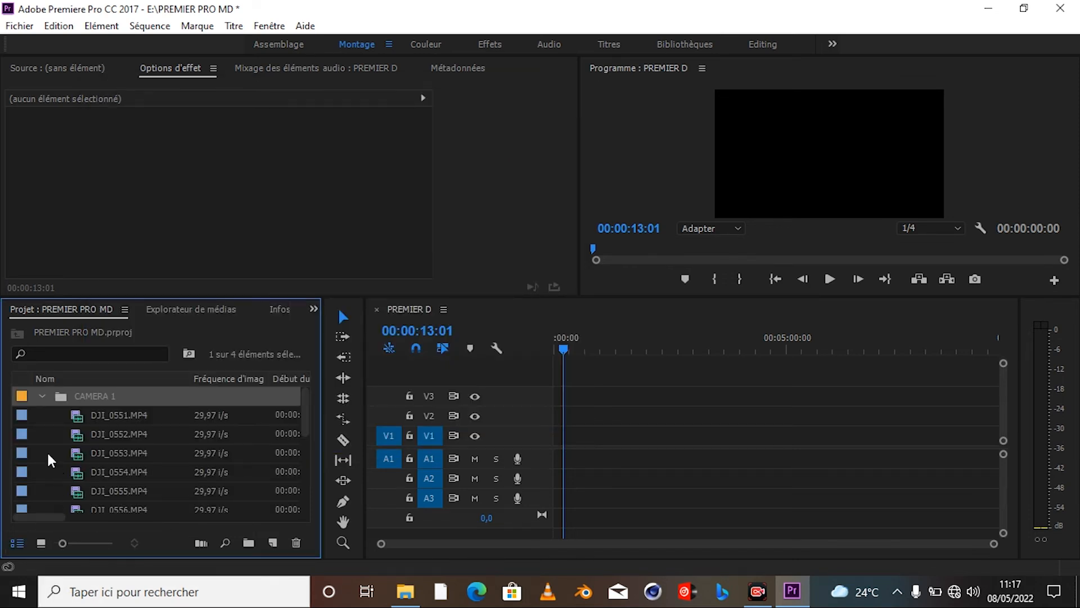
pyautogui.click(19, 414)
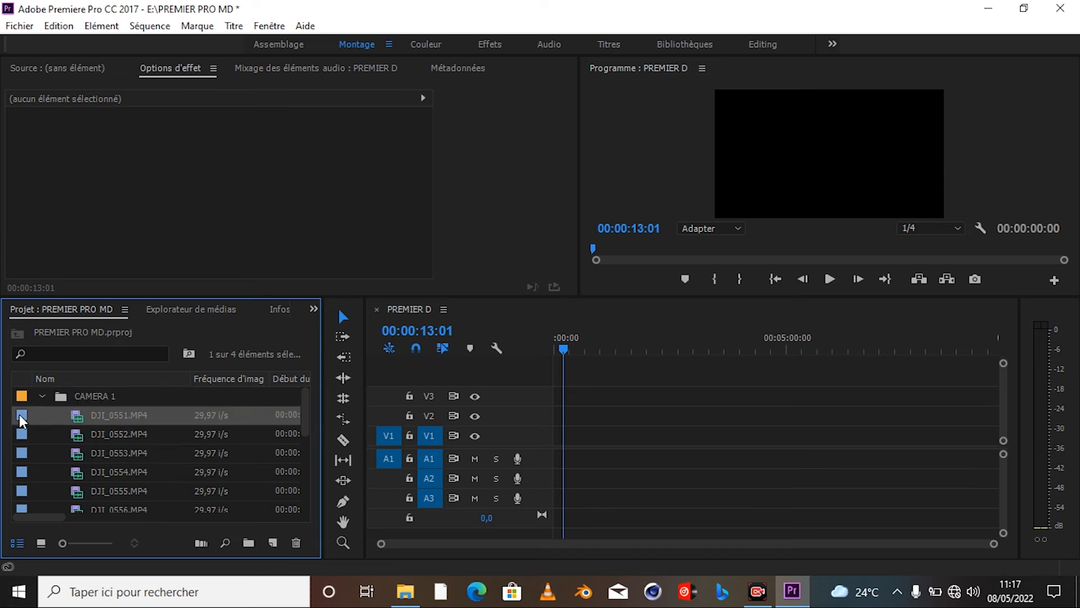
pyautogui.click(312, 309)
pyautogui.click(288, 349)
pyautogui.click(40, 542)
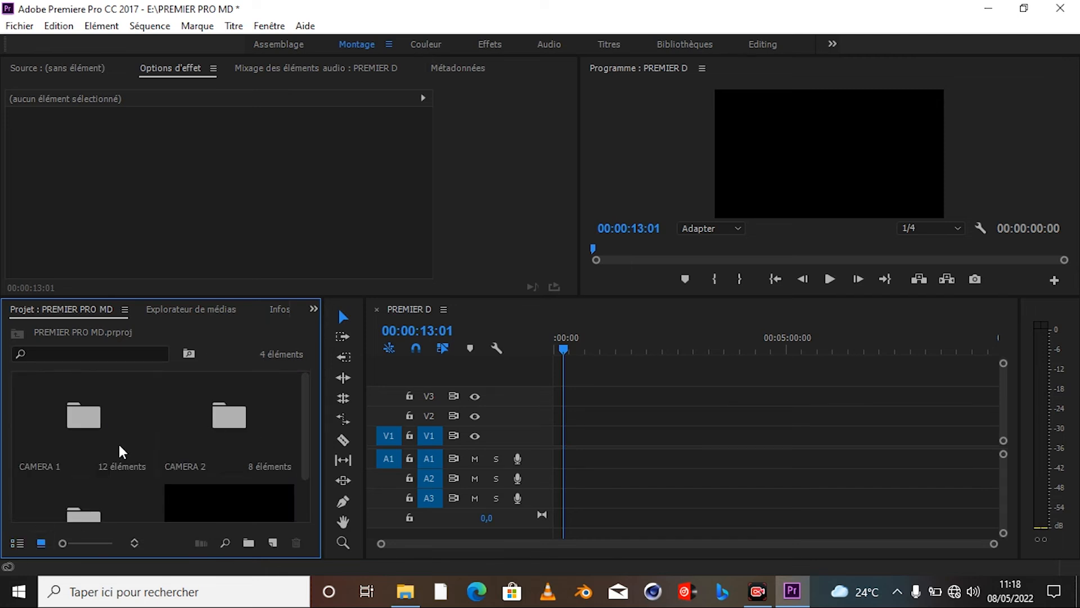
# Step: Place clip DJI_0558.MP4 from the CAMERA 1 bin at the start of the PREMIER D timeline, dismissing the settings mismatch dialog
pyautogui.click(99, 428)
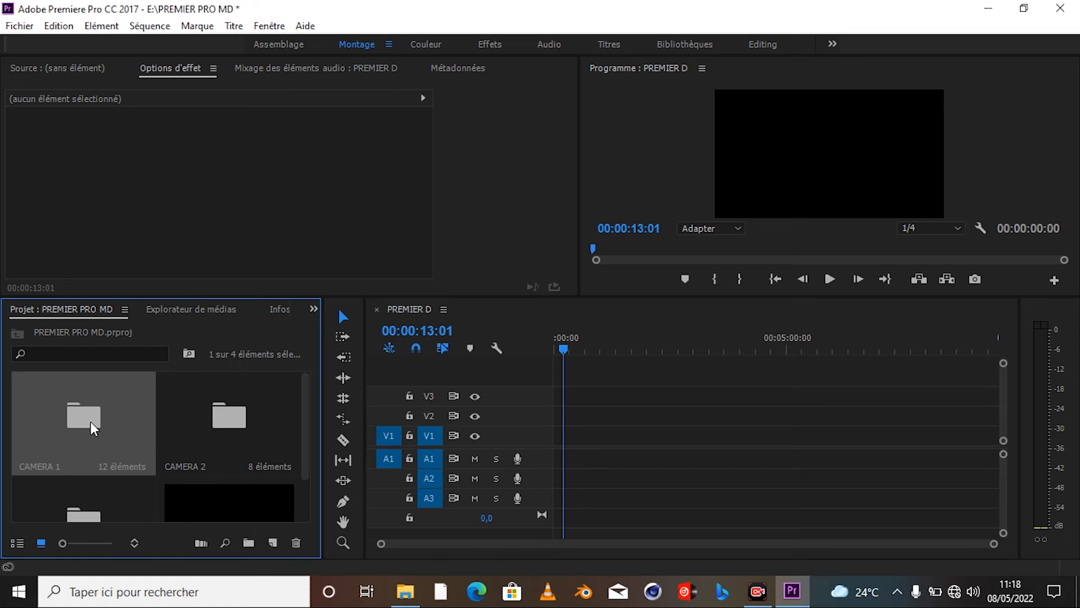
pyautogui.doubleClick(90, 421)
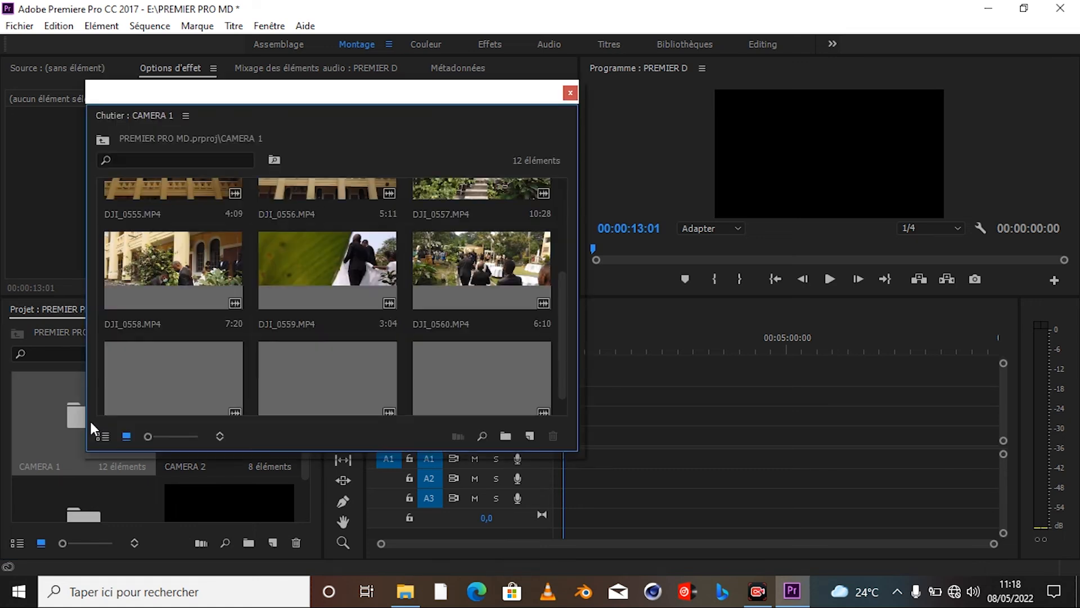
pyautogui.click(136, 277)
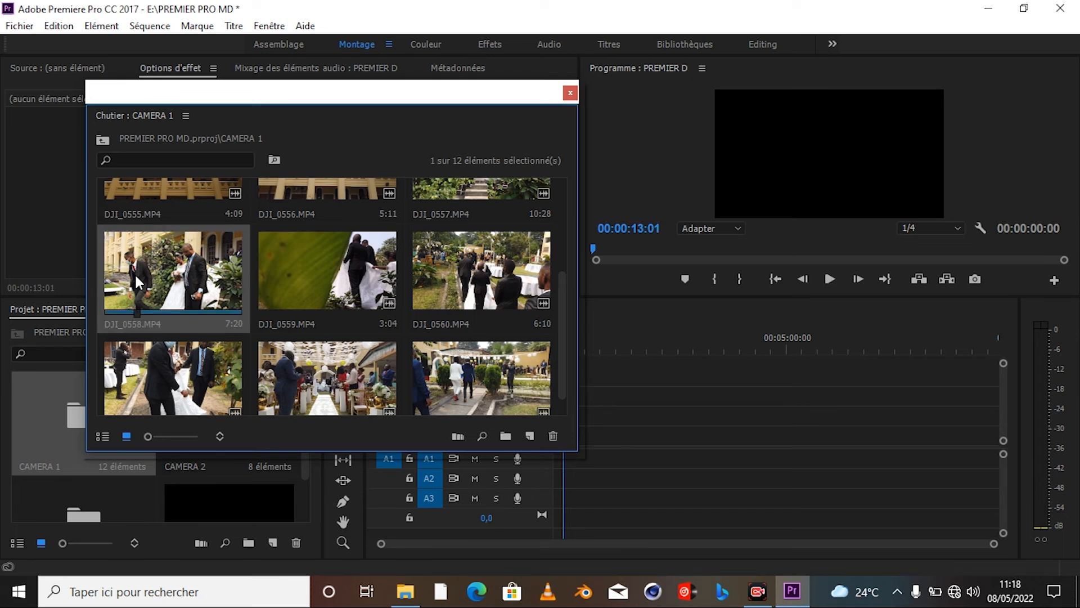
pyautogui.moveTo(350, 93); pyautogui.dragTo(307, 56)
pyautogui.moveTo(107, 230); pyautogui.dragTo(551, 447)
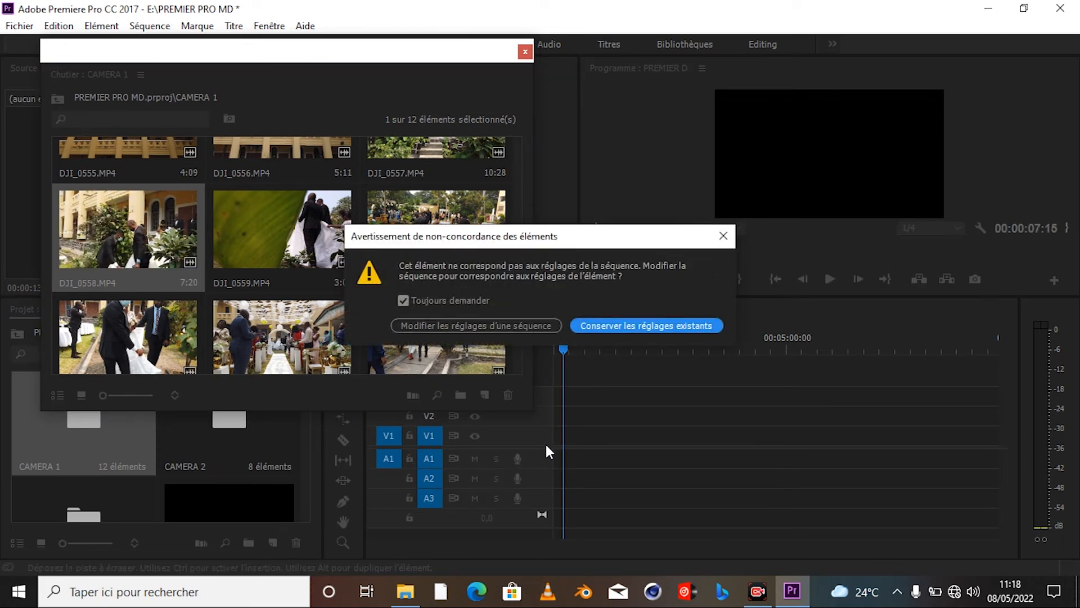
pyautogui.click(723, 236)
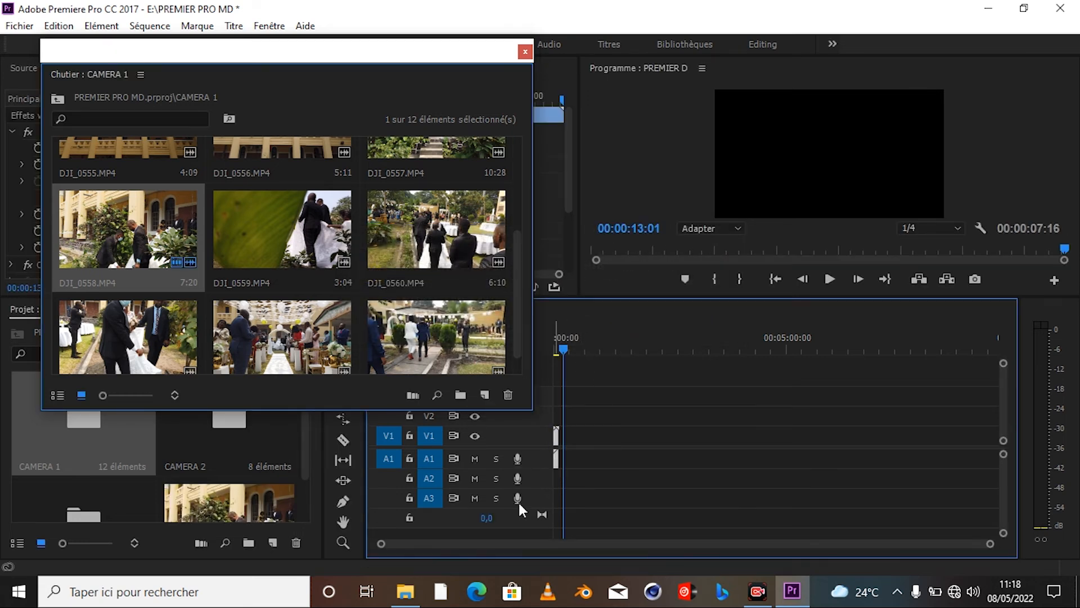
# Step: Delete the DJI_0558.MP4 clip from the timeline and close the CAMERA 1 bin
pyautogui.press('Delete')
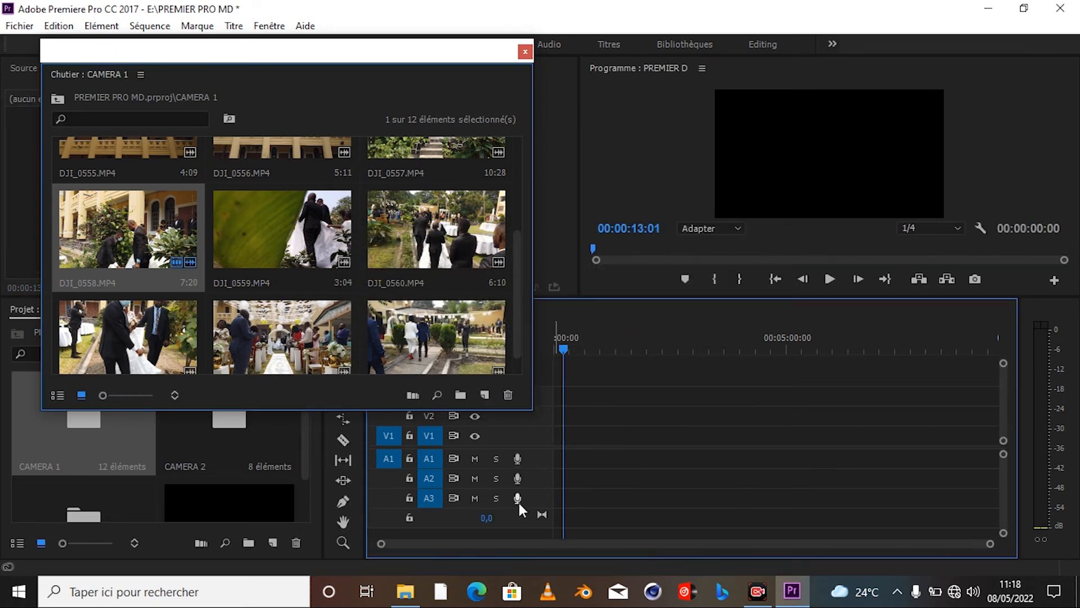
pyautogui.click(519, 52)
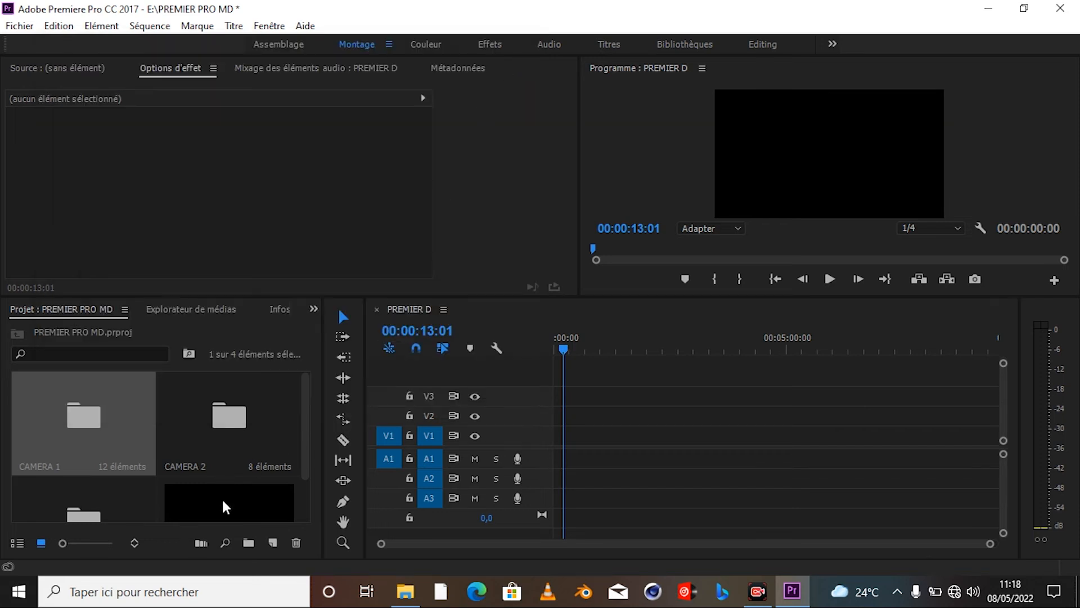
# Step: Import the DJI_0551 video from the PROJET PREMIER folder in File Explorer into the root of the Premiere Pro project
pyautogui.moveTo(303, 438); pyautogui.dragTo(297, 497)
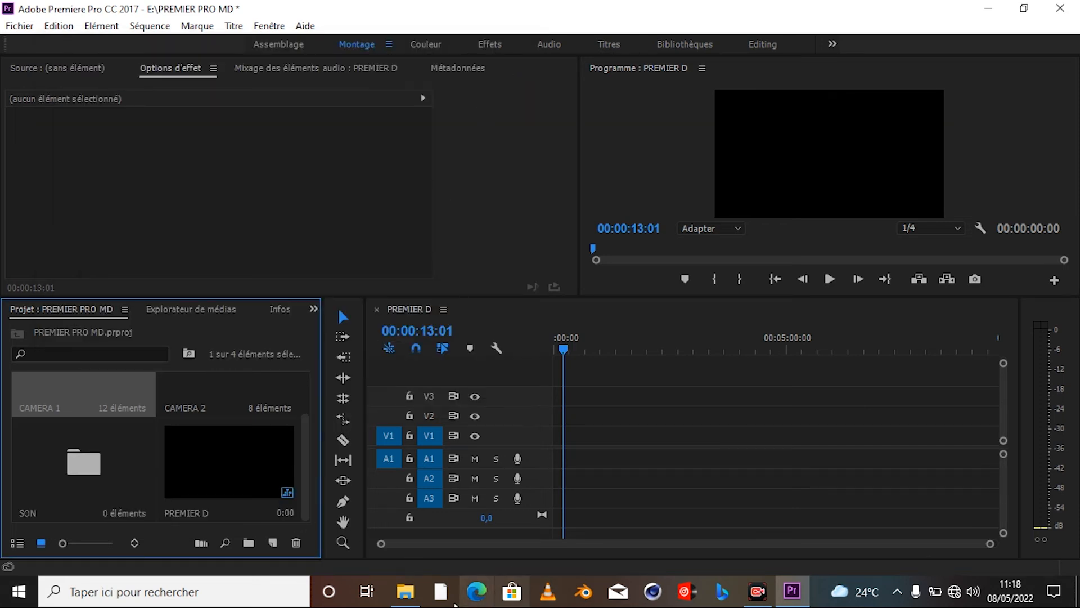
pyautogui.click(406, 600)
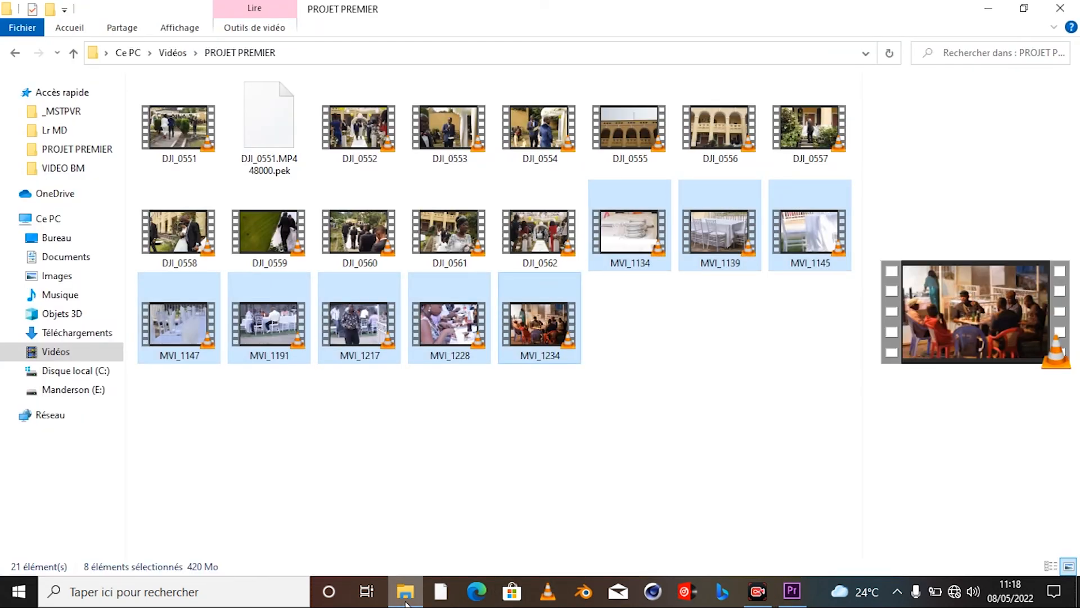
pyautogui.click(637, 425)
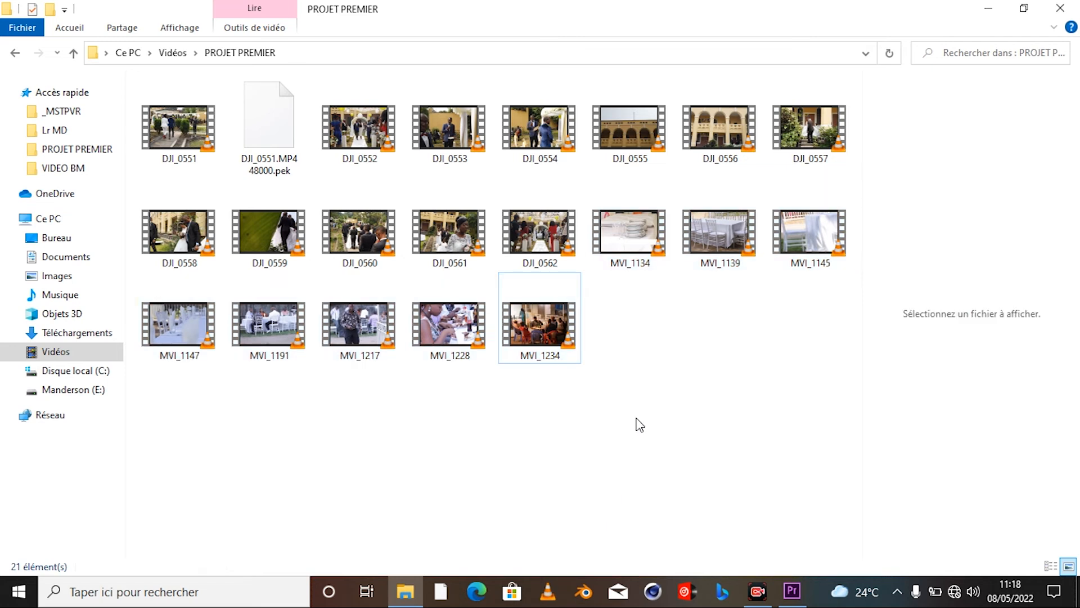
pyautogui.click(160, 129)
pyautogui.moveTo(159, 130); pyautogui.dragTo(242, 484)
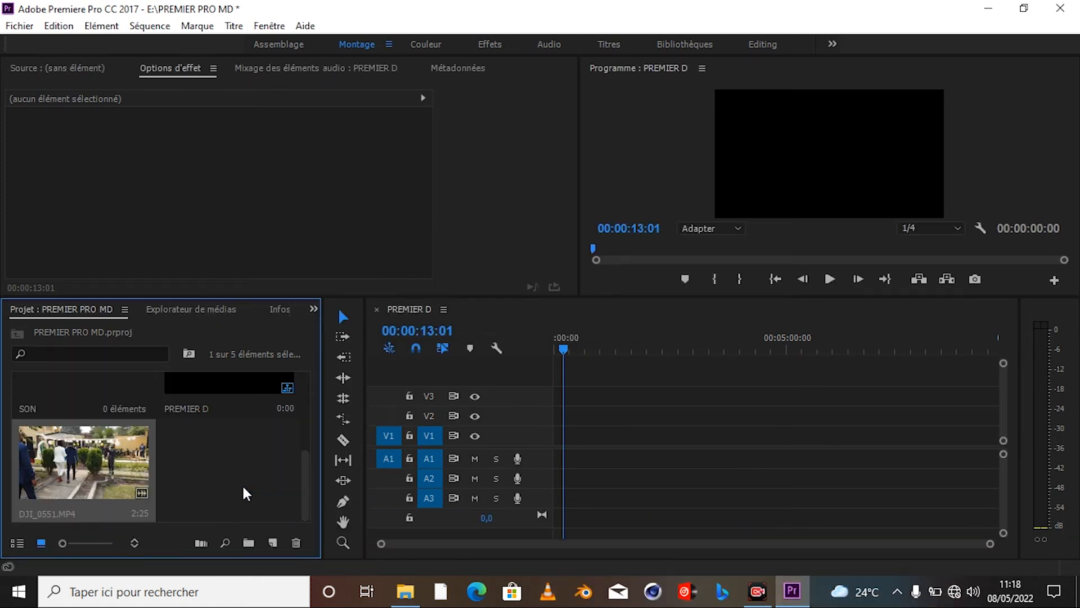
pyautogui.moveTo(301, 506); pyautogui.dragTo(312, 417)
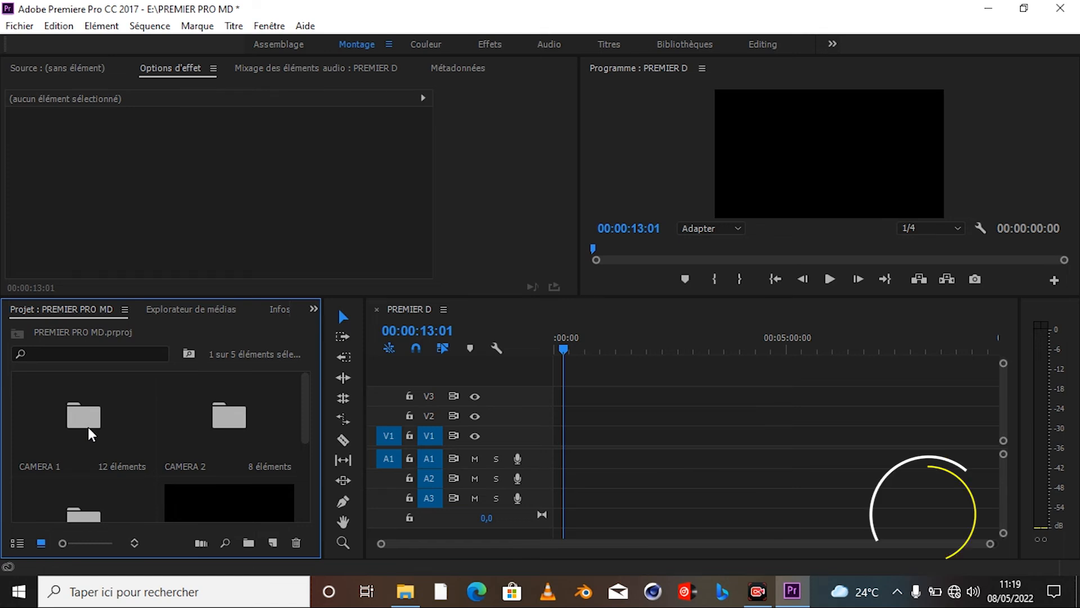
# Step: Check the contents of the CAMERA 1 bin in the project's list view, and switch back to icon view
pyautogui.moveTo(301, 400)
pyautogui.mouseDown()
pyautogui.moveTo(301, 474)
pyautogui.moveTo(301, 389)
pyautogui.mouseUp()
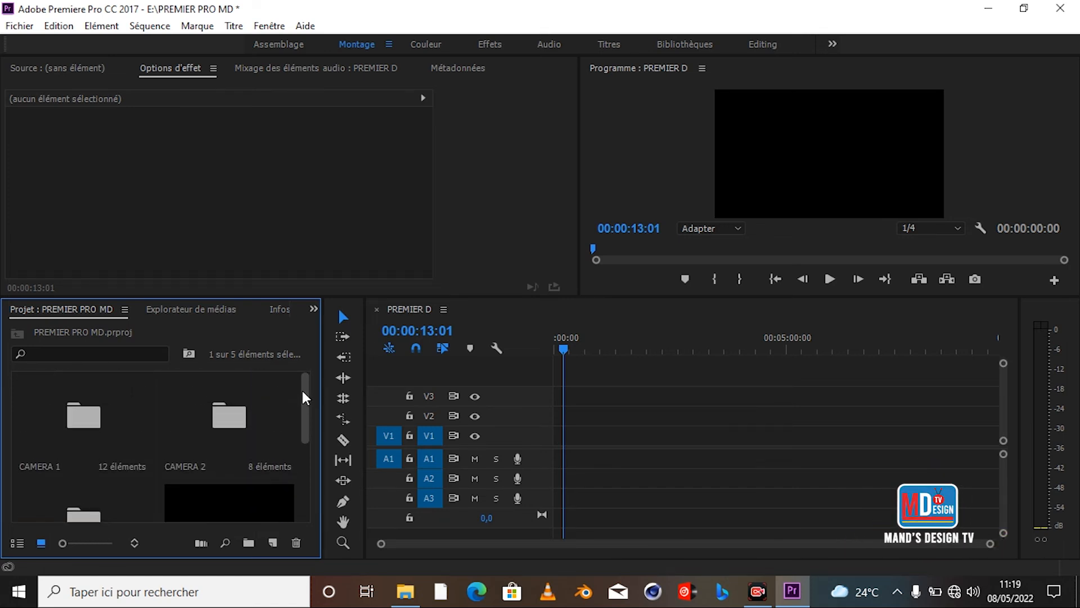
pyautogui.click(85, 428)
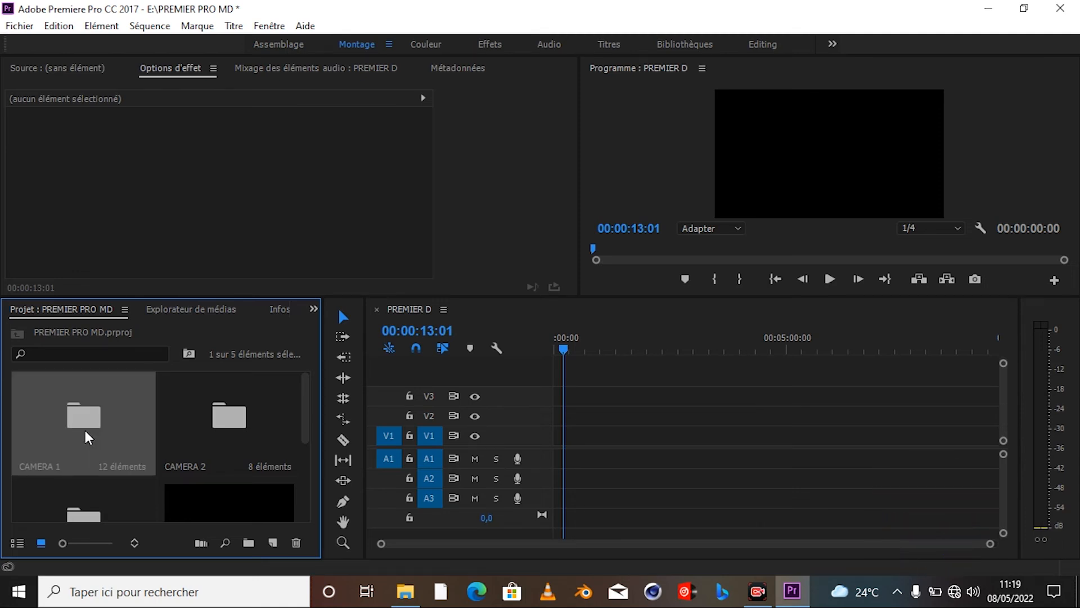
pyautogui.click(16, 543)
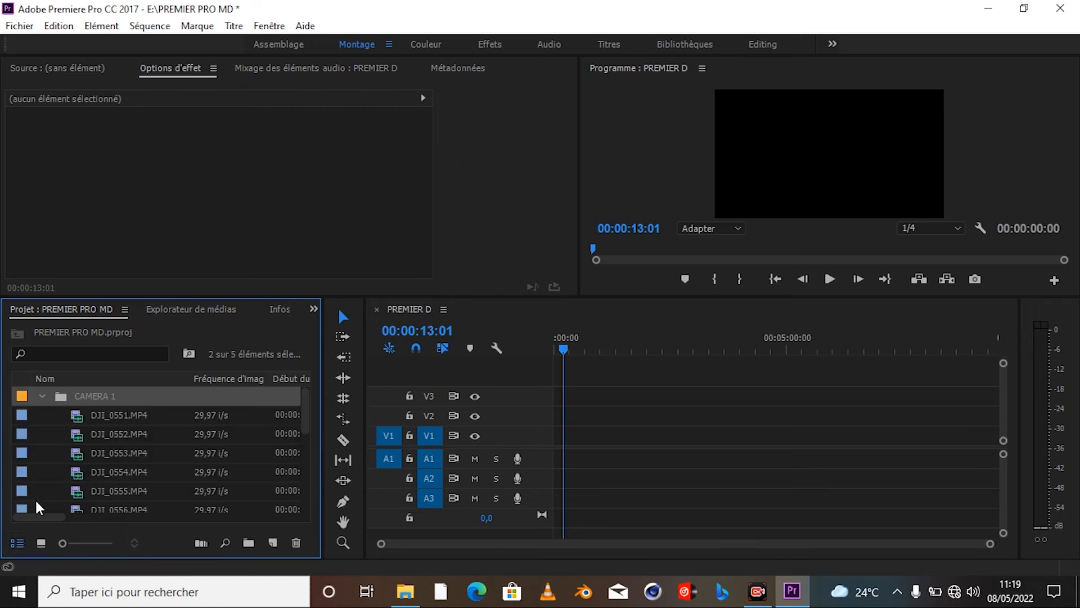
pyautogui.click(39, 543)
# Step: Place the whole CAMERA 1 bin at the start of the PREMIER D timeline with the existing sequence settings, and return the playhead to the start
pyautogui.hotkey('ctrl', 's')
pyautogui.moveTo(70, 423); pyautogui.dragTo(554, 457)
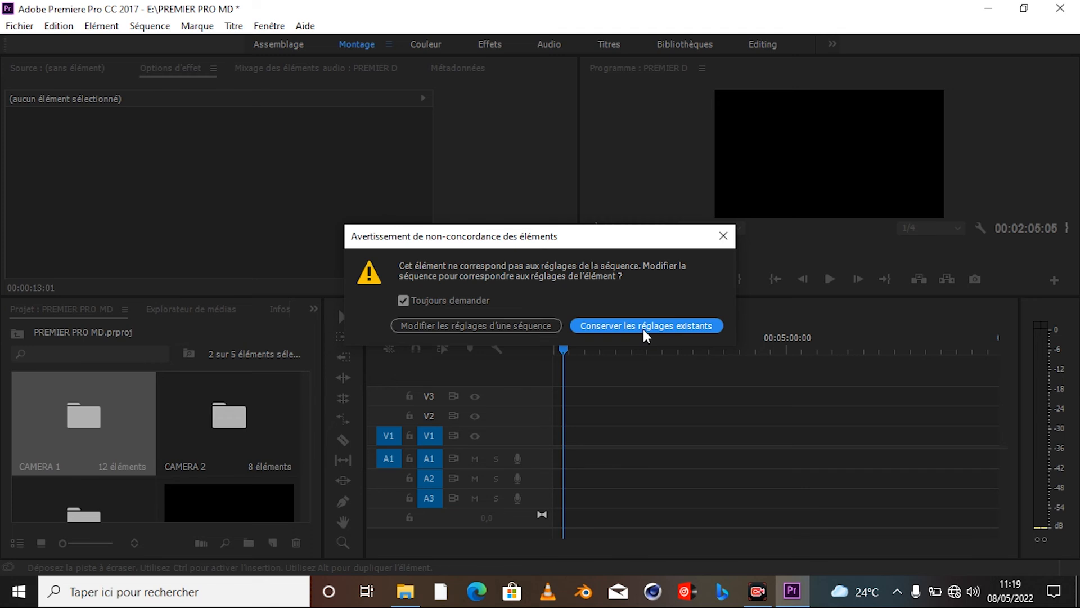
pyautogui.click(608, 326)
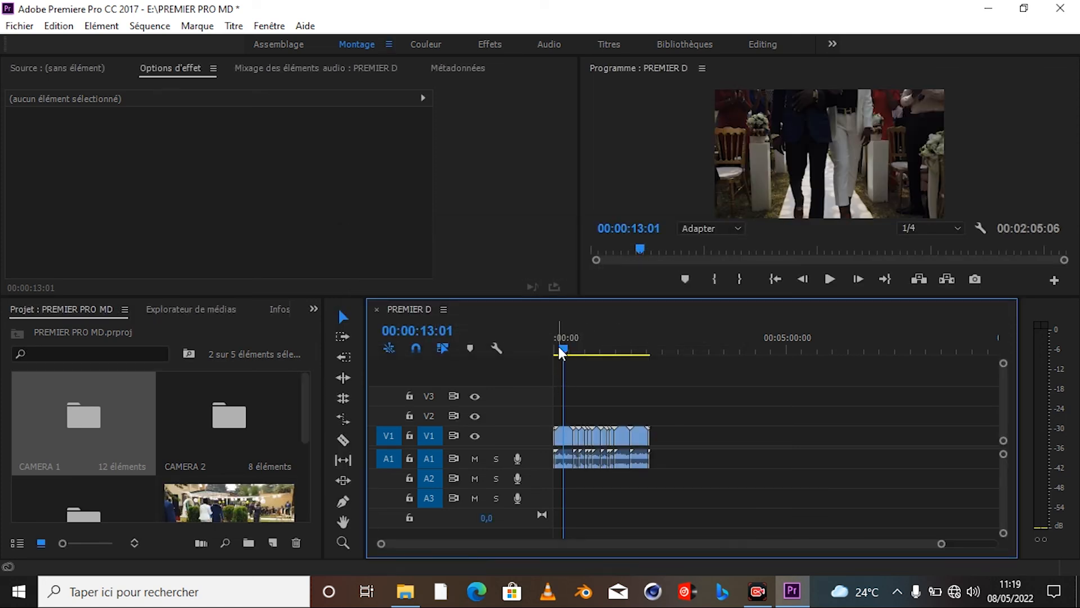
pyautogui.moveTo(559, 346); pyautogui.dragTo(504, 353)
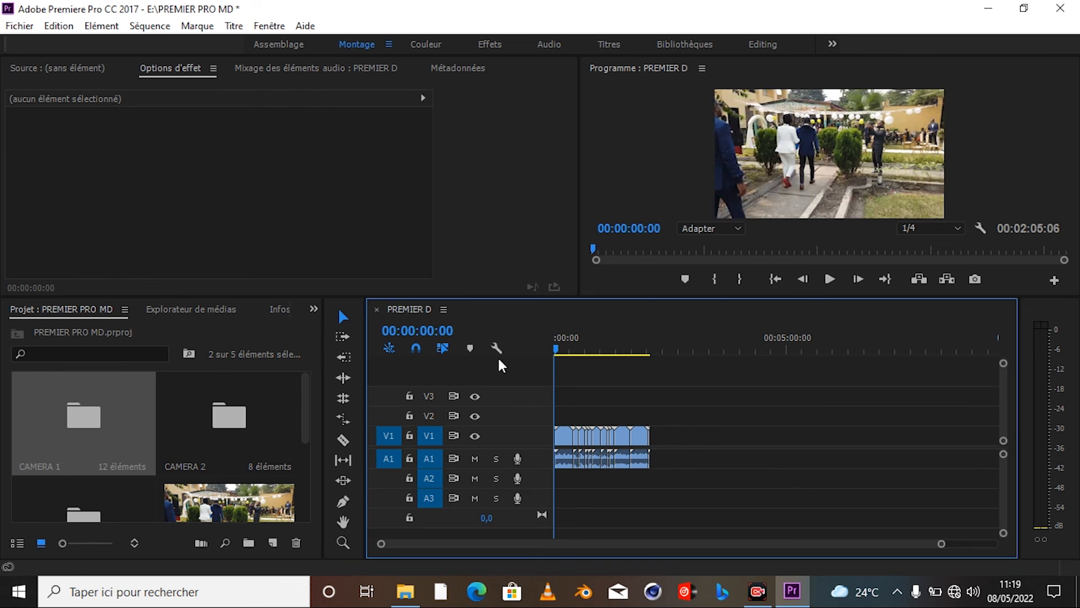
# Step: Try to delete all the CAMERA 1 clips from the PREMIER D timeline
pyautogui.moveTo(697, 382); pyautogui.dragTo(540, 497)
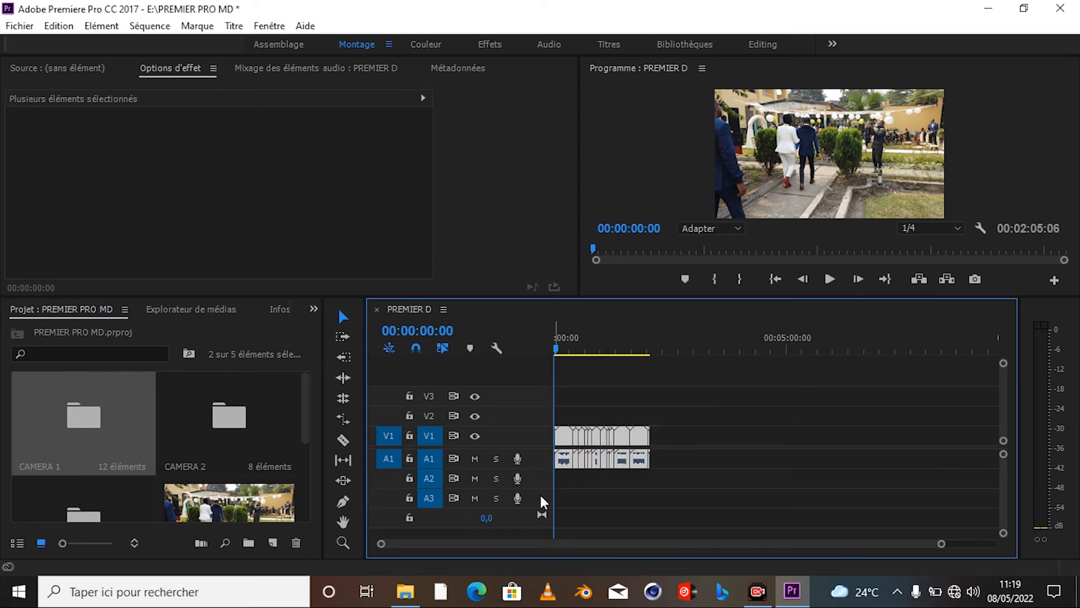
pyautogui.press('Delete')
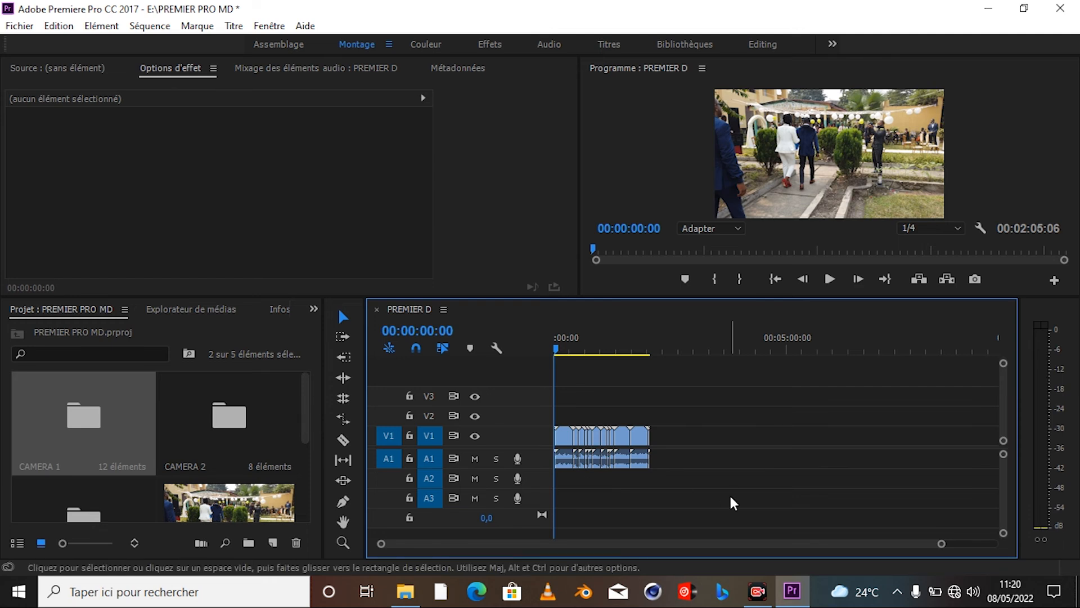
# Step: Delete every clip after the first one, DJI_0551.MP4, from the PREMIER D timeline
pyautogui.moveTo(944, 544); pyautogui.dragTo(793, 537)
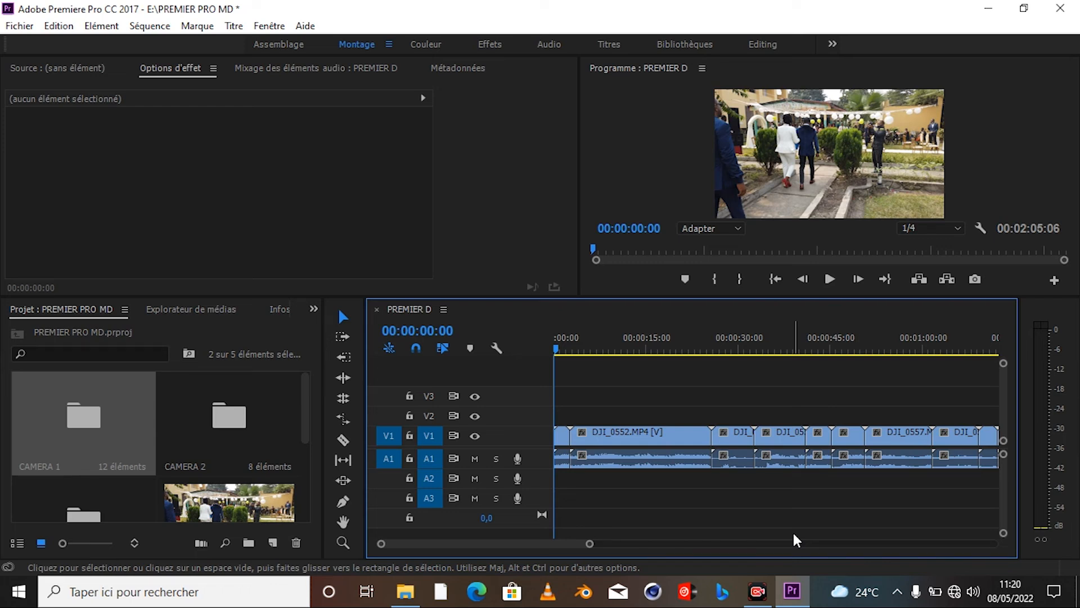
pyautogui.click(678, 434)
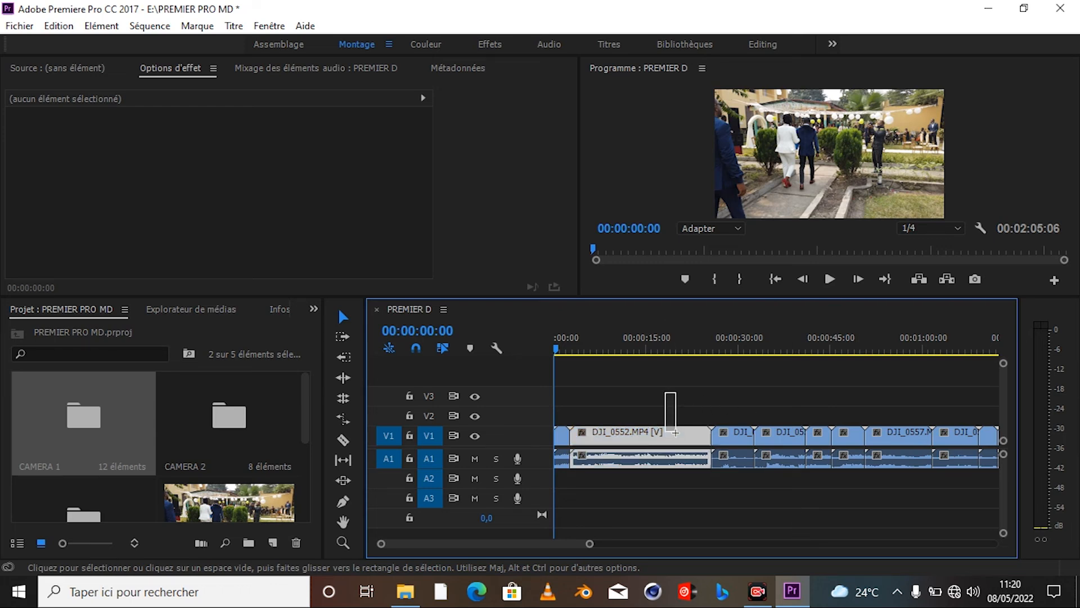
pyautogui.moveTo(583, 542); pyautogui.dragTo(636, 535)
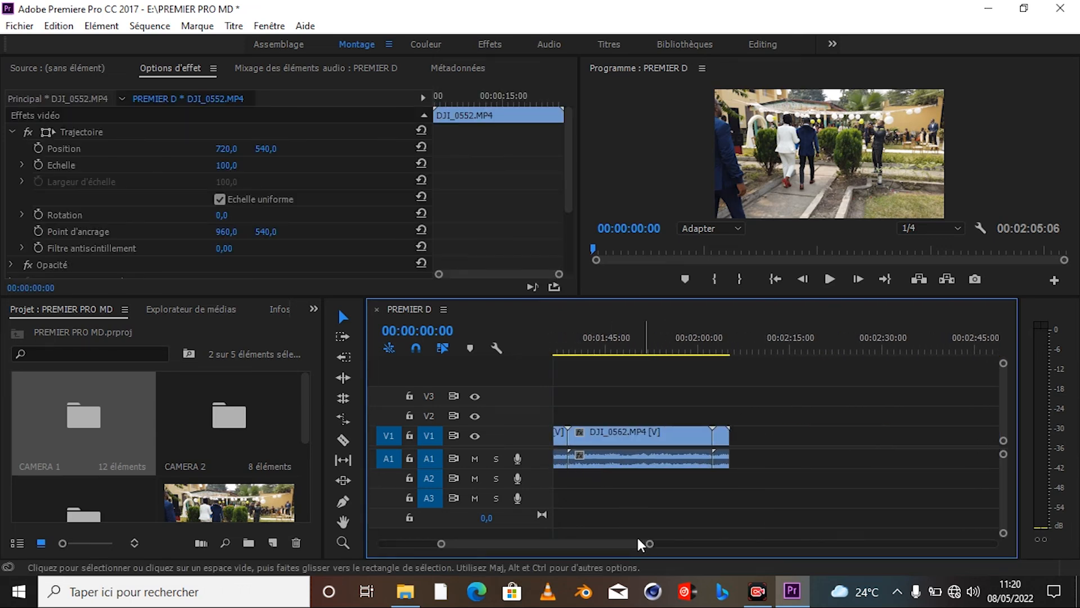
pyautogui.moveTo(442, 545); pyautogui.dragTo(381, 544)
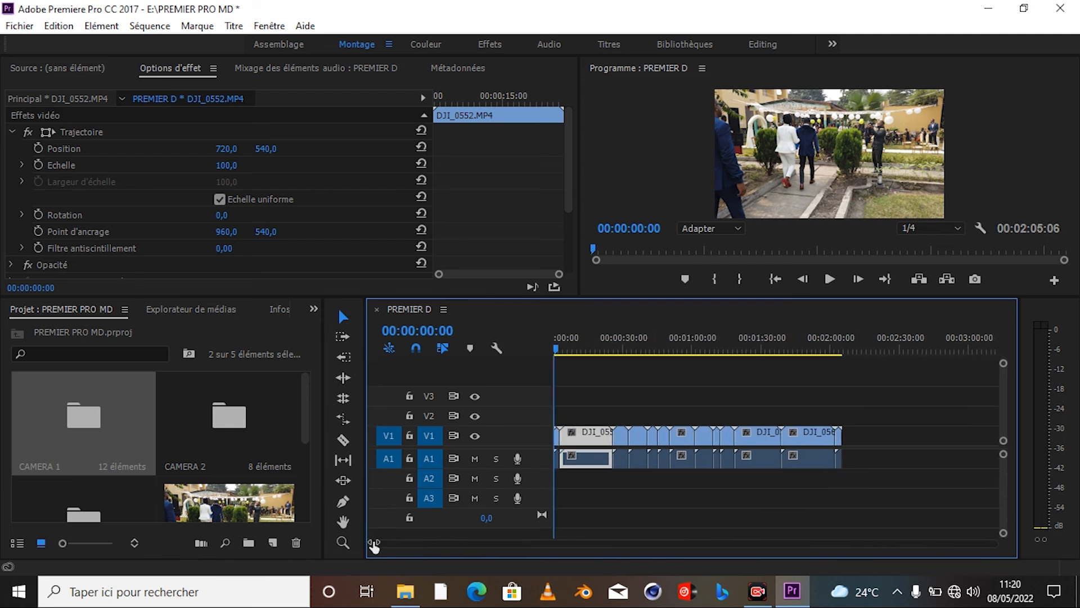
pyautogui.moveTo(855, 390); pyautogui.dragTo(590, 512)
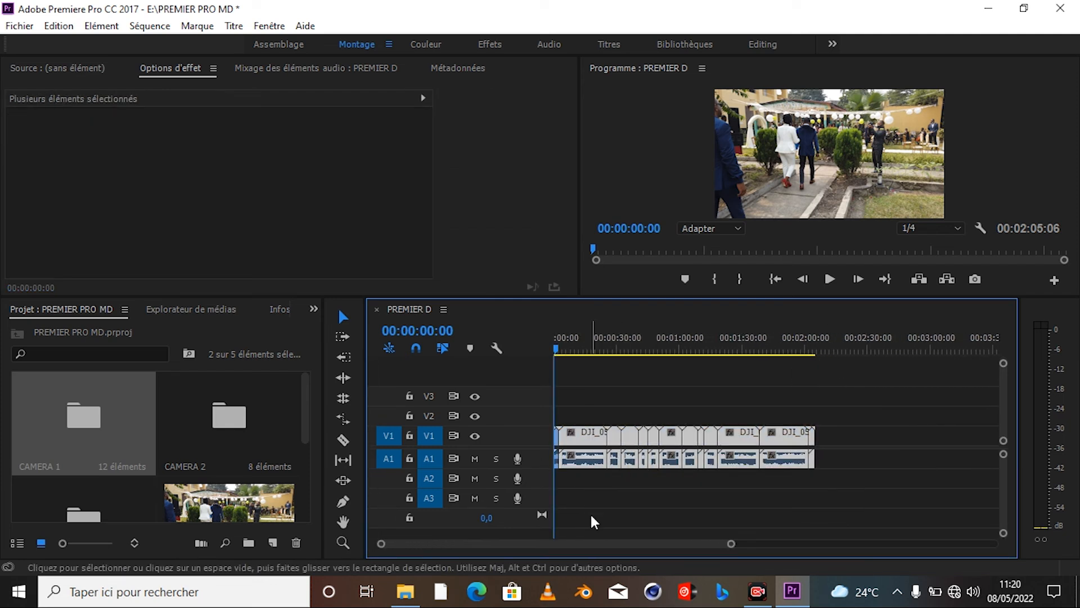
pyautogui.press('Delete')
# Step: Play the remaining DJI_0551.MP4 clip, and scrub through it from the start to 00:00:01:20
pyautogui.press('space')
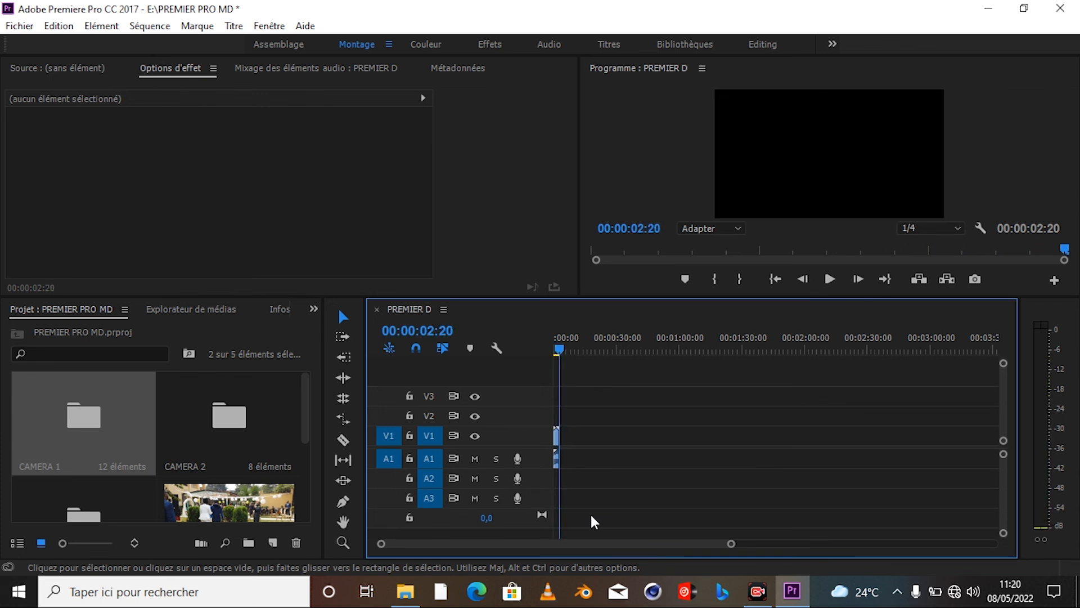
pyautogui.moveTo(730, 543); pyautogui.dragTo(913, 543)
pyautogui.moveTo(976, 560); pyautogui.dragTo(1077, 571)
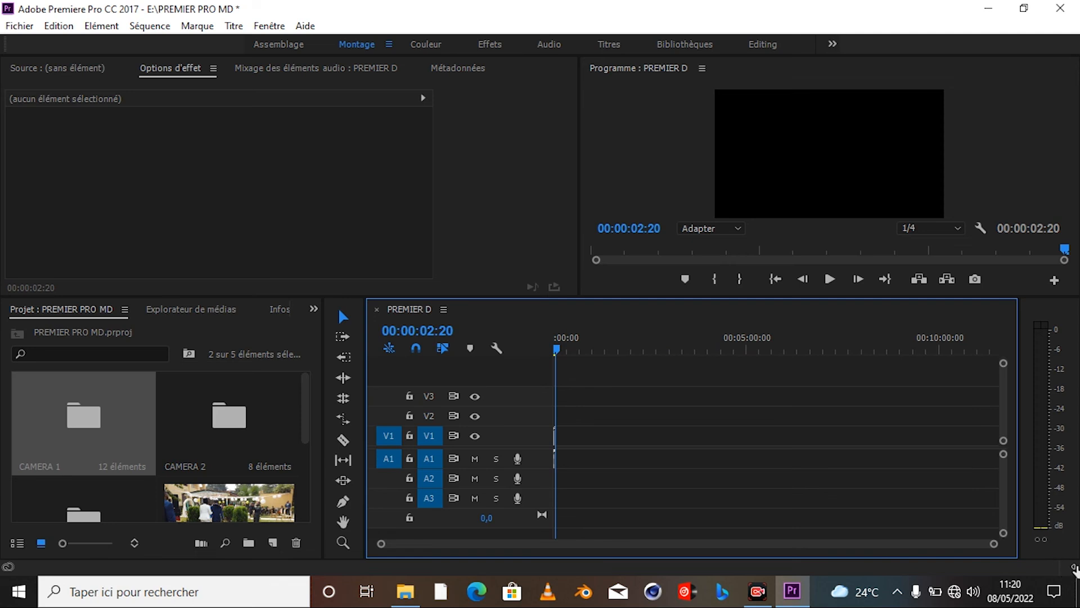
pyautogui.click(571, 351)
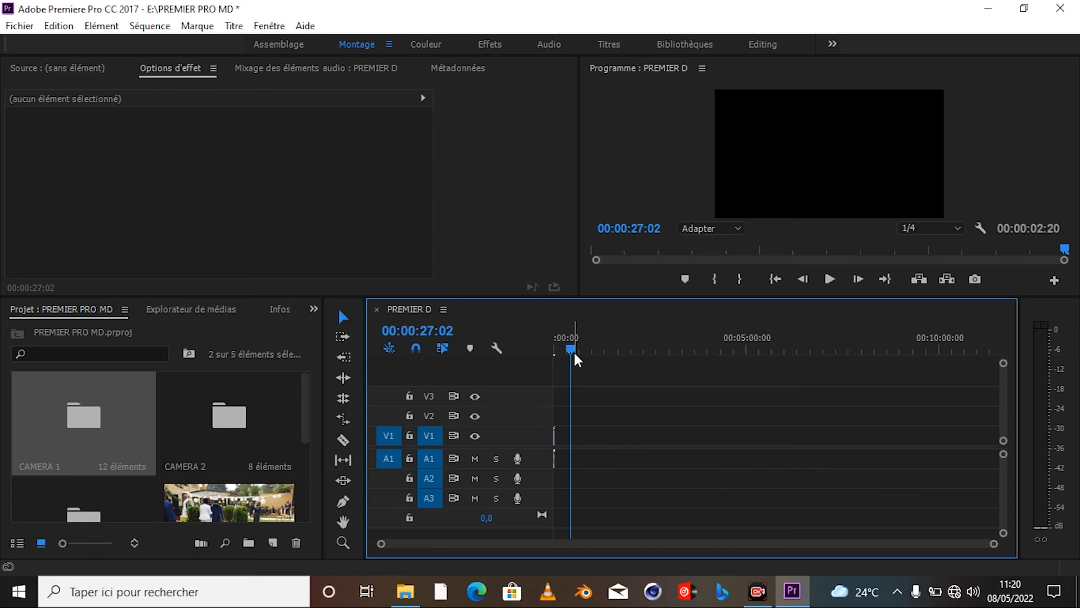
pyautogui.moveTo(573, 347); pyautogui.dragTo(498, 352)
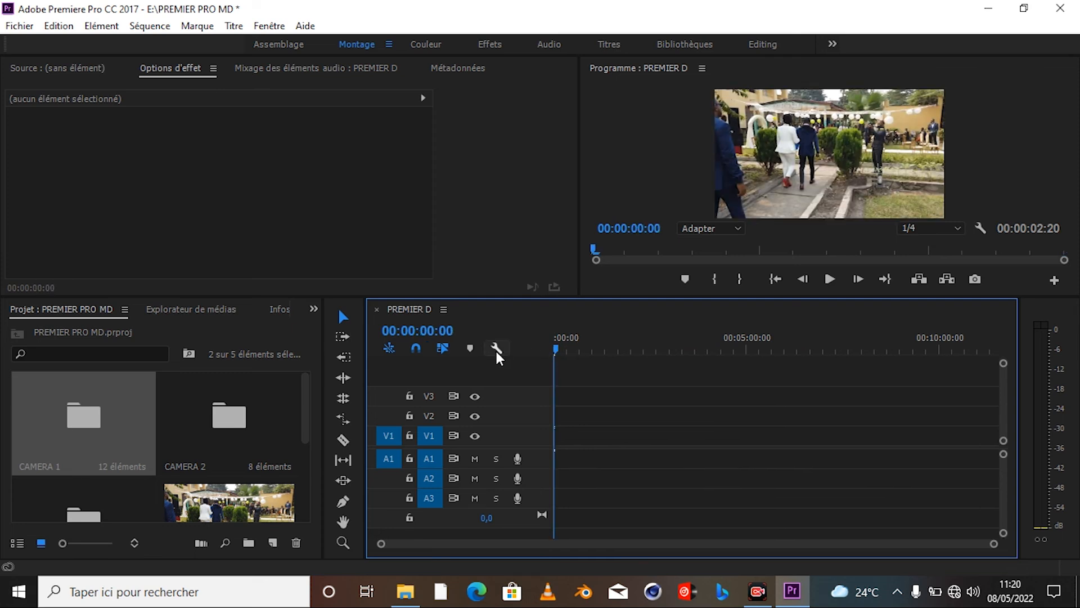
pyautogui.moveTo(993, 543); pyautogui.dragTo(715, 590)
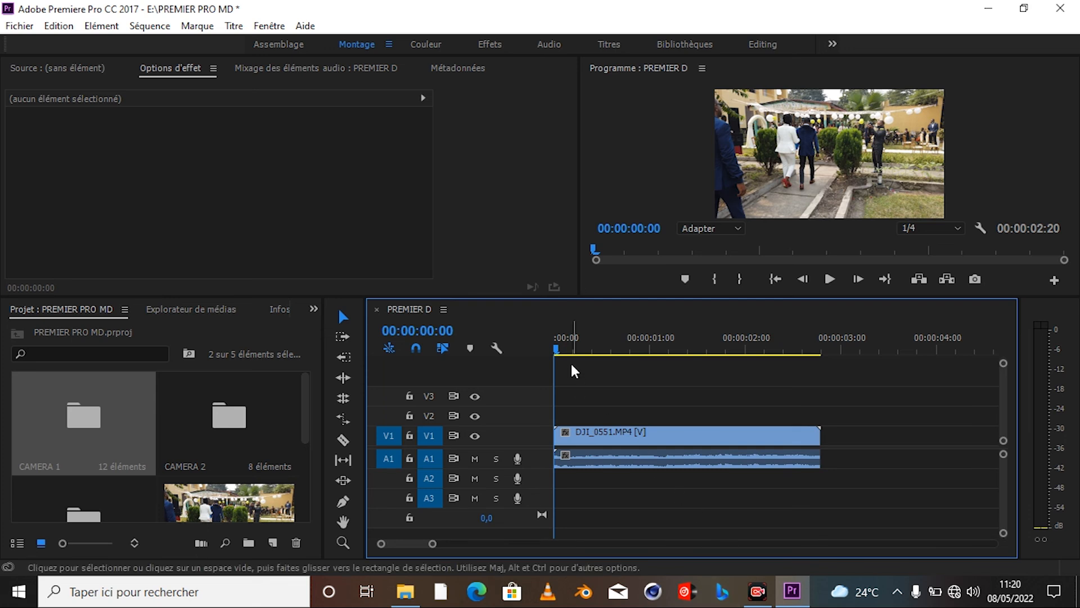
pyautogui.moveTo(559, 350); pyautogui.dragTo(727, 350)
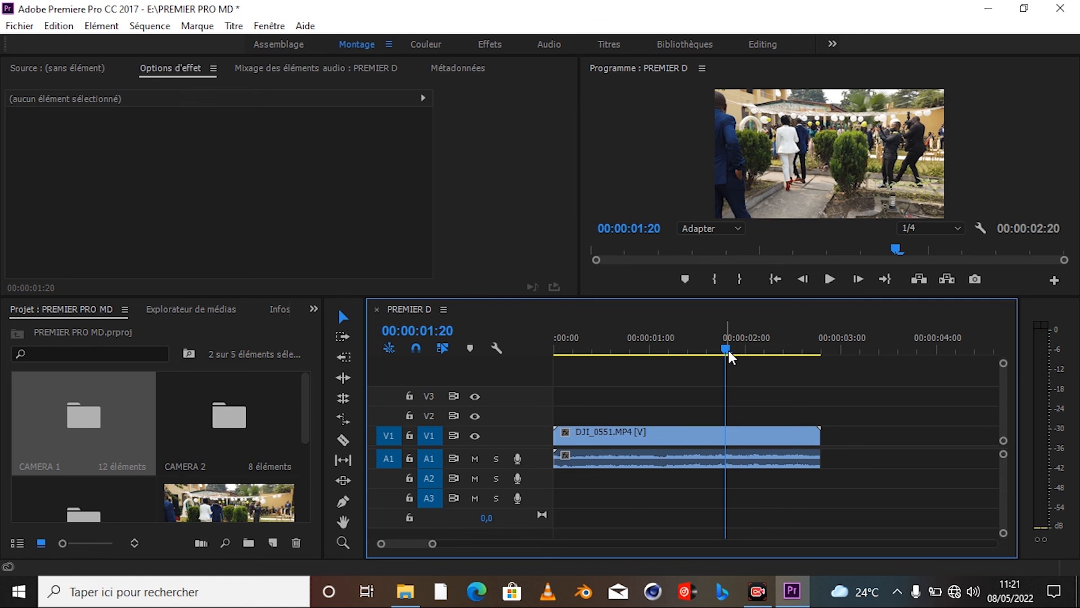
# Step: Save the project and return the playhead to the start of the PREMIER D sequence
pyautogui.hotkey('ctrl', 's')
pyautogui.moveTo(724, 346); pyautogui.dragTo(550, 368)
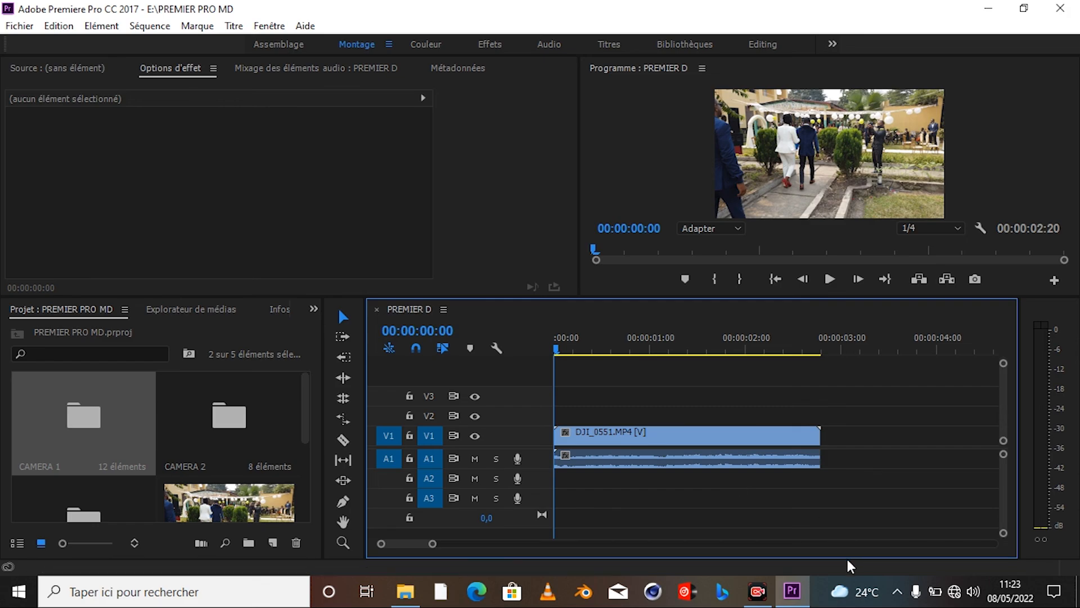
pyautogui.click(761, 597)
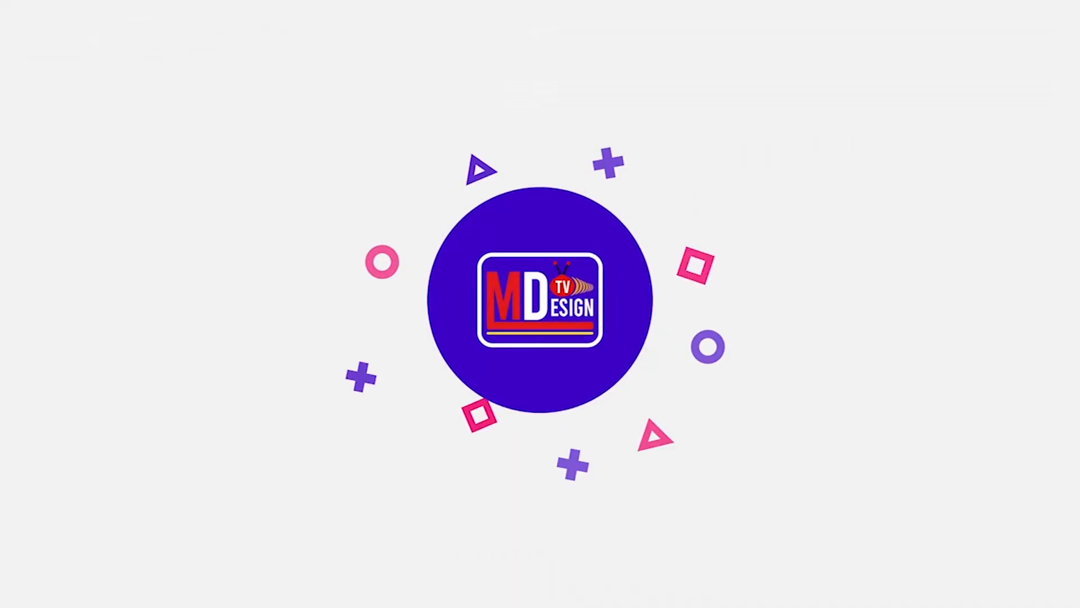